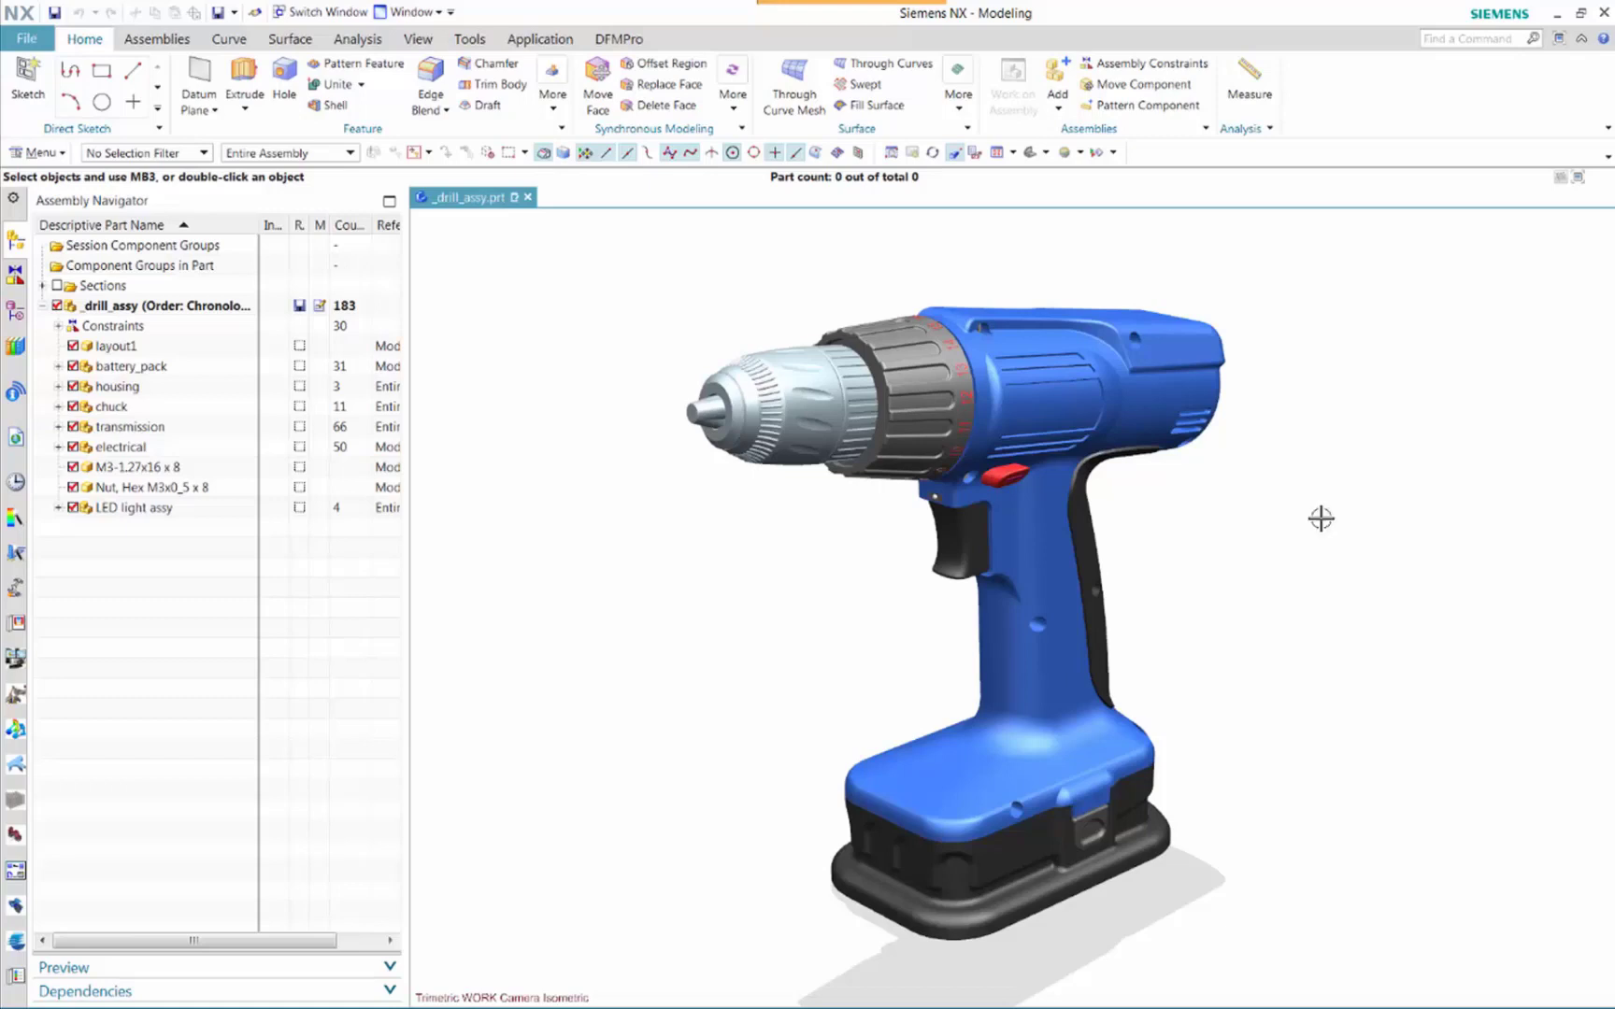
Open HOUSING_LEFT in its own window, then dock housing_left.prt back as a single tabbed view.
click(1051, 558)
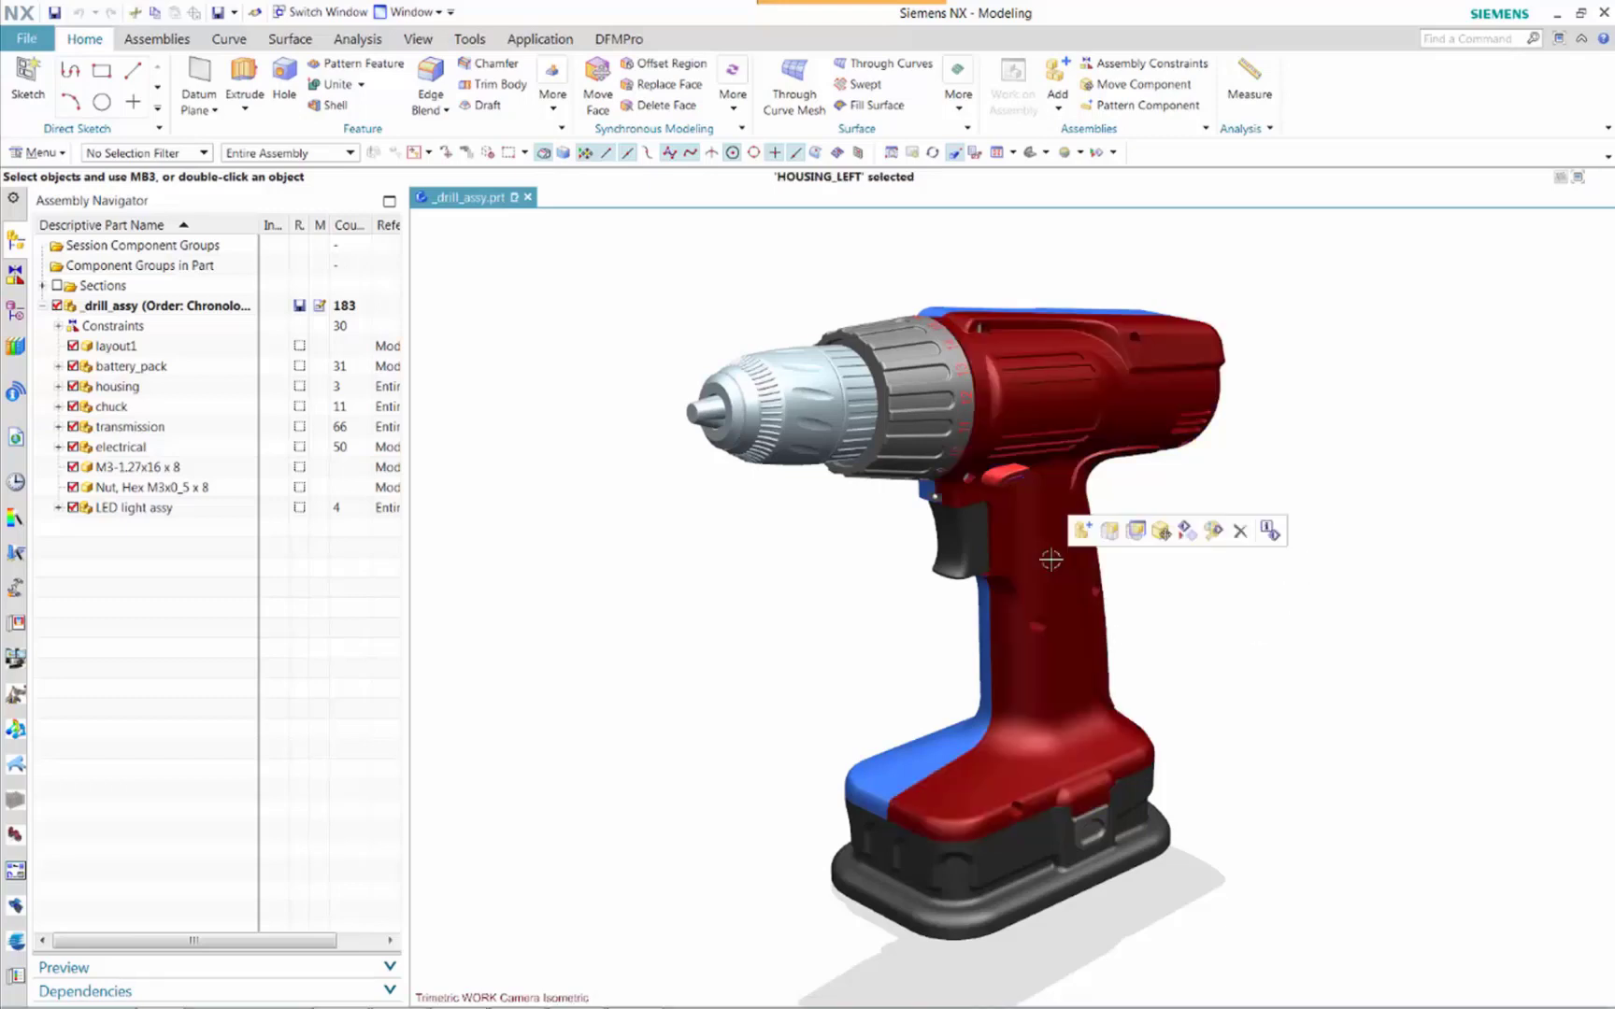
click(1135, 532)
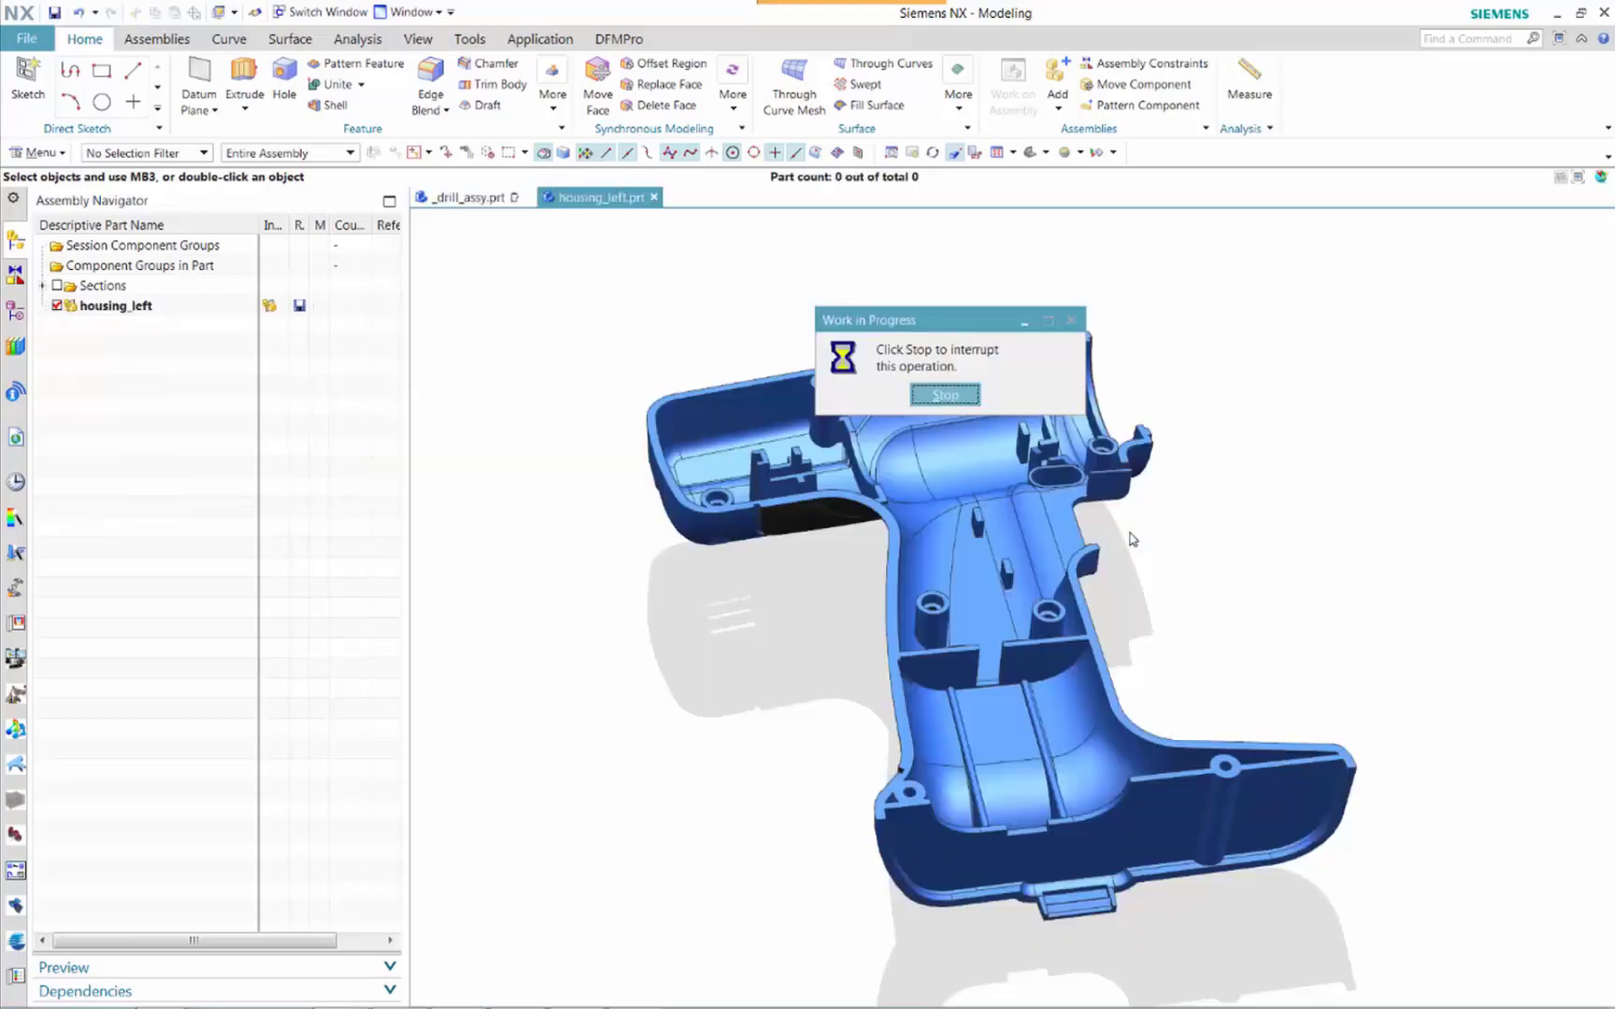
middle_drag(813, 324, 608, 213)
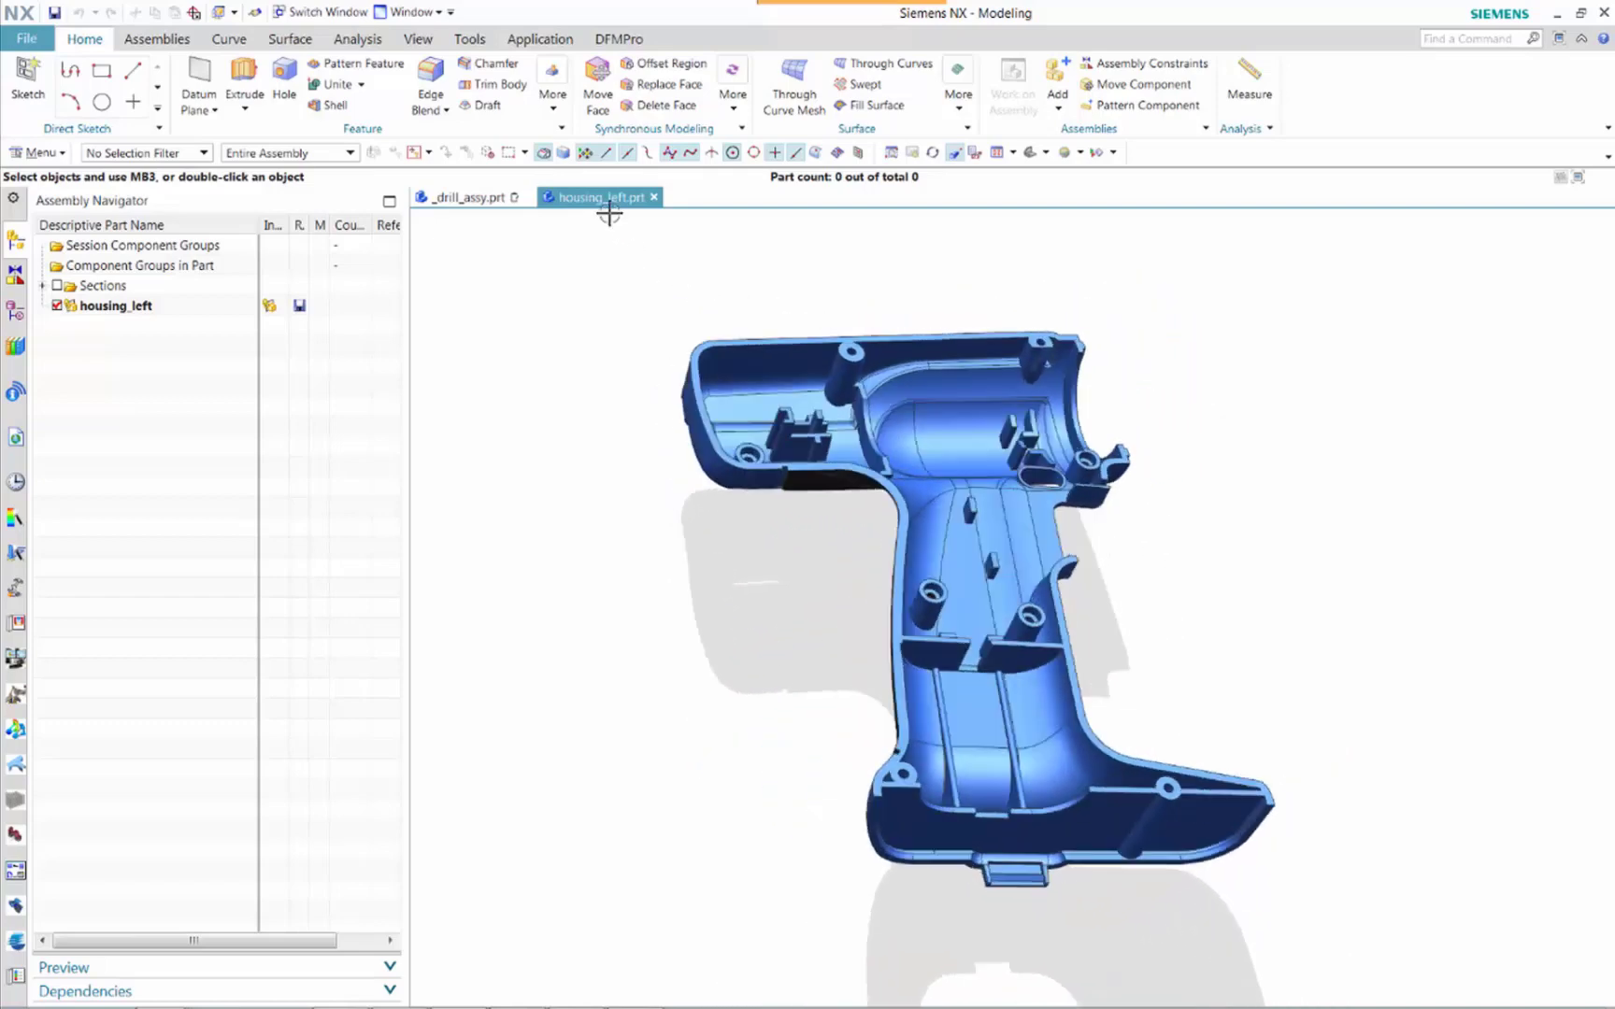
drag(603, 198, 1053, 596)
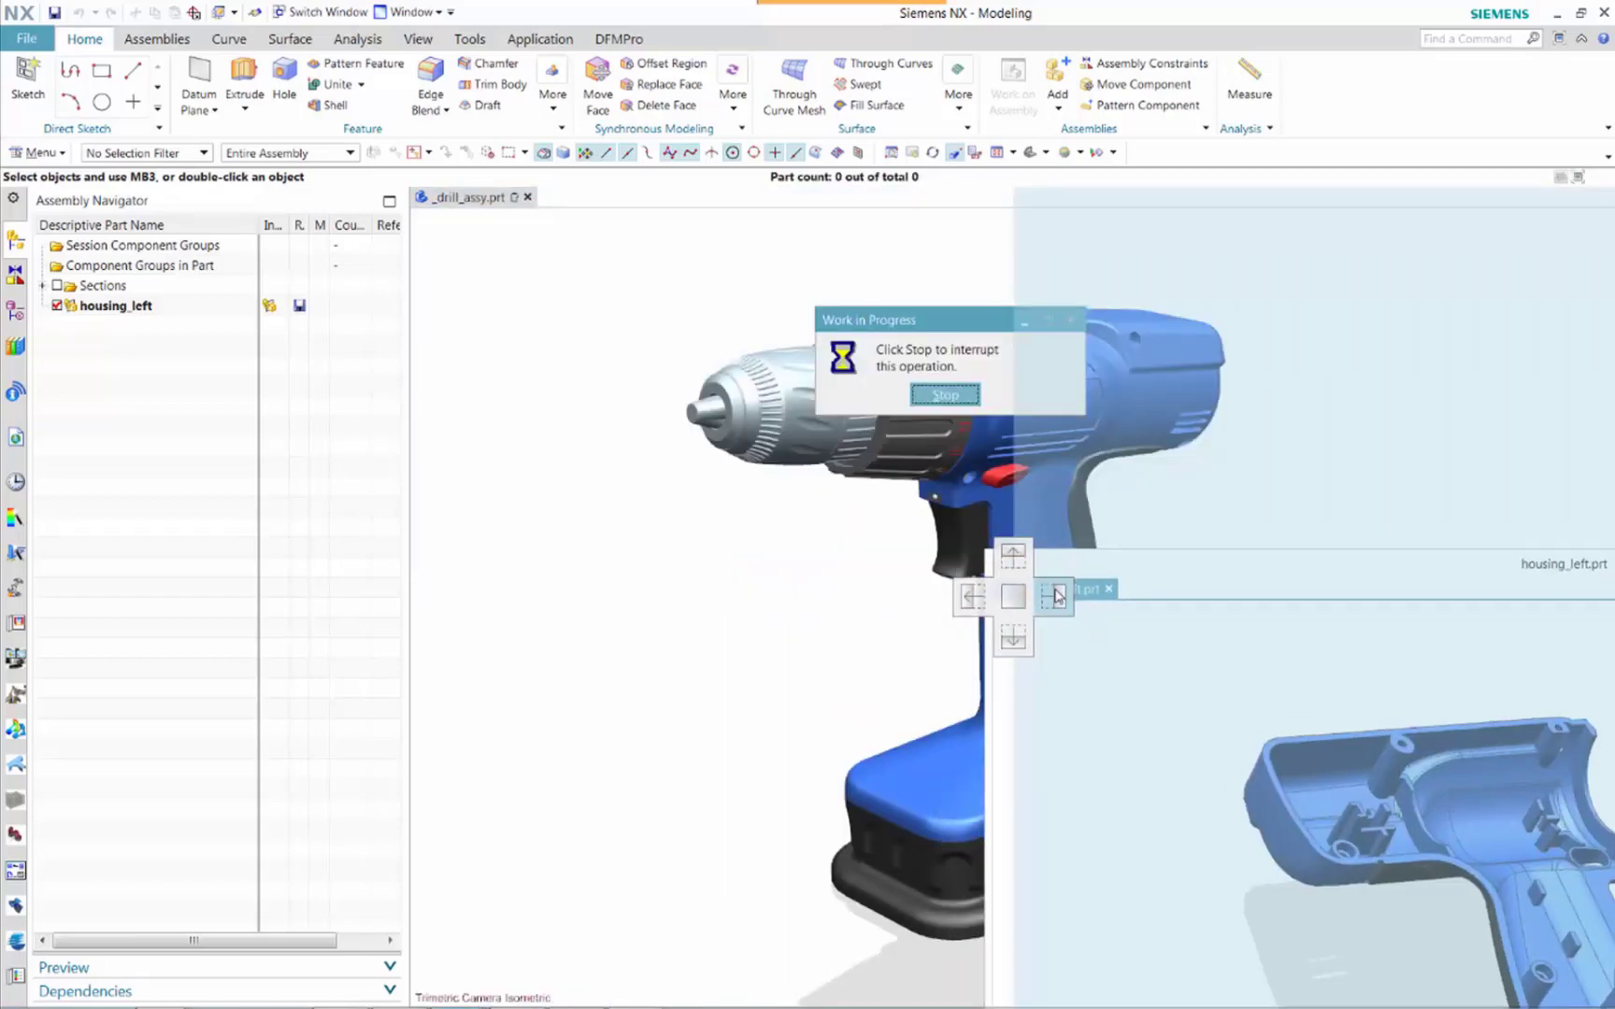
drag(1014, 515, 899, 525)
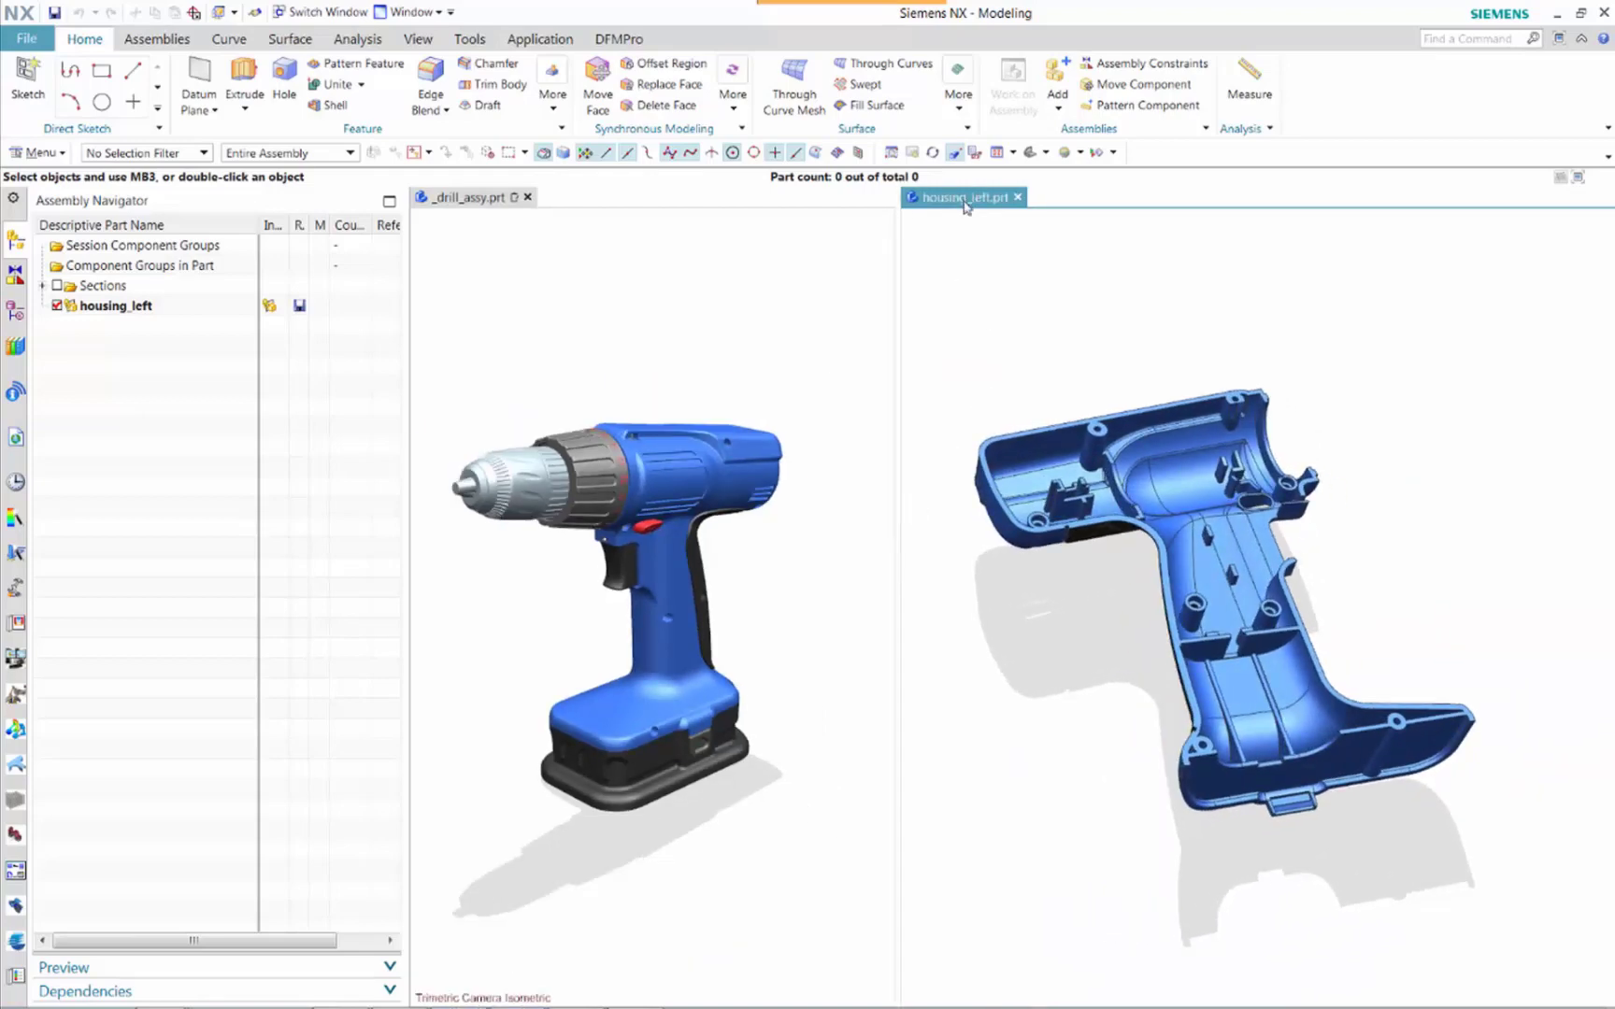
drag(967, 207, 1018, 603)
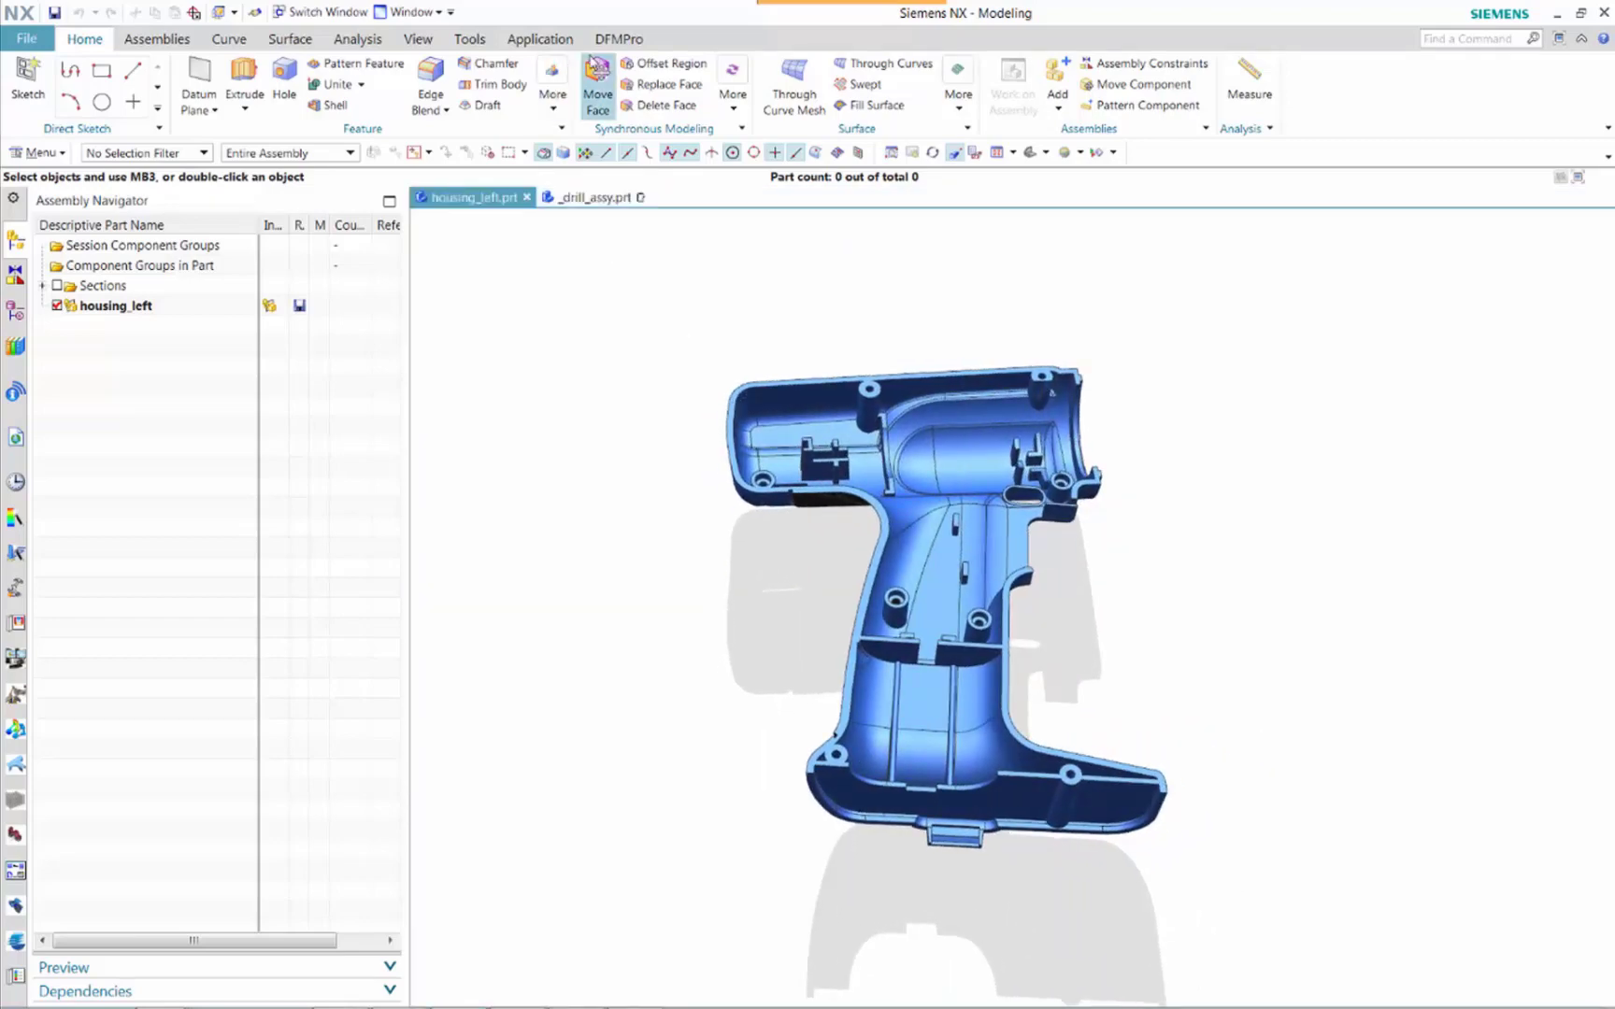
Browse the DFMPro Die Casting, Injection Molding, Prismatic Mill, Additive Manufacturing and Investment Casting menus.
click(618, 39)
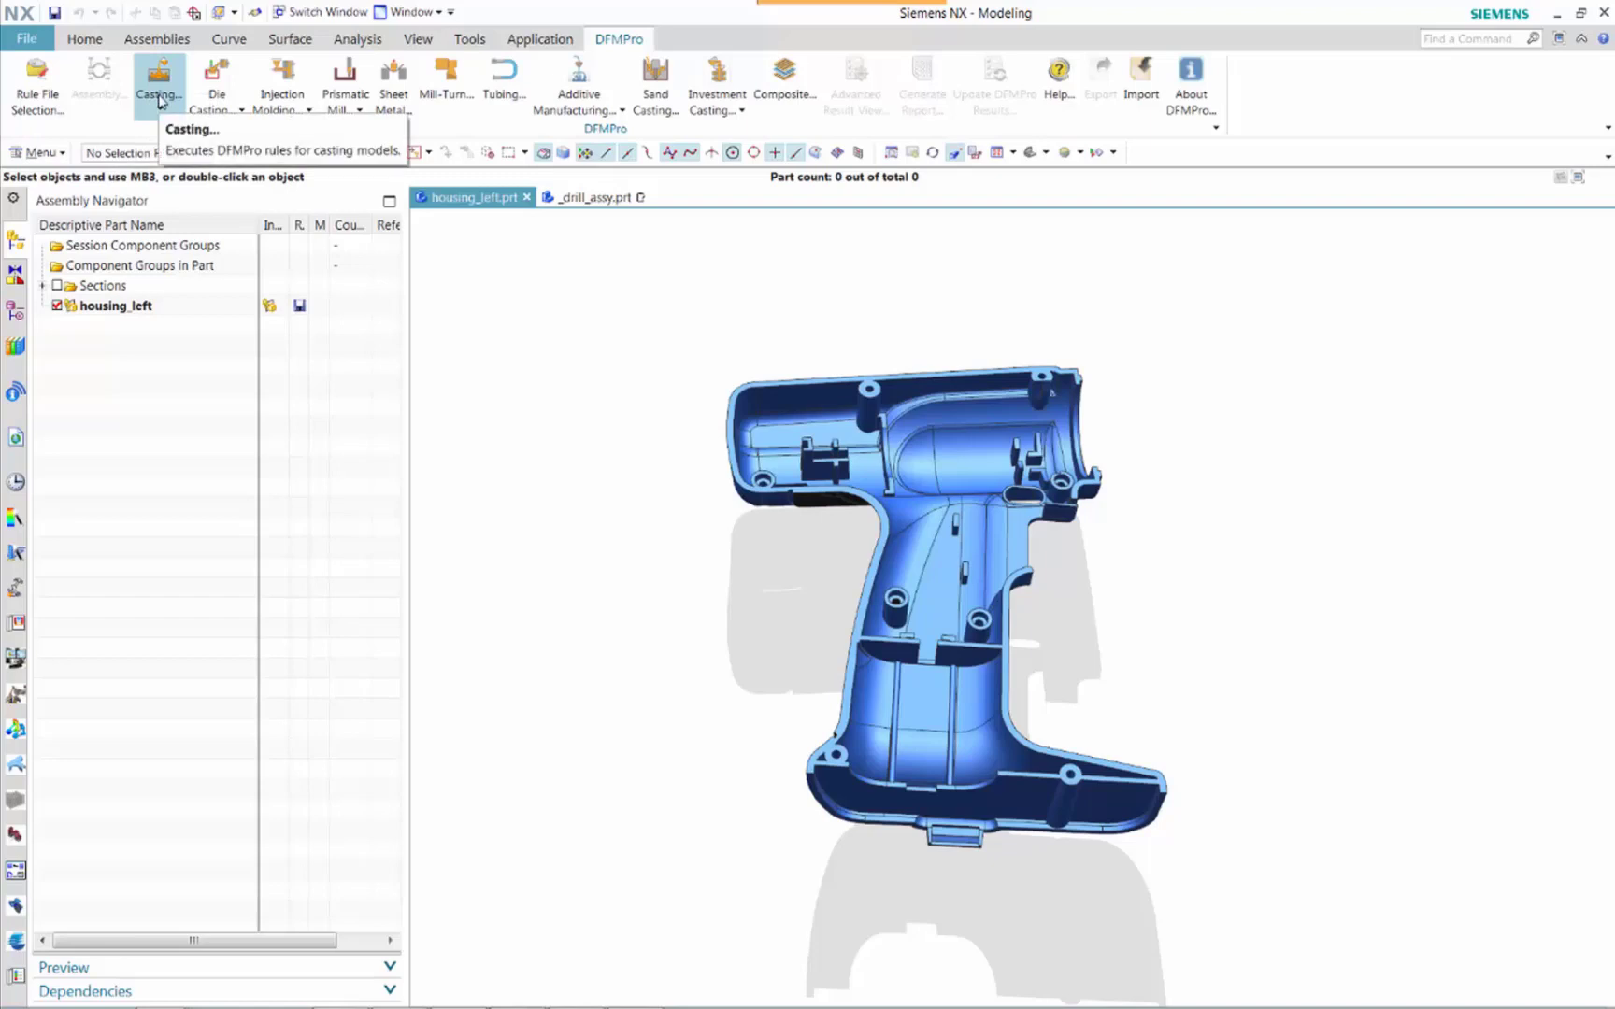
click(243, 110)
click(292, 116)
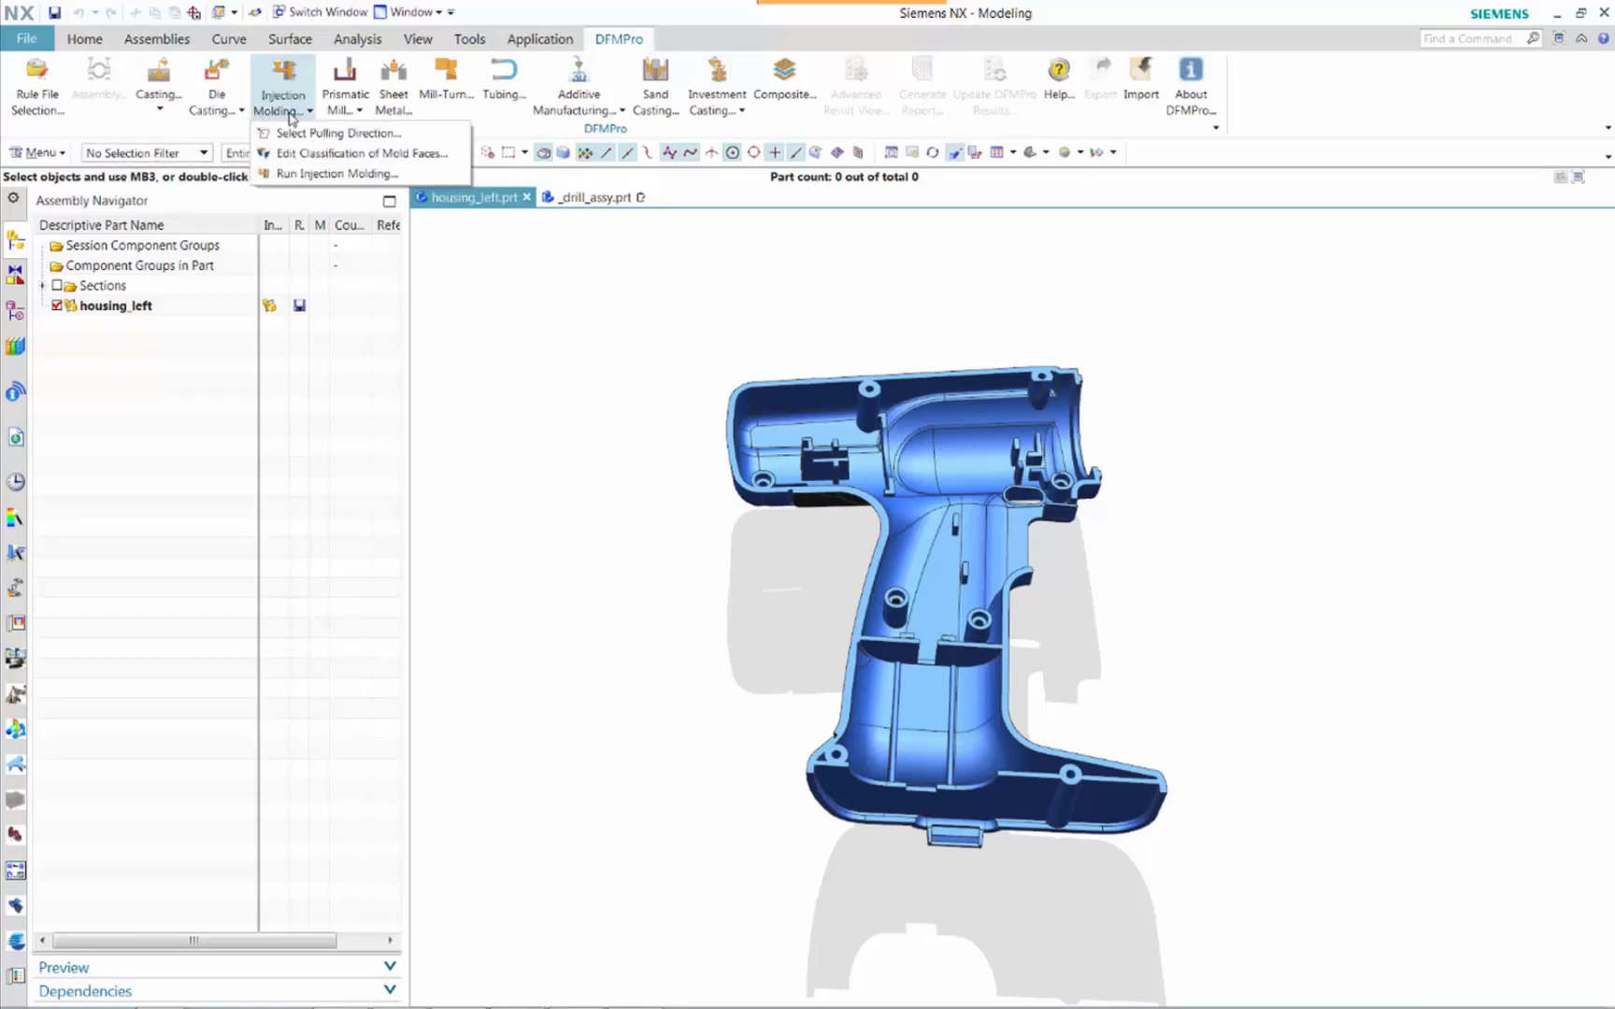
click(339, 114)
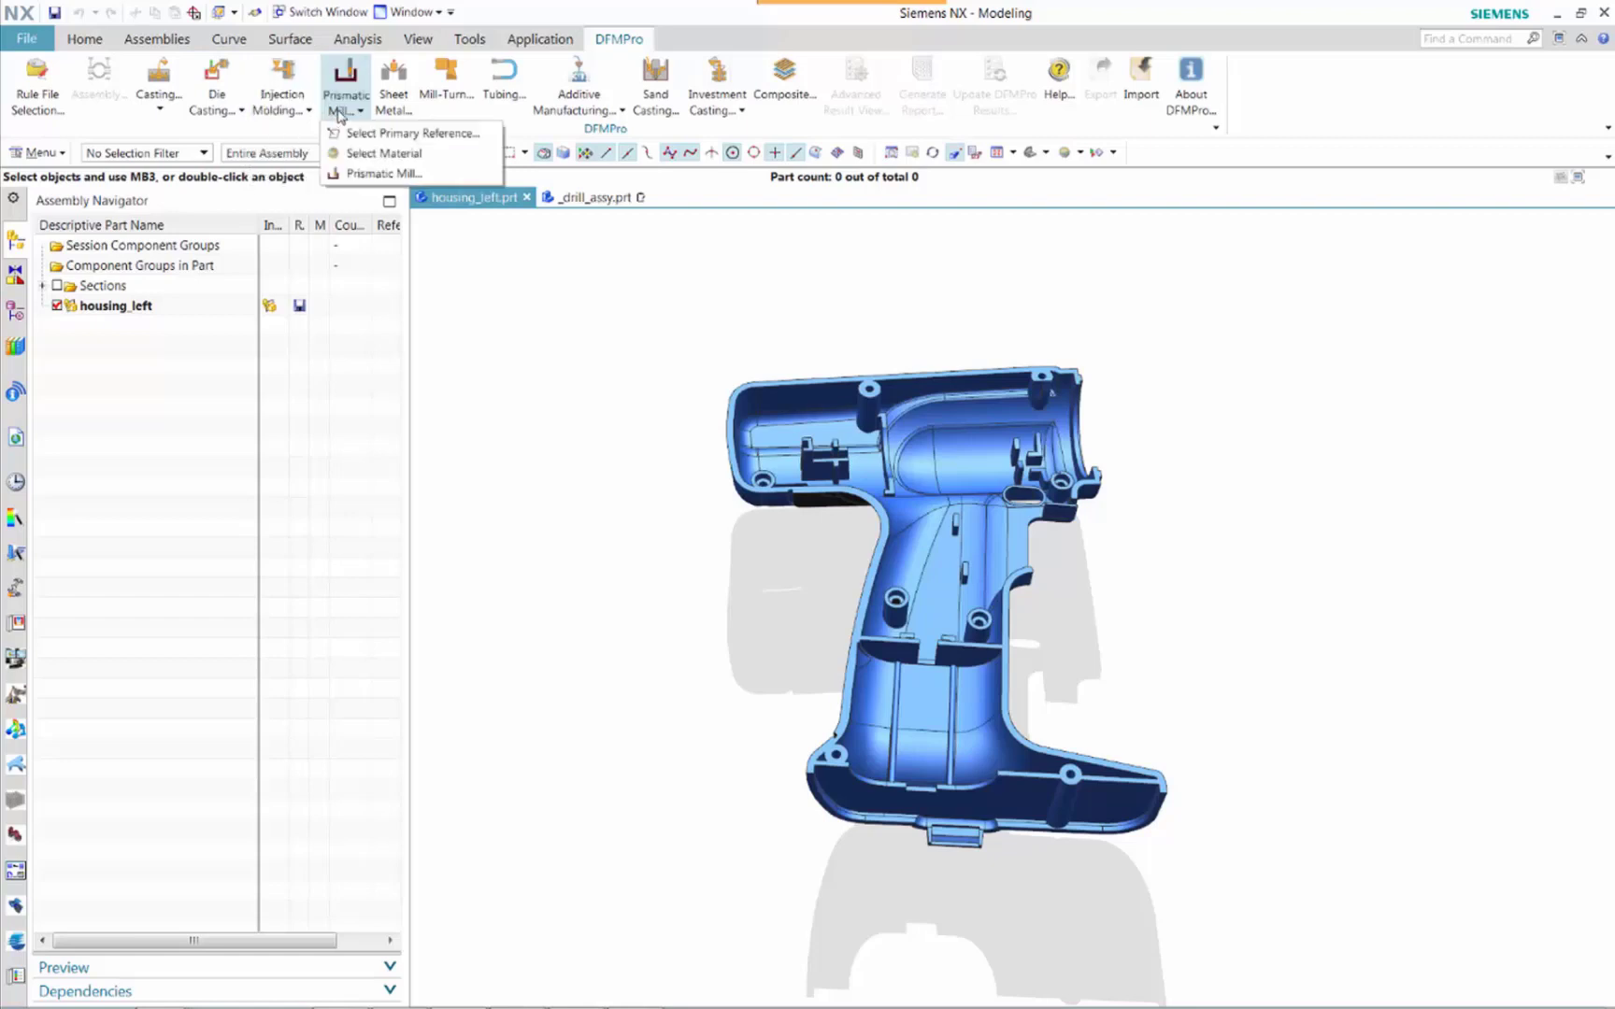
click(395, 101)
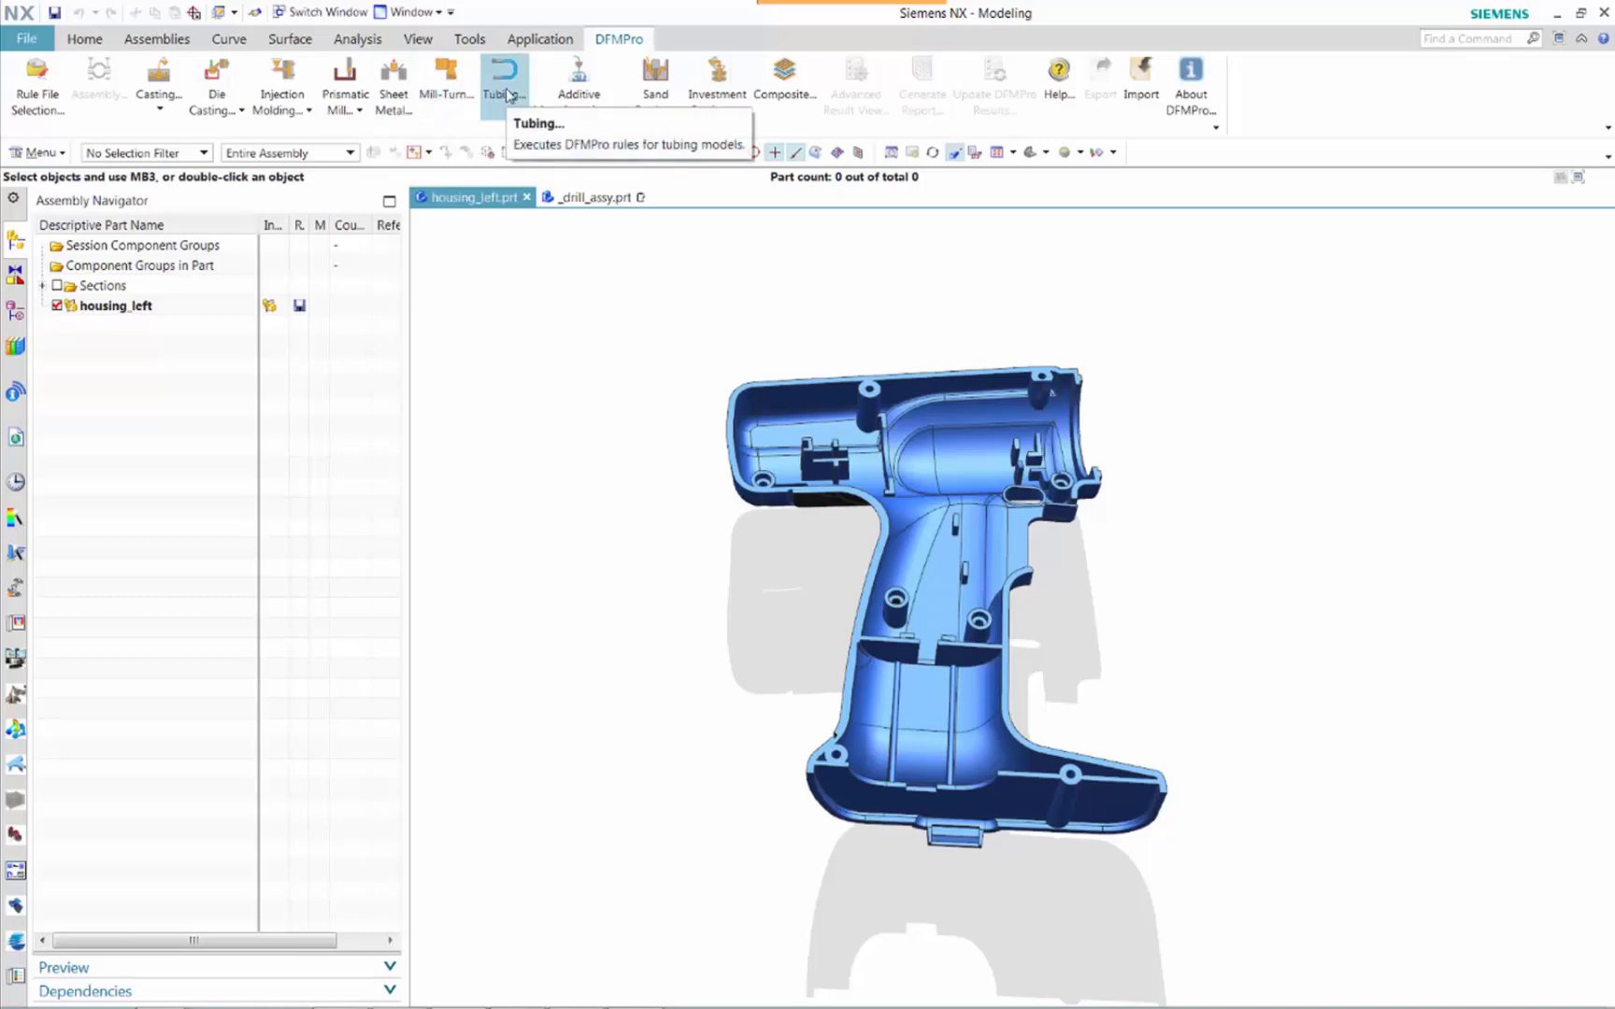
click(583, 101)
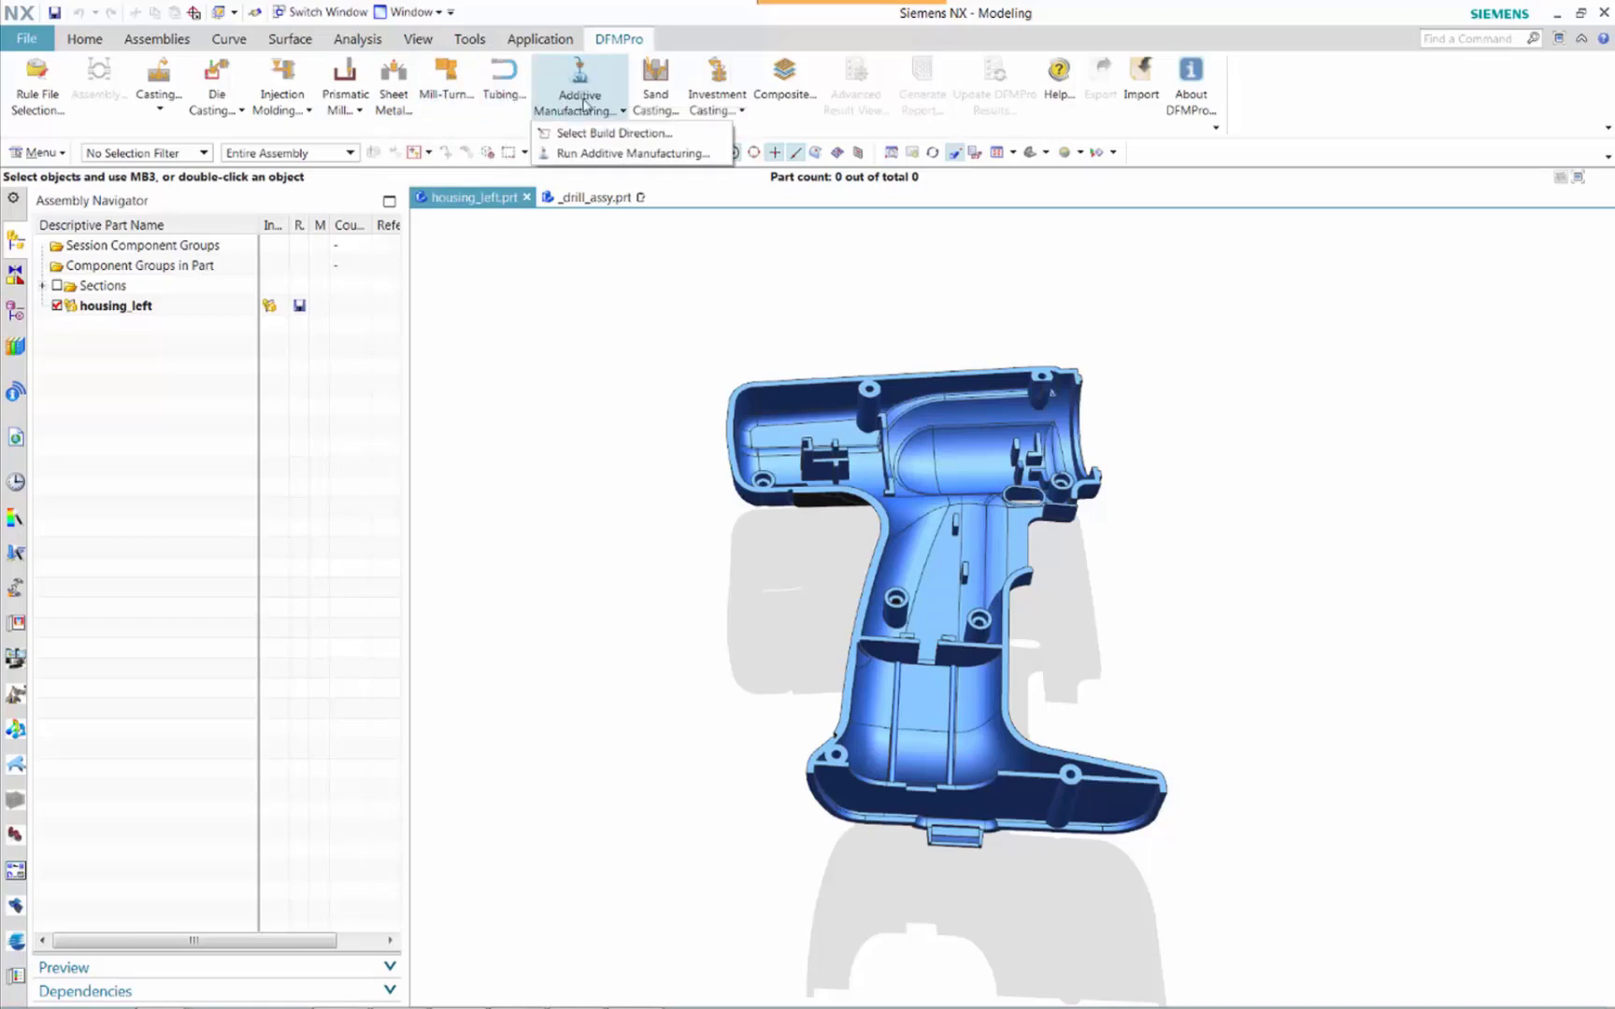
click(656, 97)
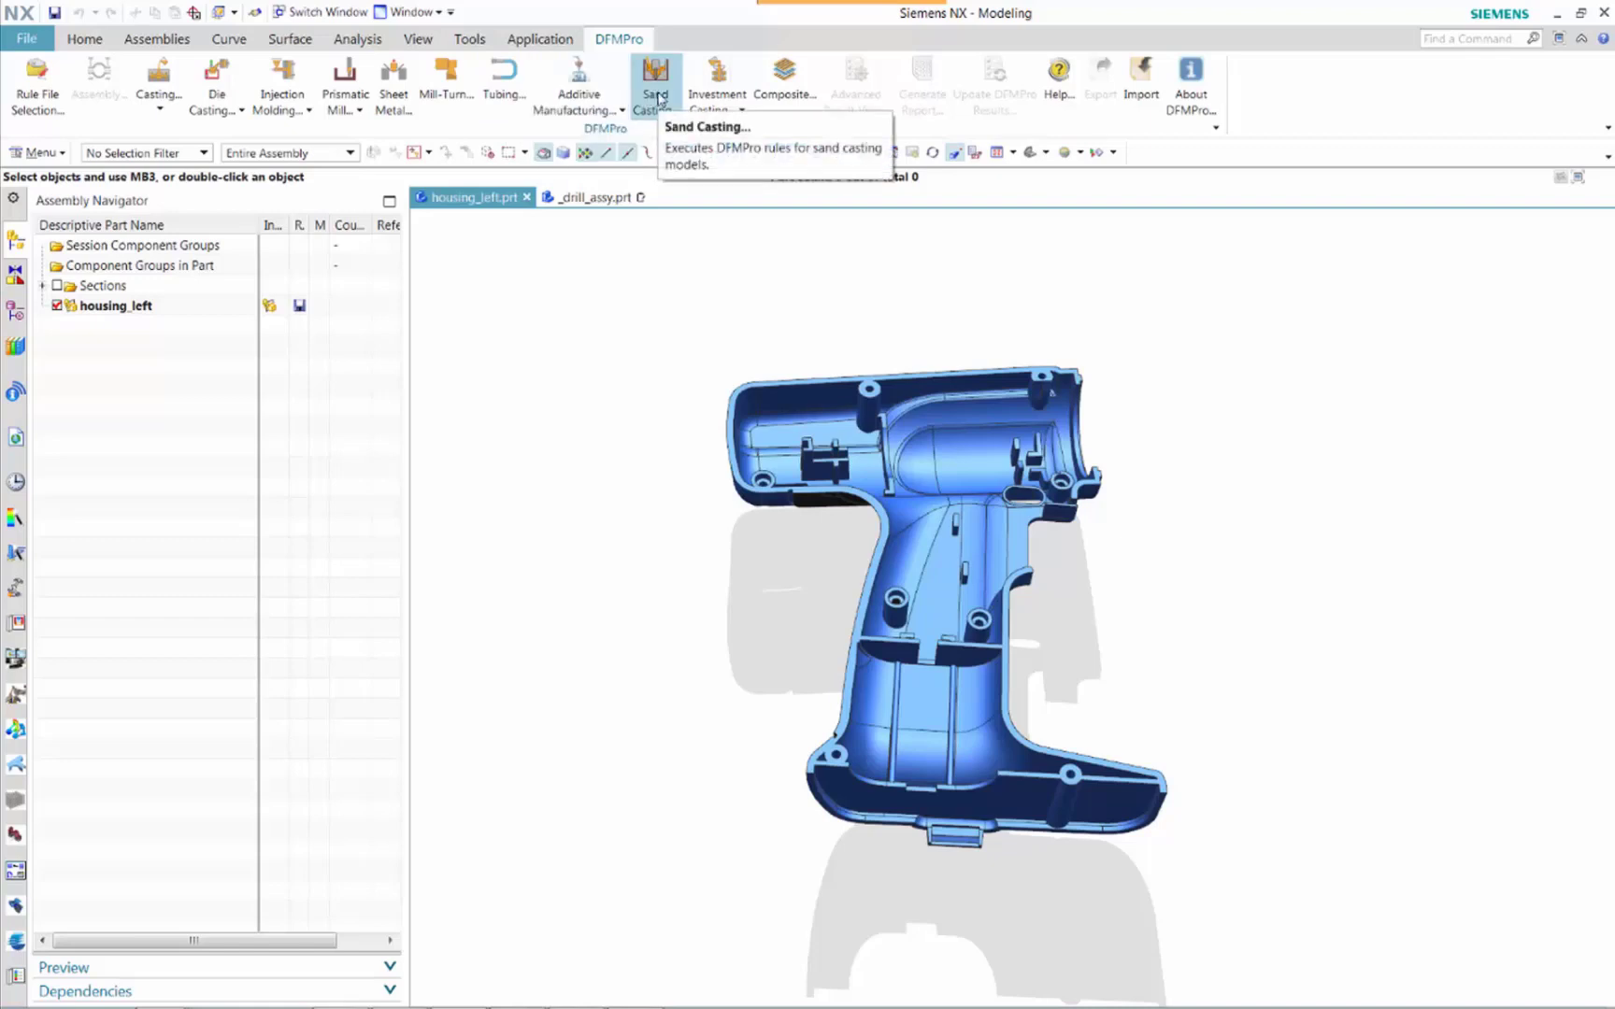
click(720, 98)
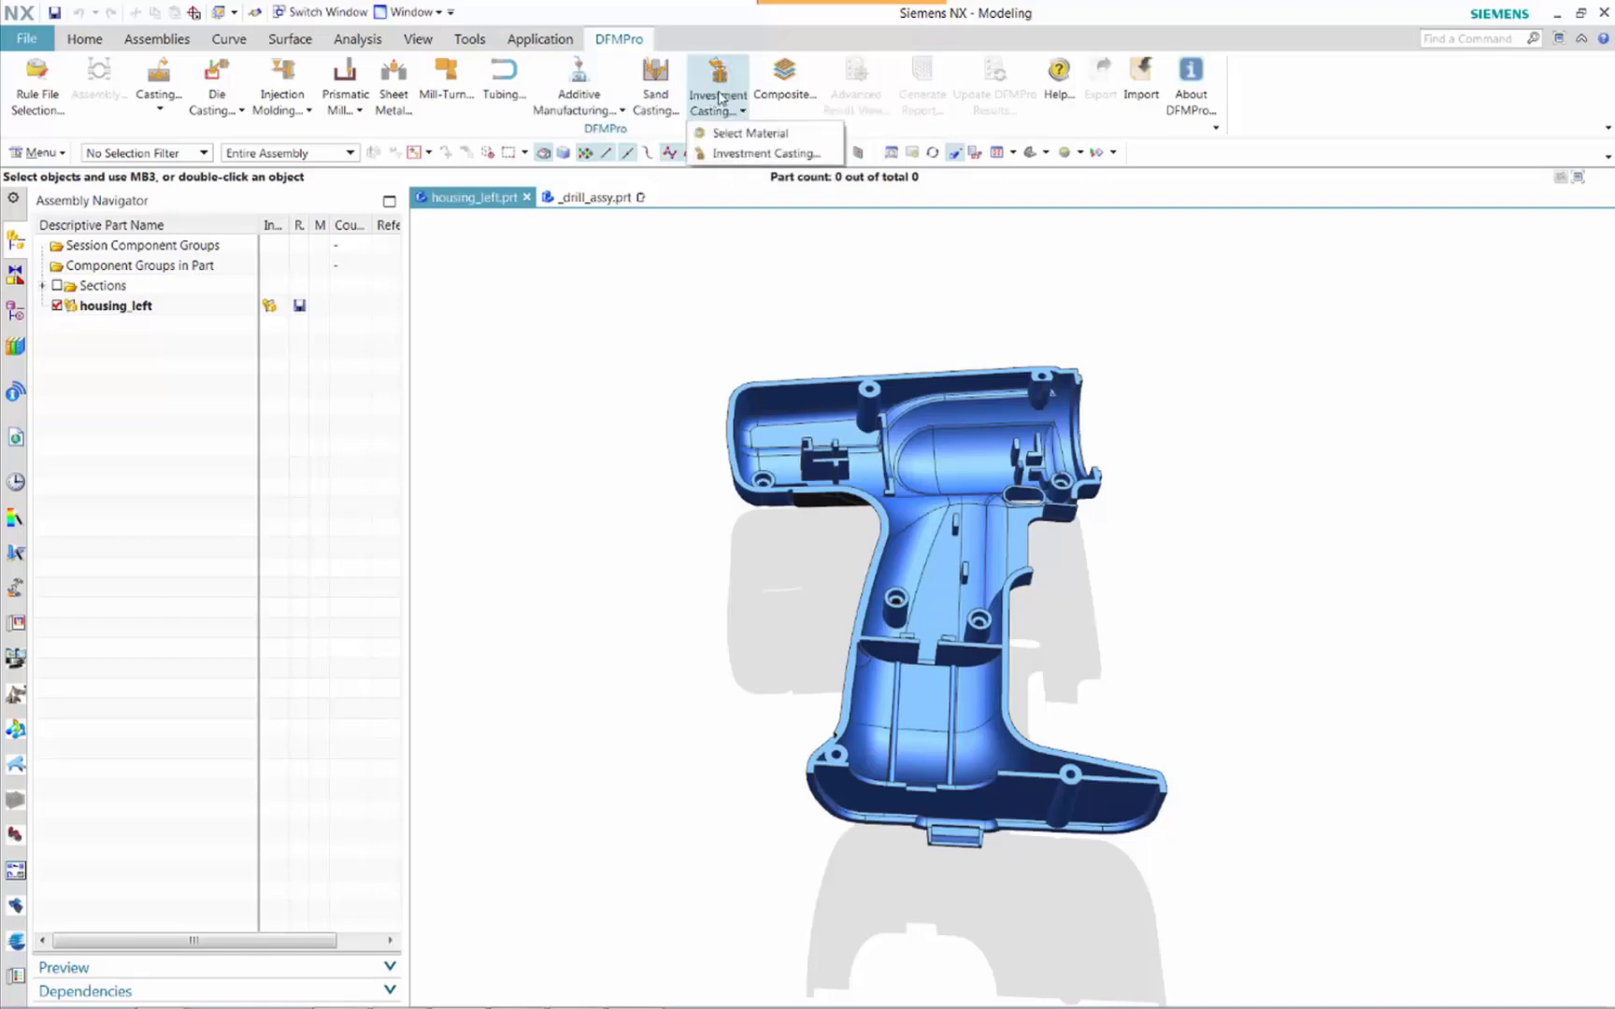
click(771, 101)
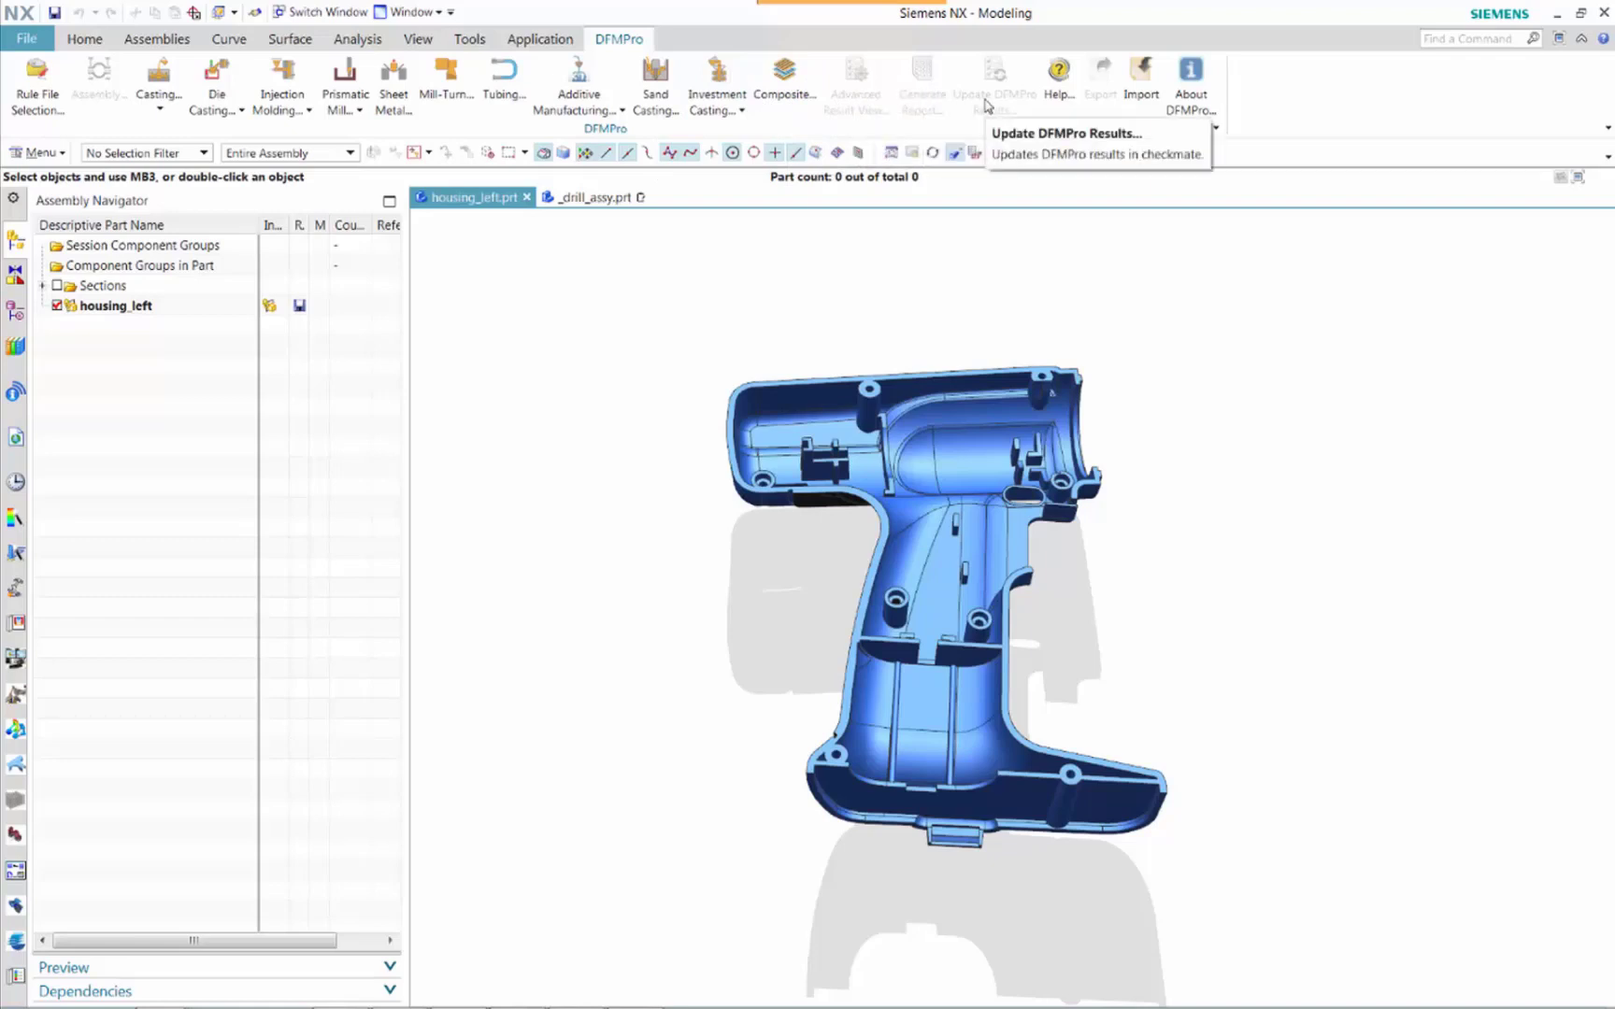
click(1060, 84)
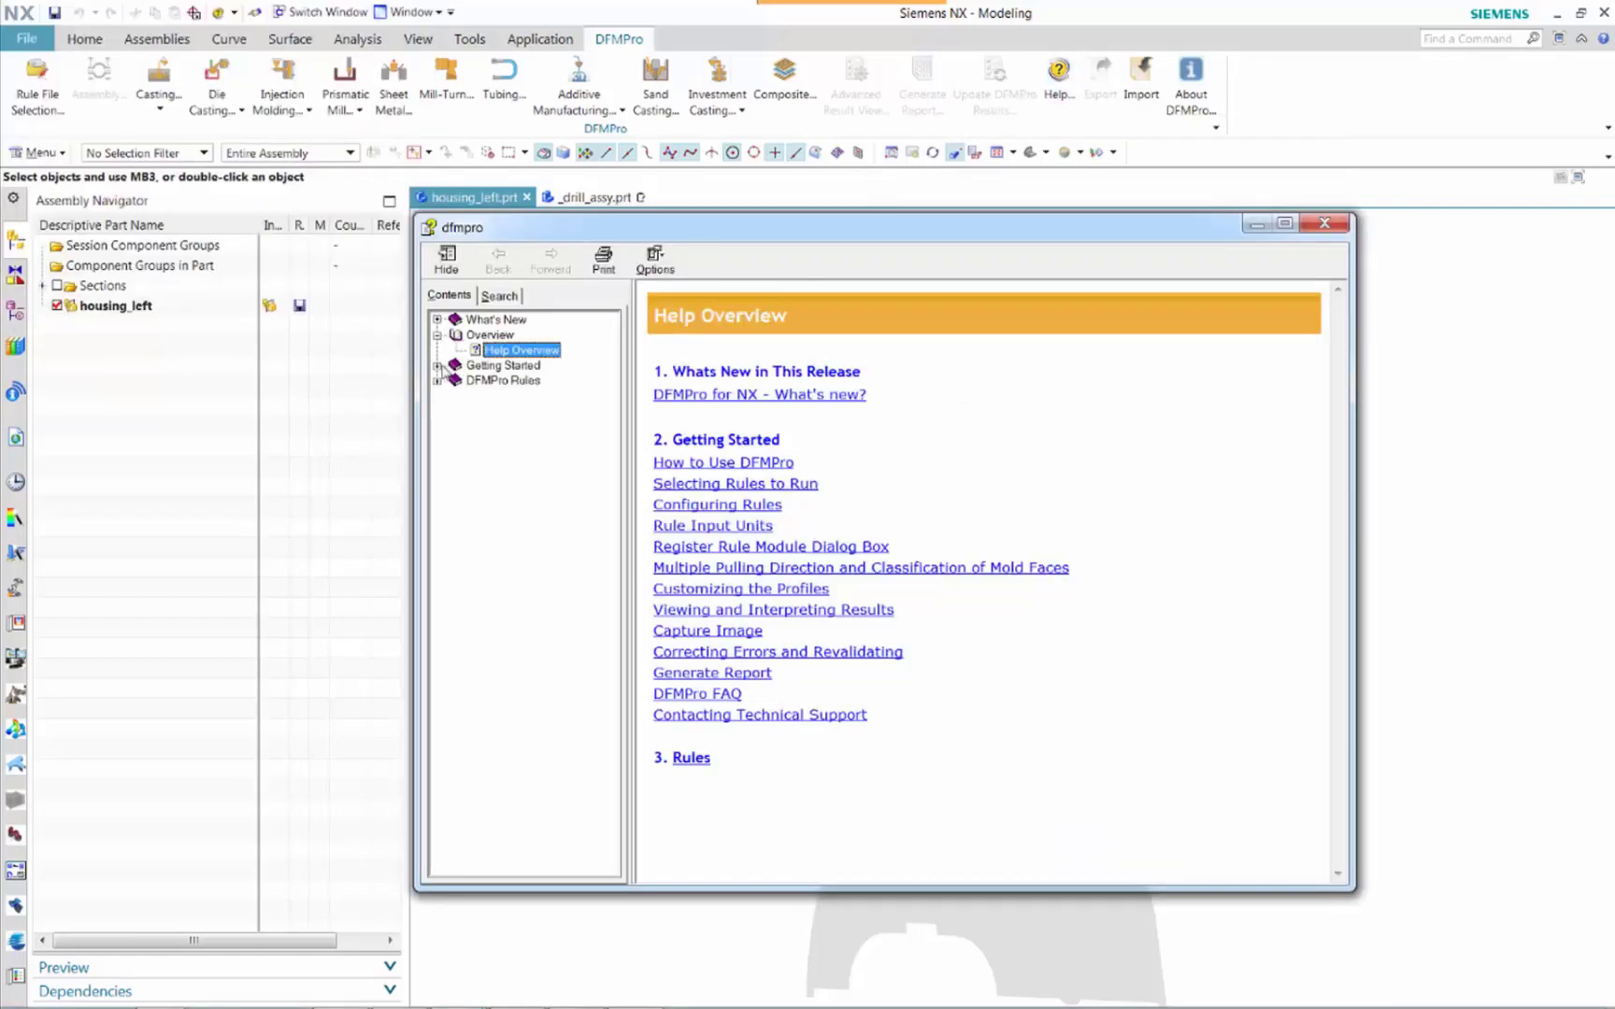
click(436, 365)
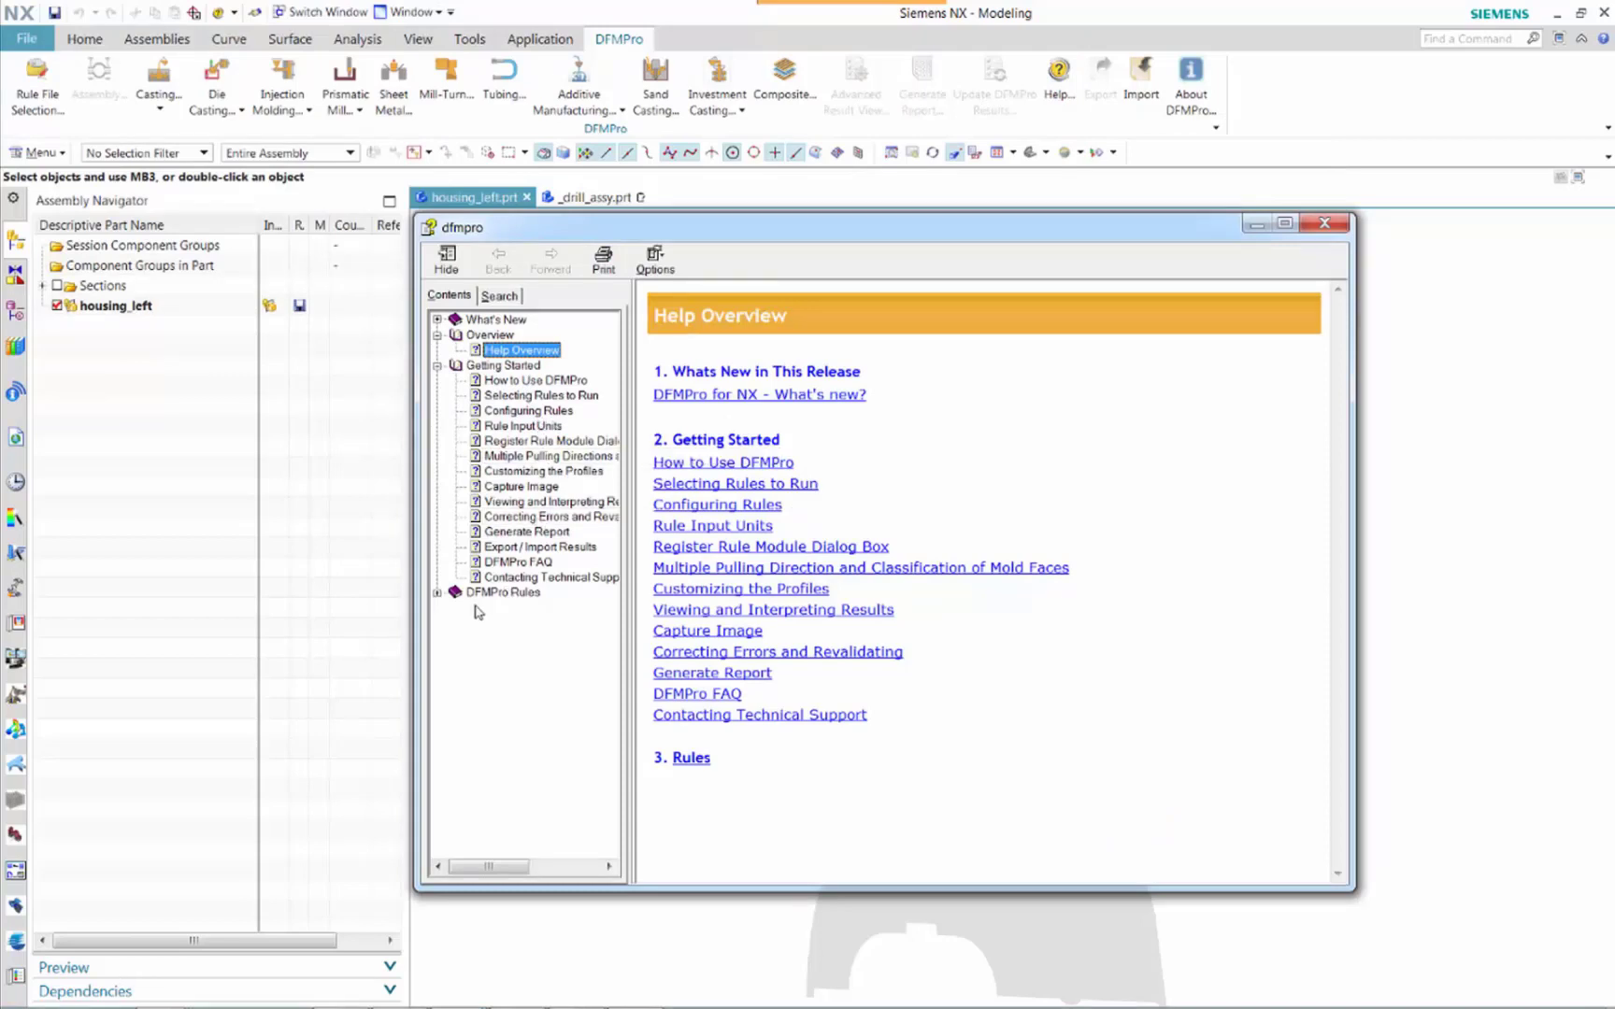
click(436, 593)
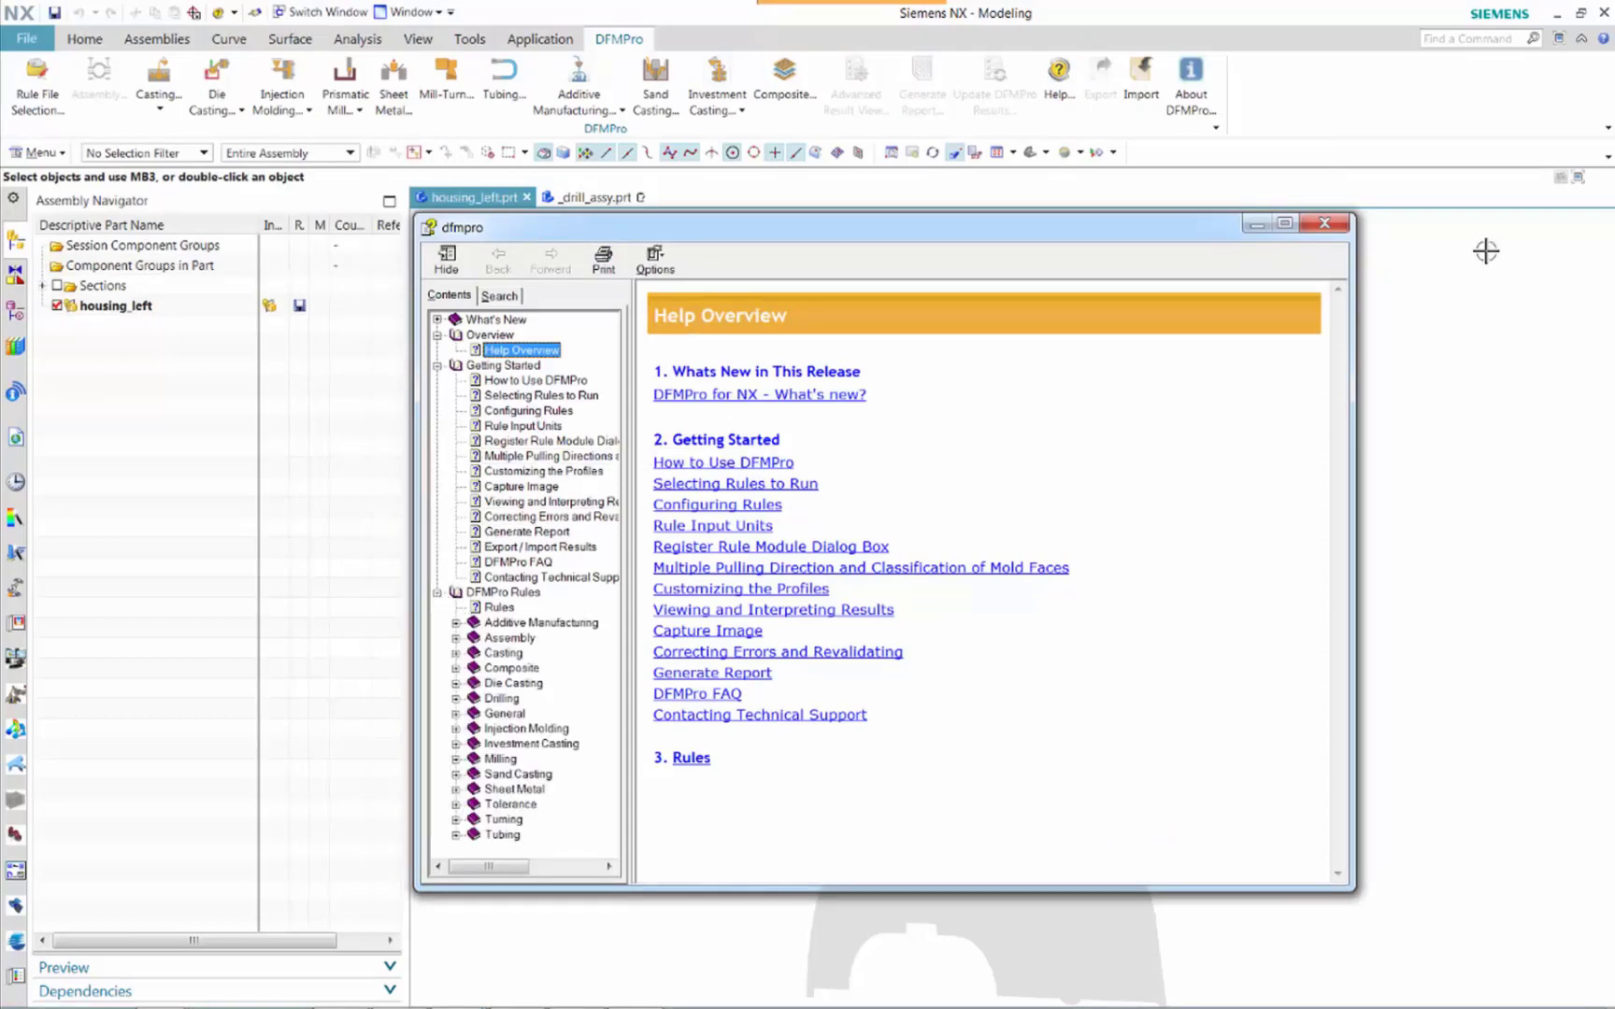
click(1324, 223)
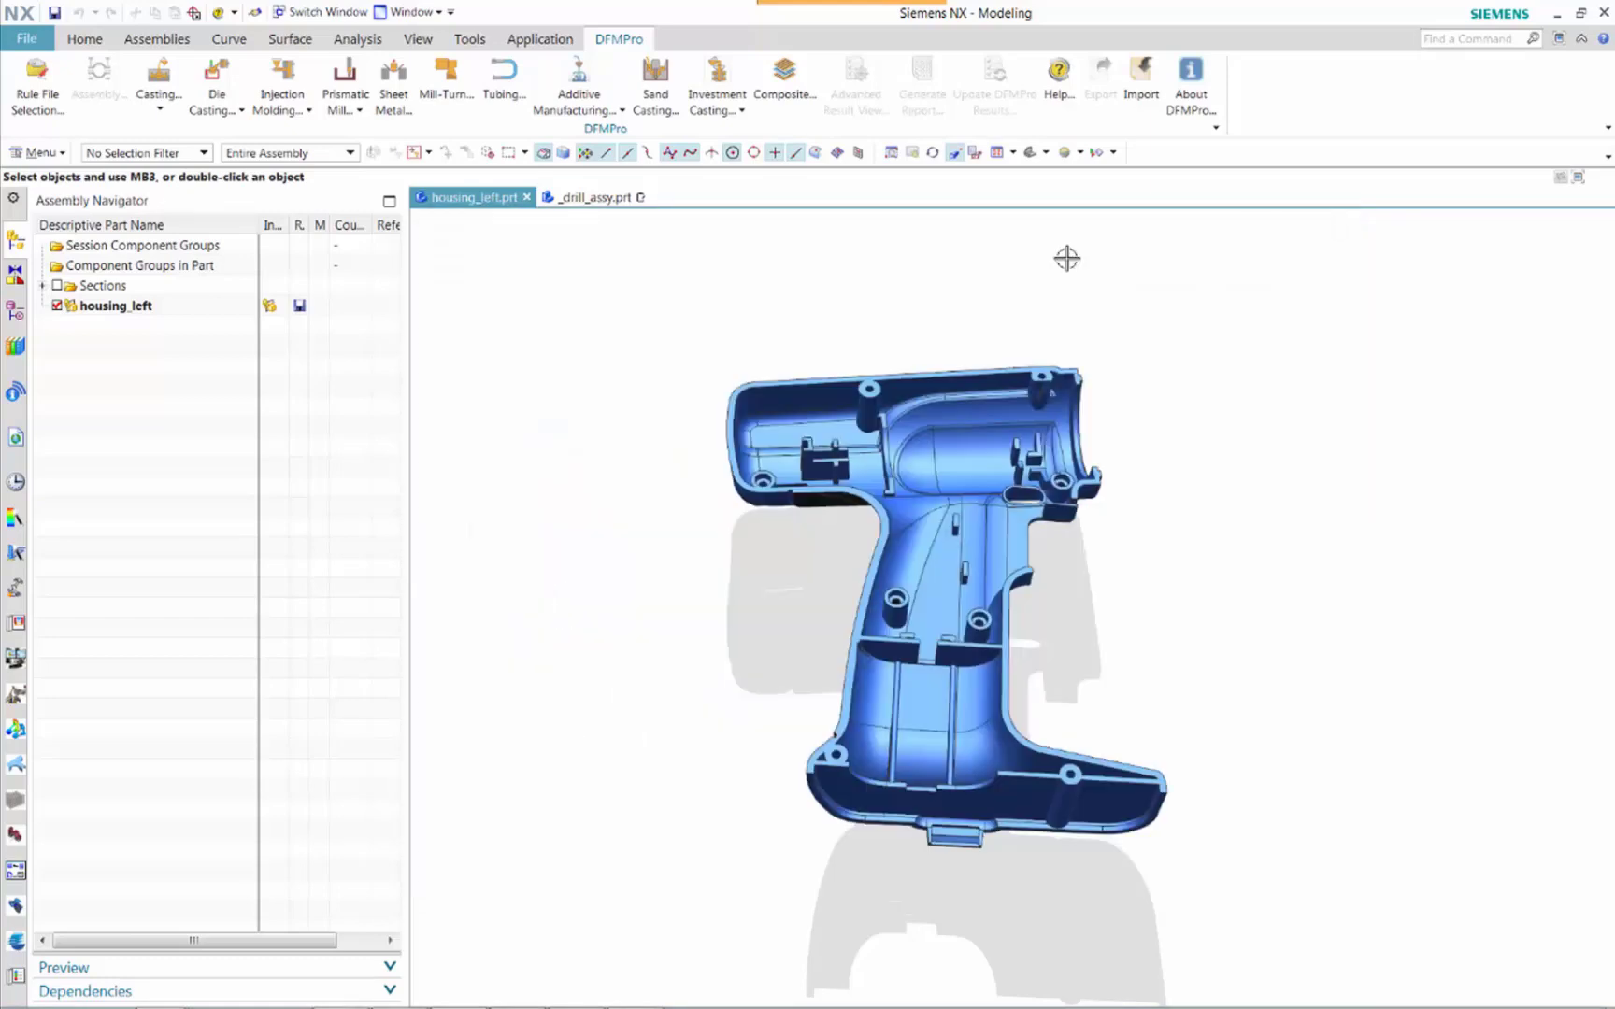
Pick a housing face as the mold pulling direction, then run Injection Molding on housing_left.prt.
click(307, 110)
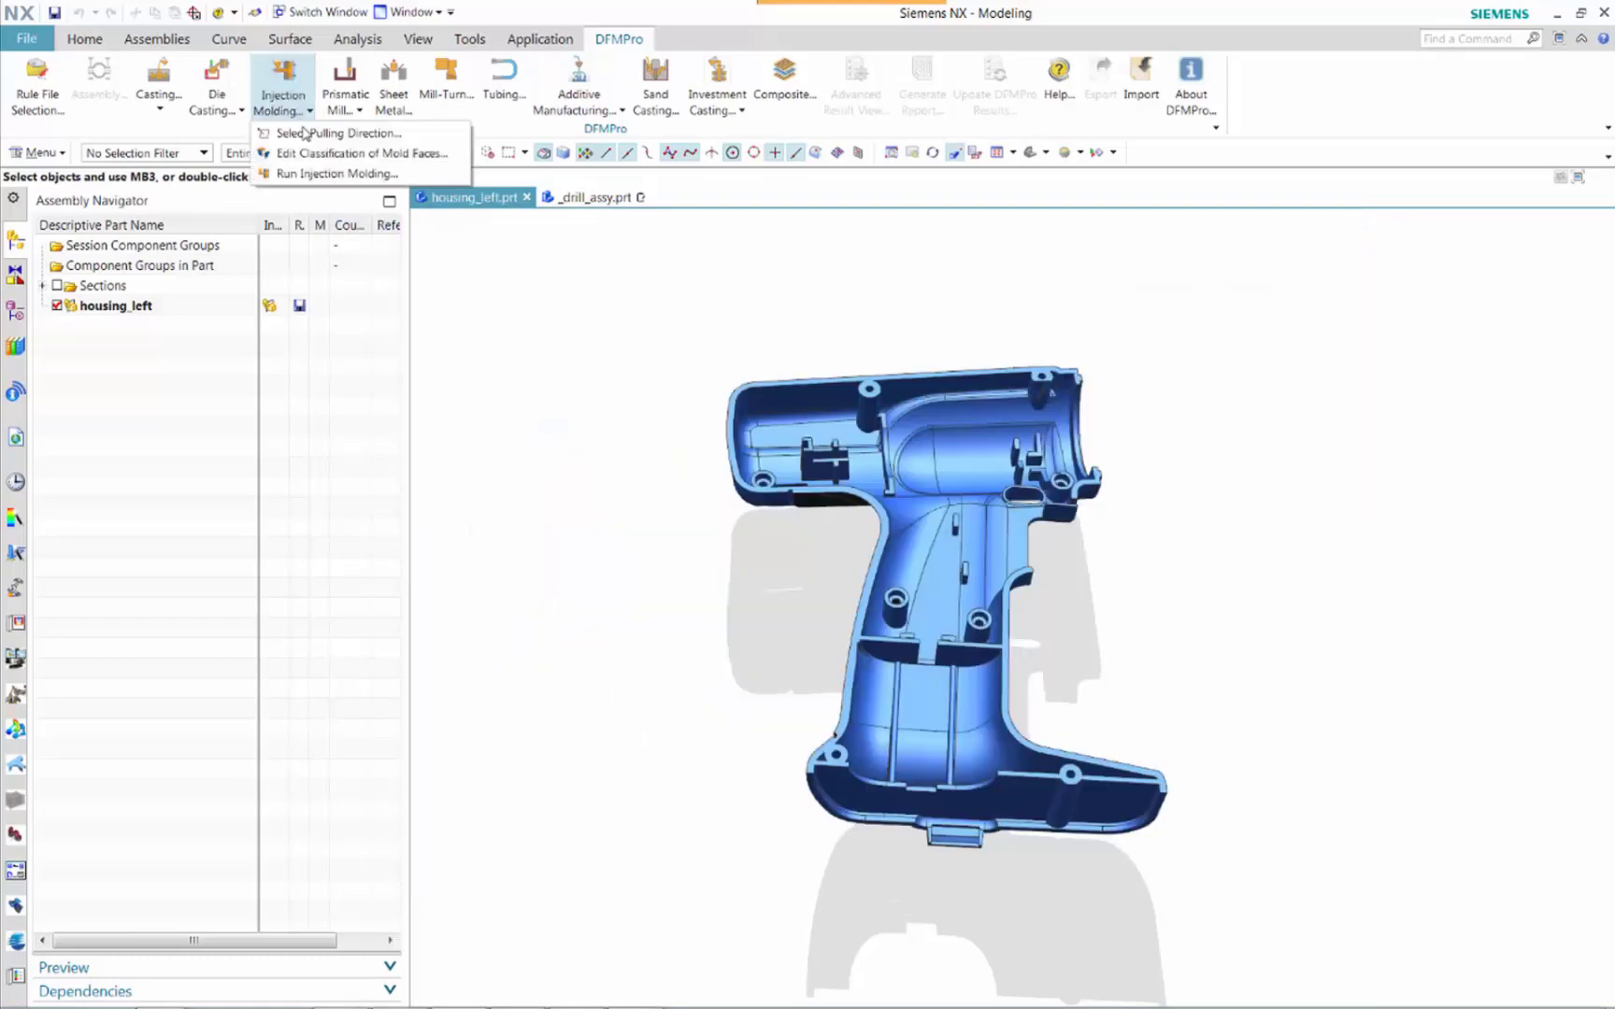
click(345, 131)
middle_drag(894, 631, 993, 436)
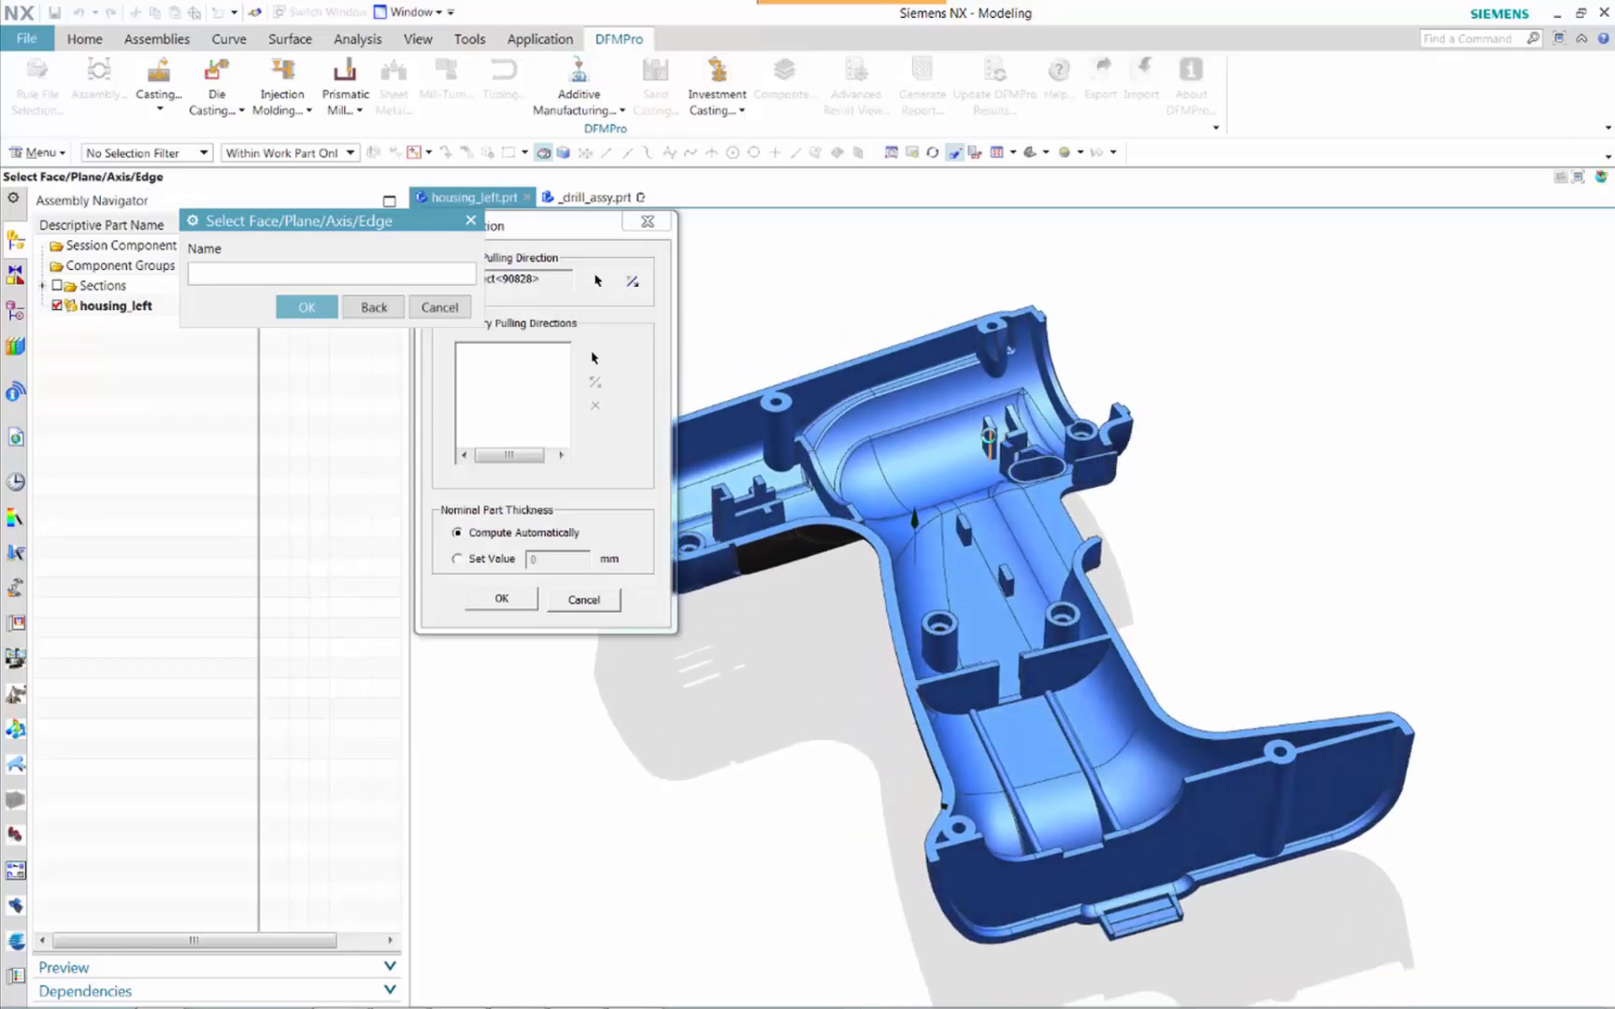
click(992, 439)
click(501, 599)
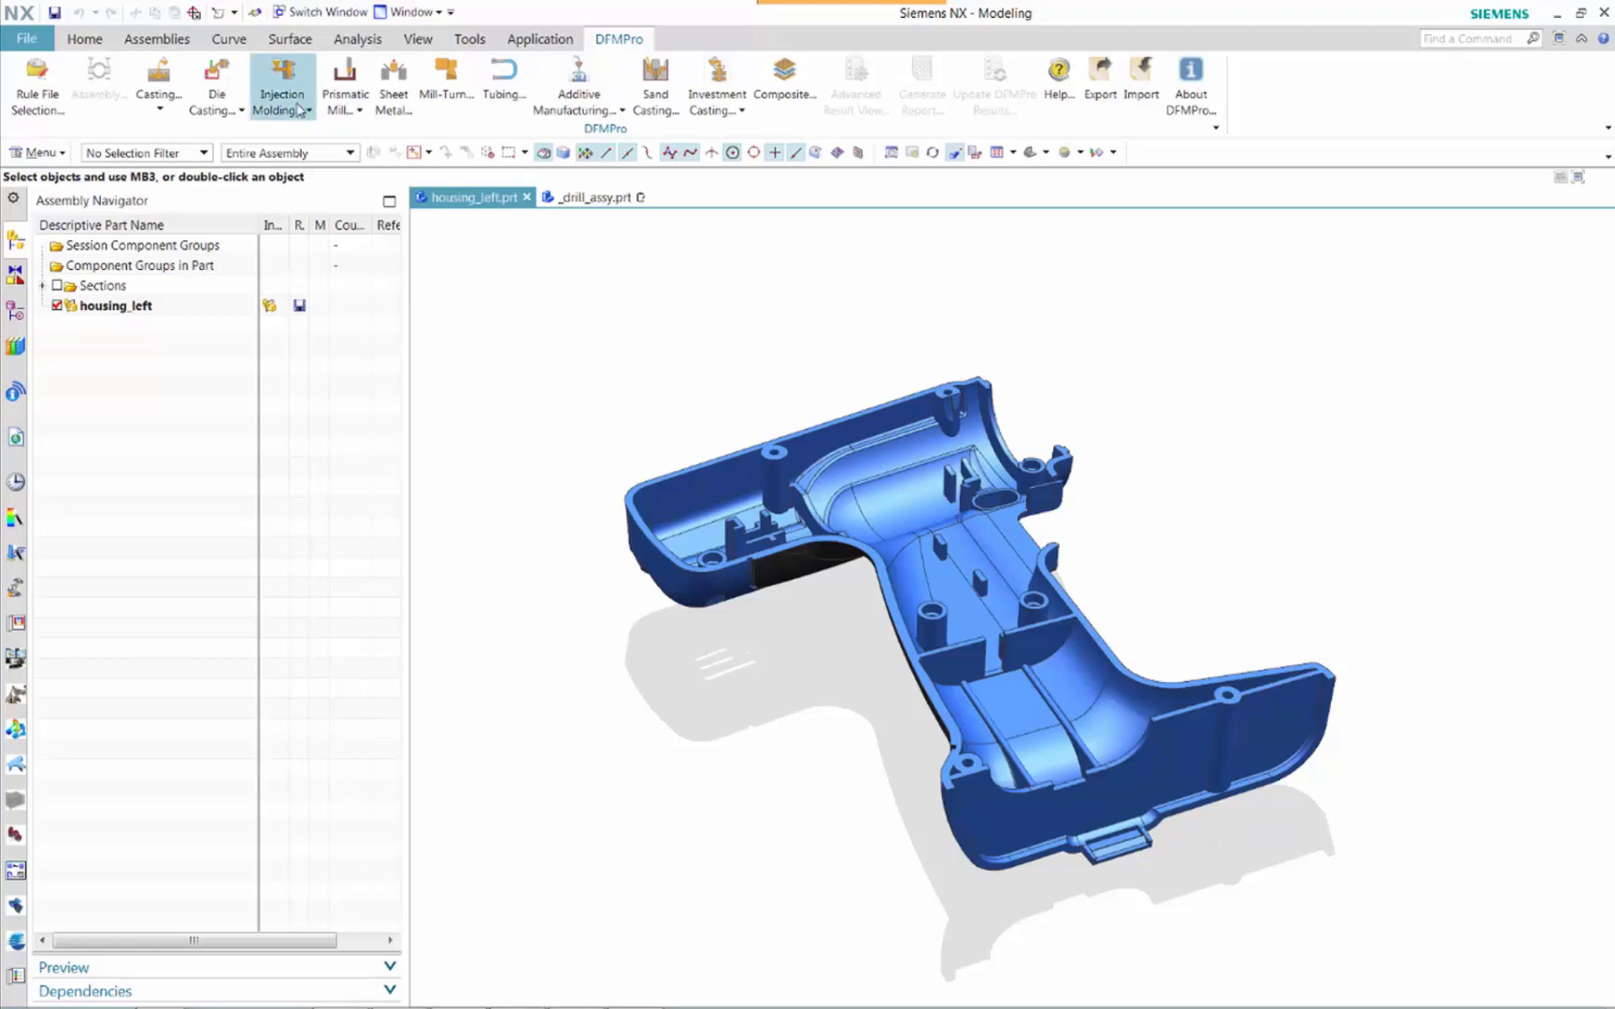
click(290, 107)
click(317, 152)
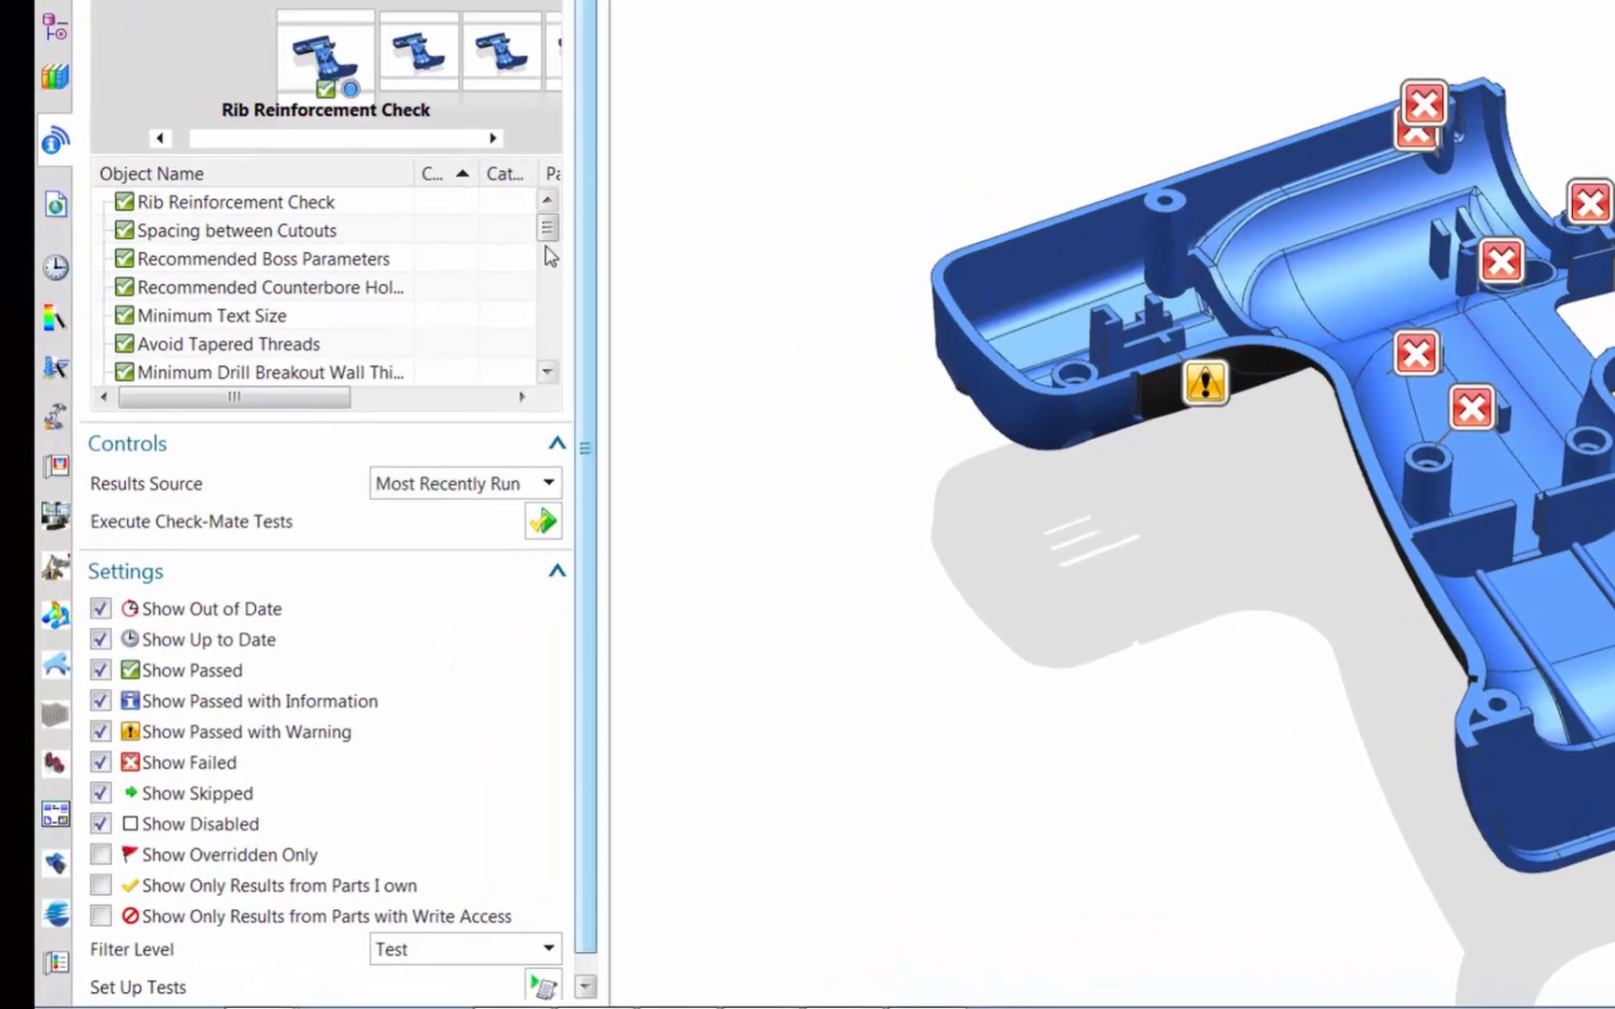
Expand Minimum Radius at Base of Boss in the Check-Mate results and bring up Instance 1's options.
click(548, 269)
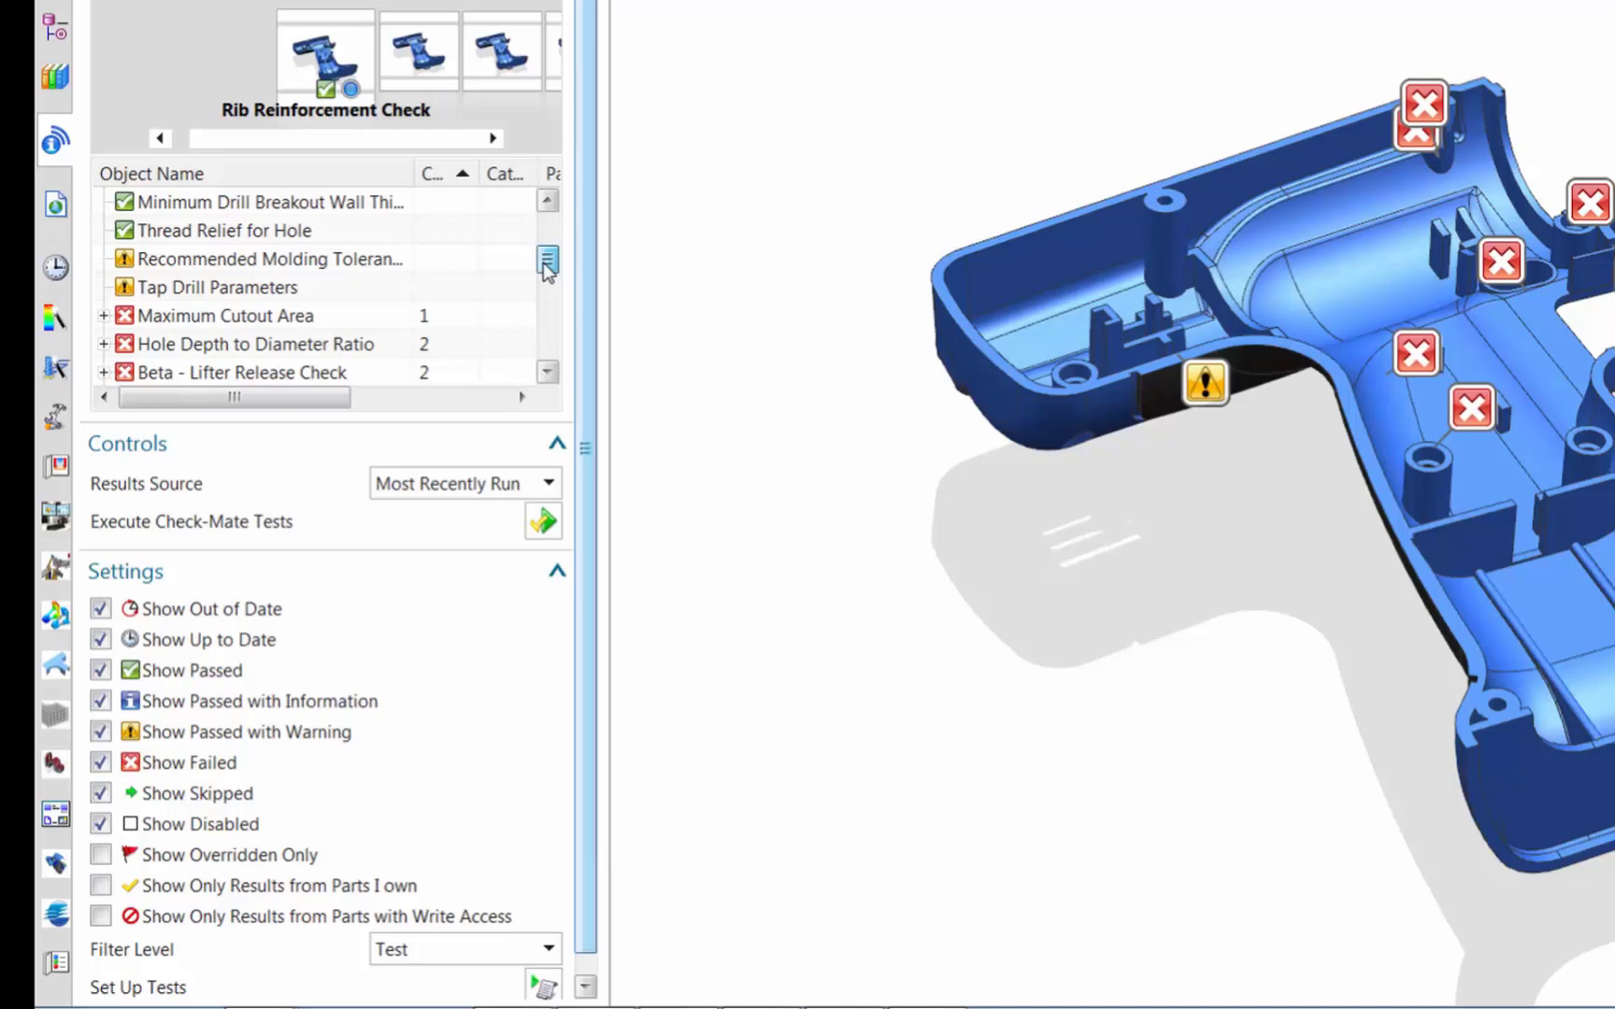
mouse_move(548, 269)
mouse_down()
mouse_move(546, 307)
mouse_move(540, 277)
mouse_up()
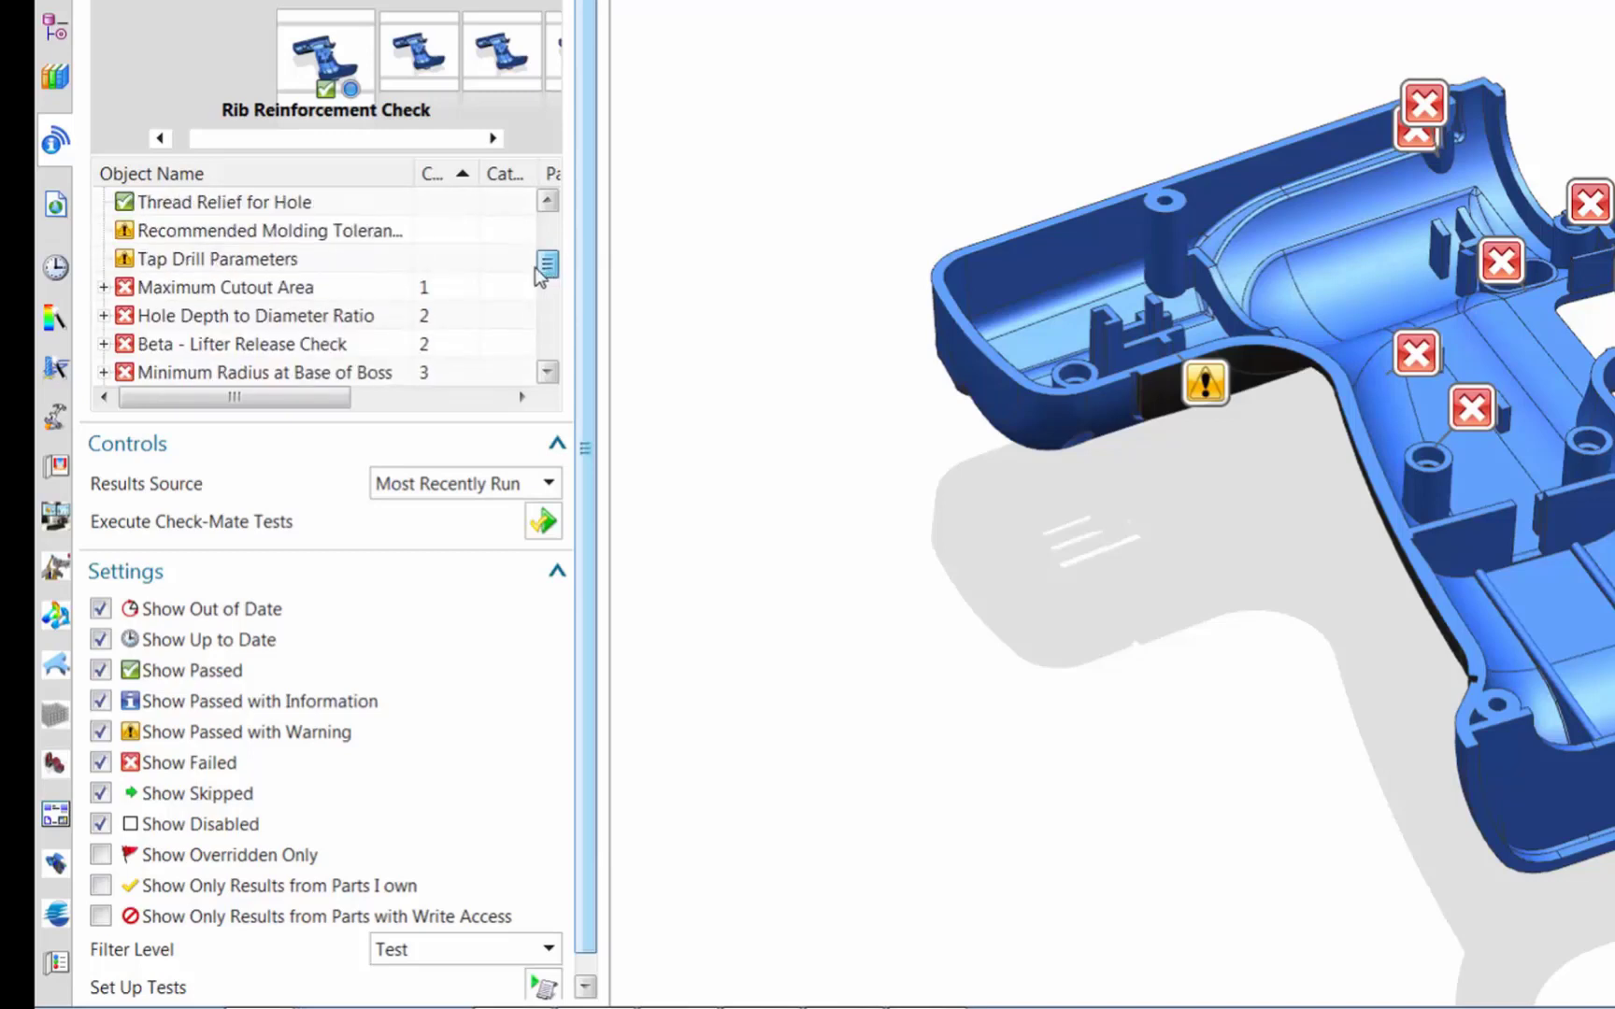
click(273, 374)
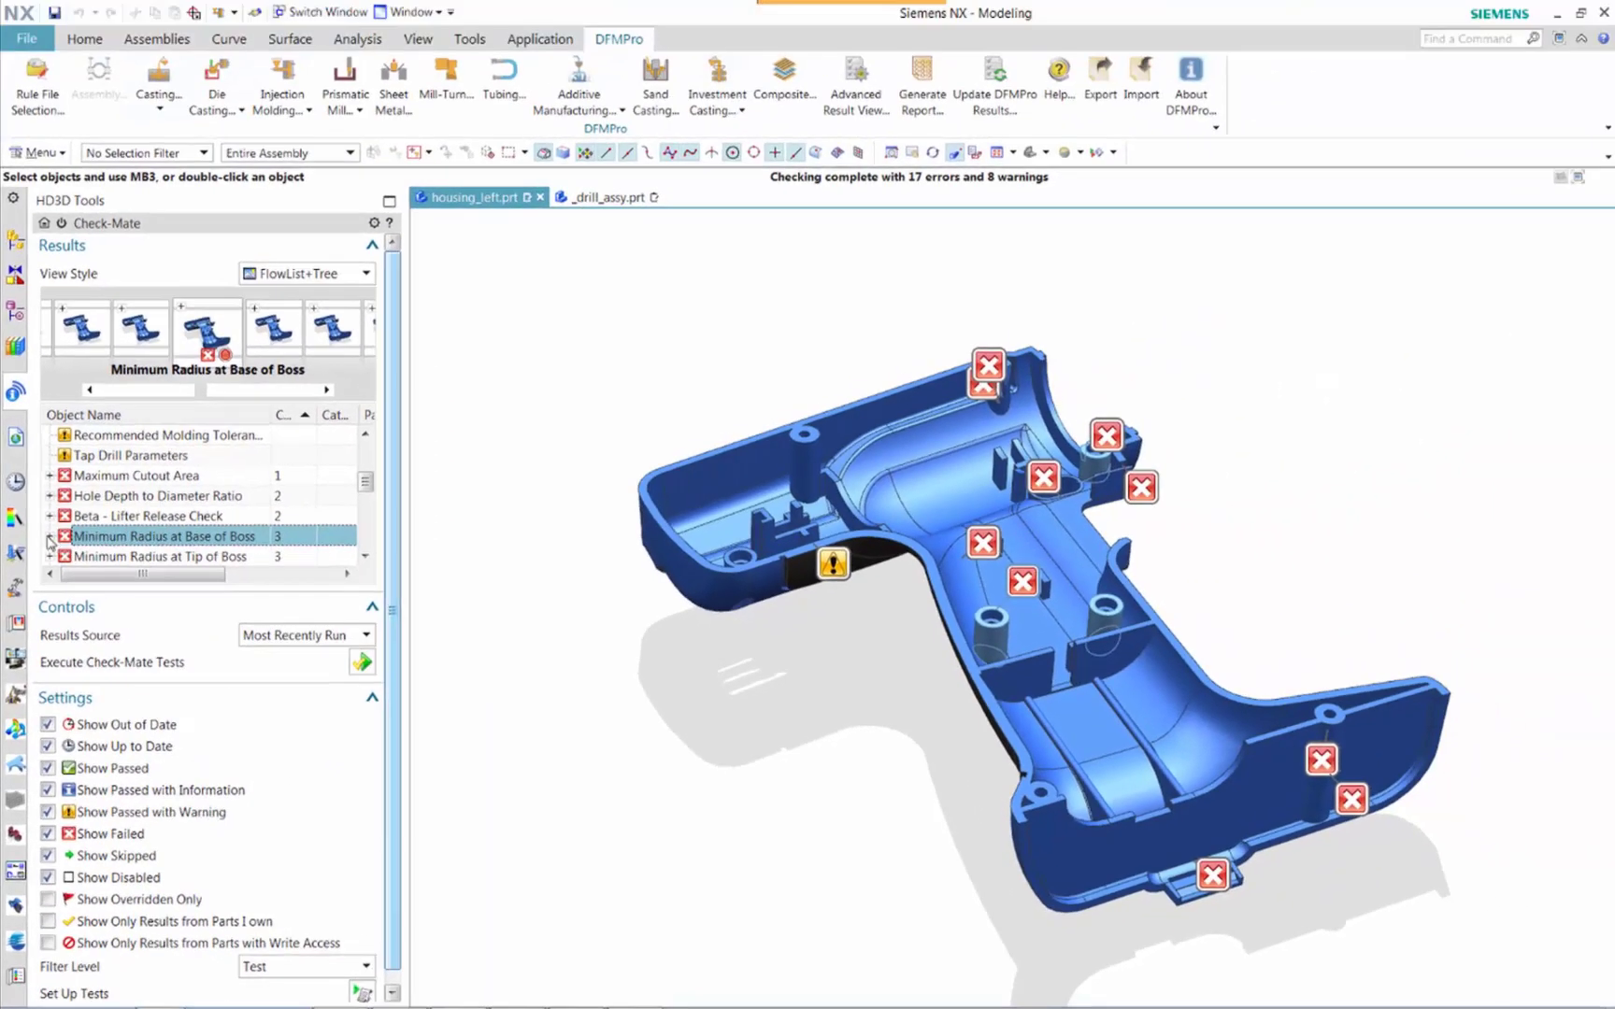
click(49, 537)
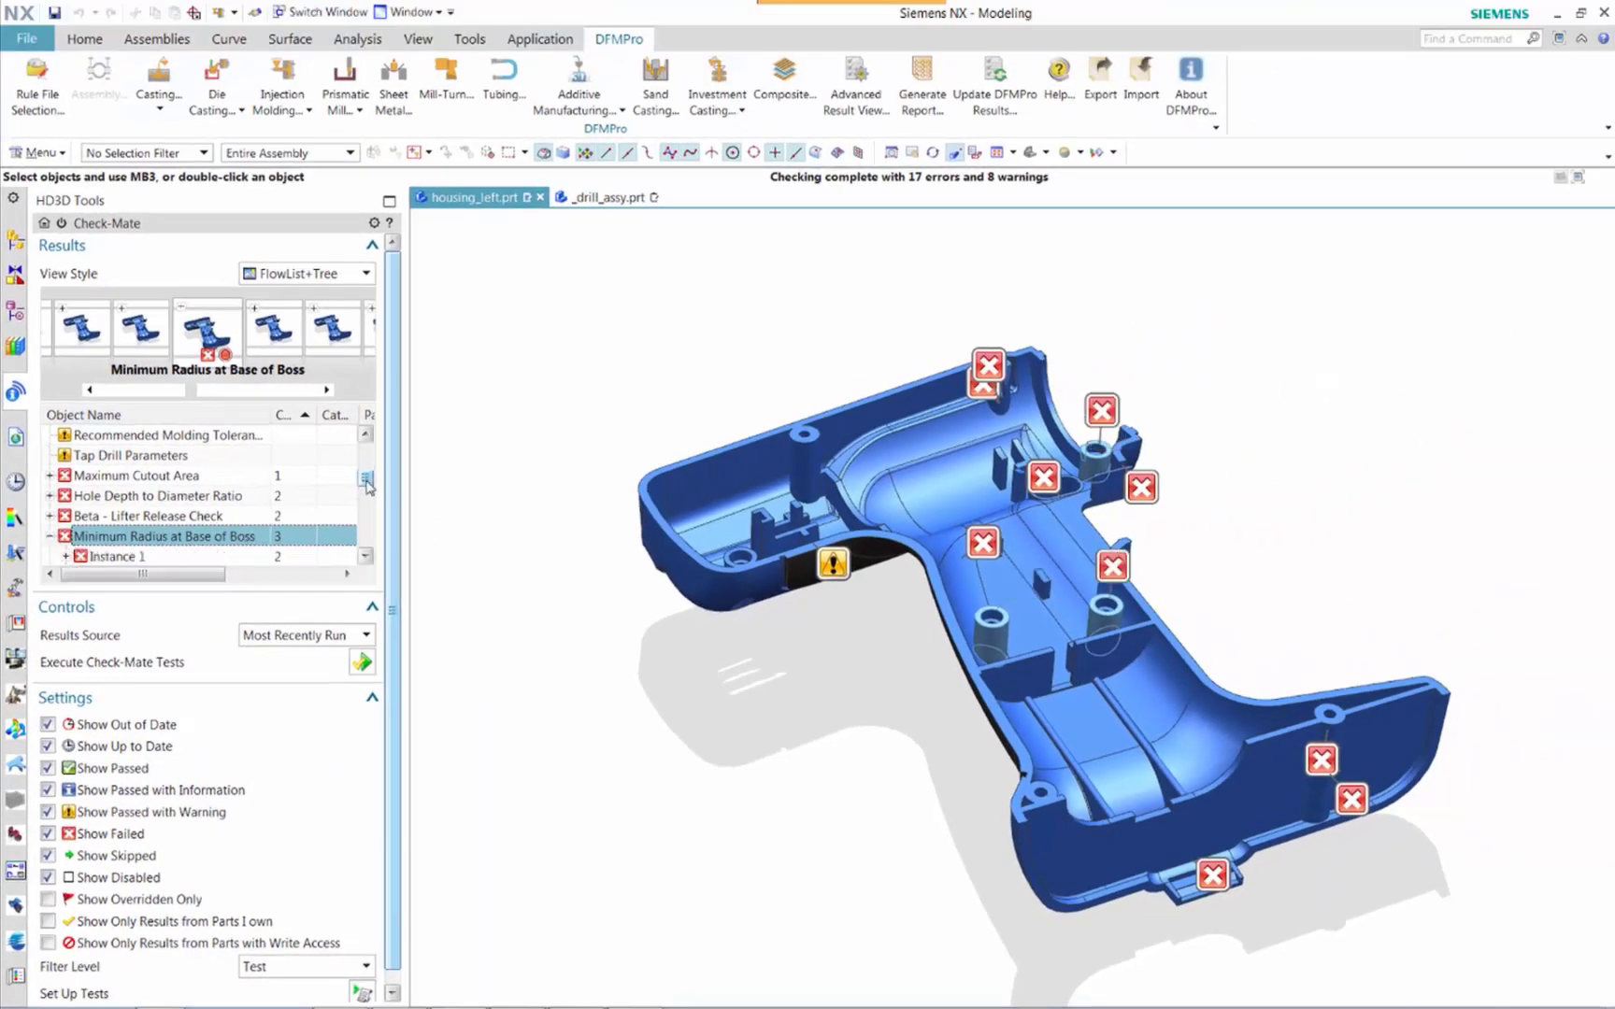
scroll(365, 479, down, 2)
click(125, 477)
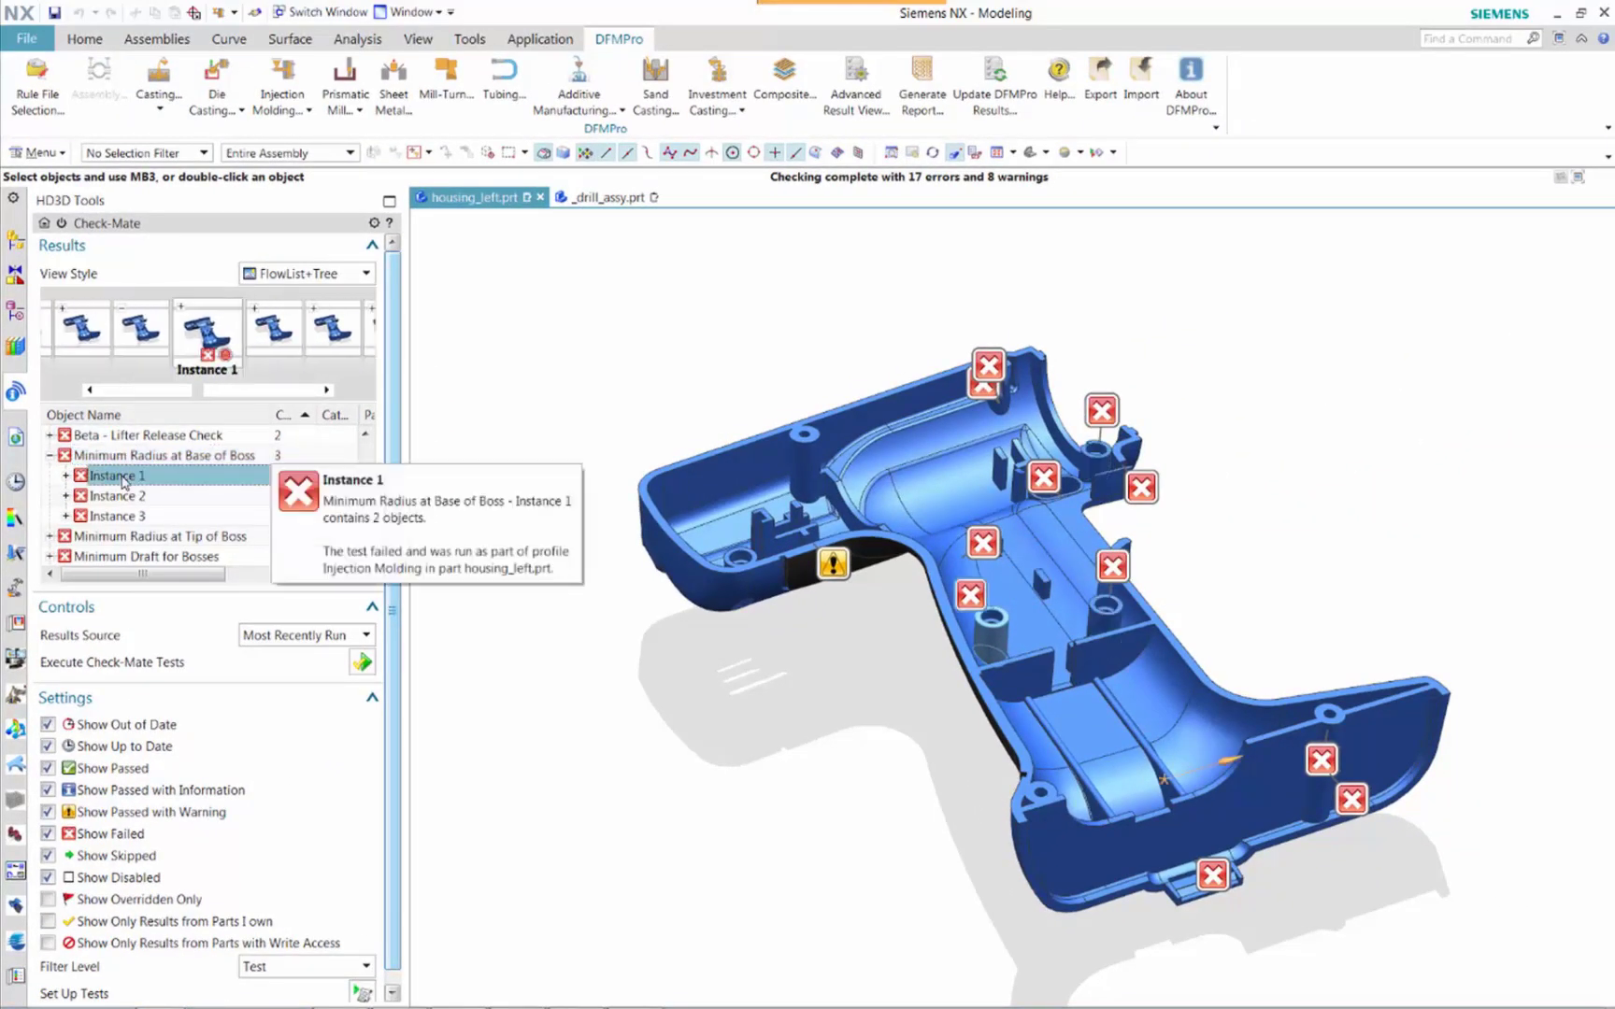
right_click(125, 482)
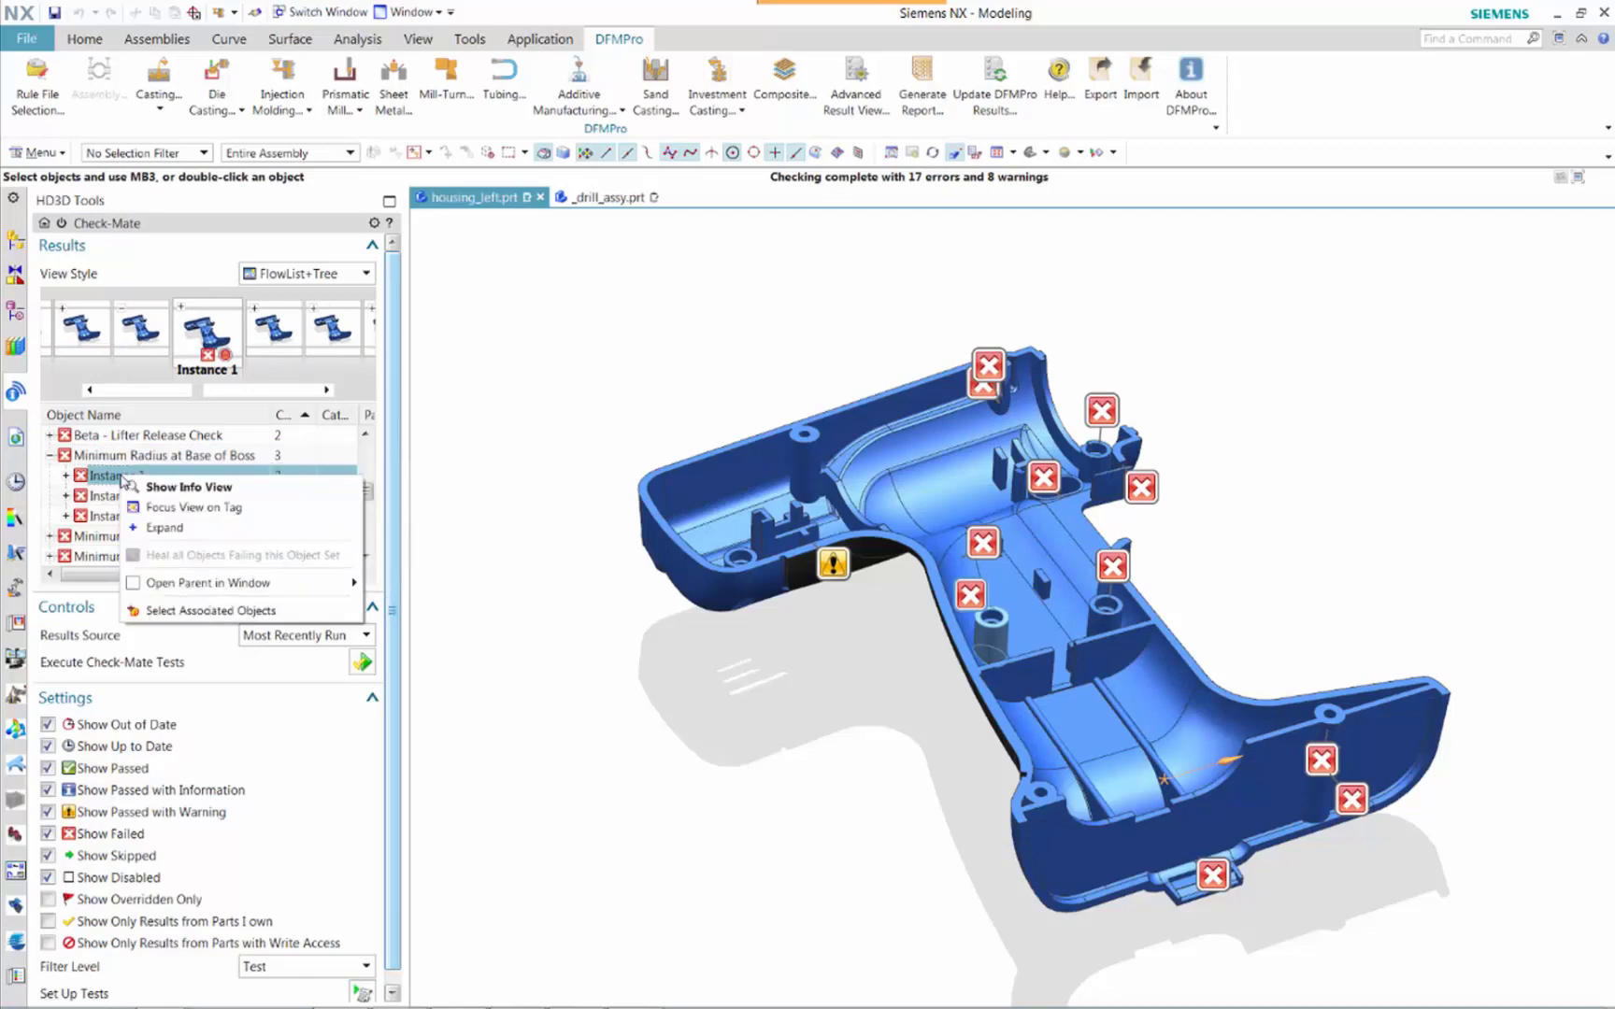
Show Instance 1's Info View with More Detail, step through Instances 2 and 3, then close it.
click(154, 487)
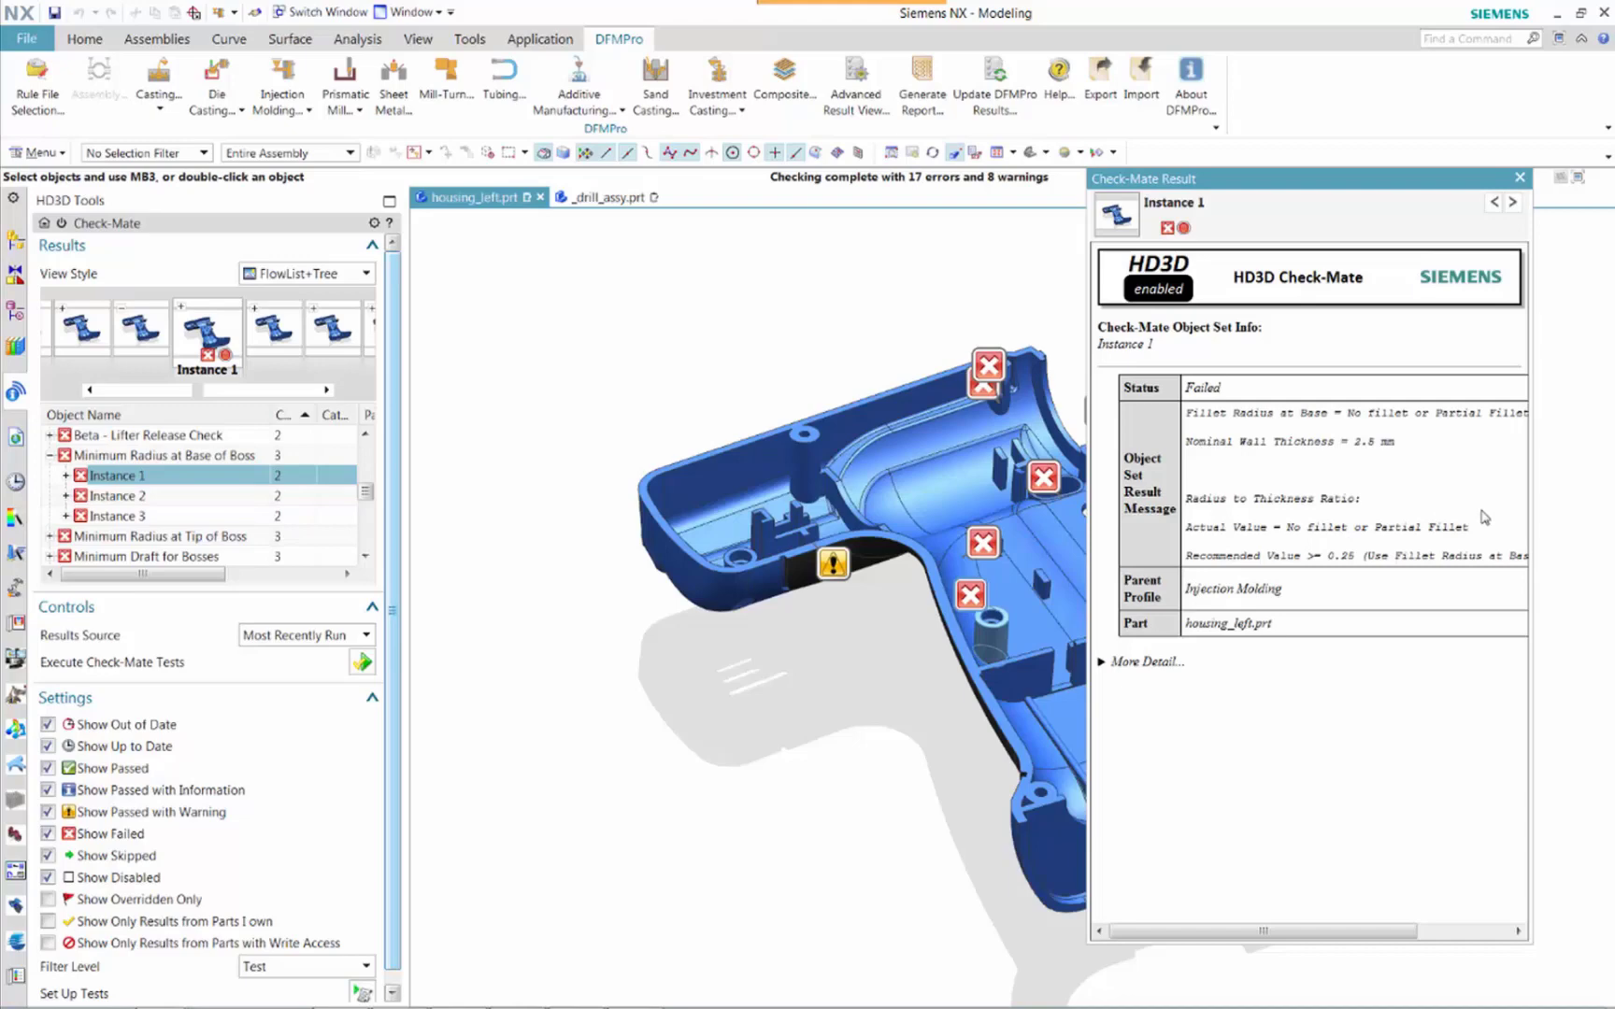
click(1103, 662)
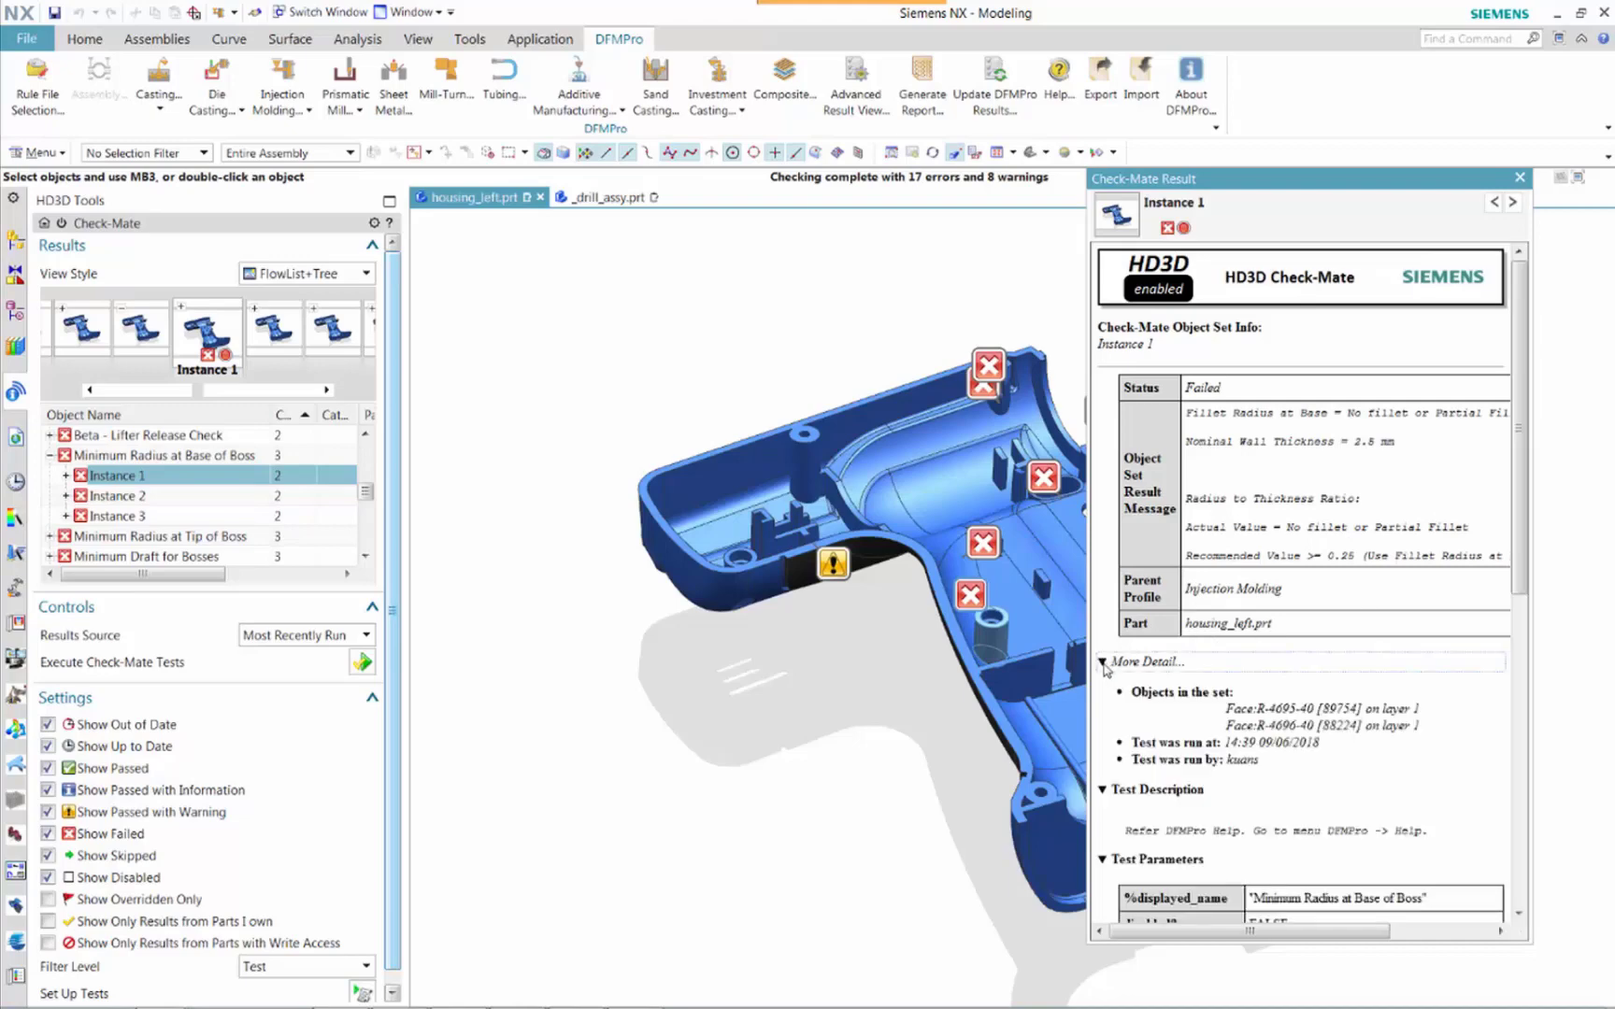
drag(1522, 582, 1543, 385)
click(1514, 202)
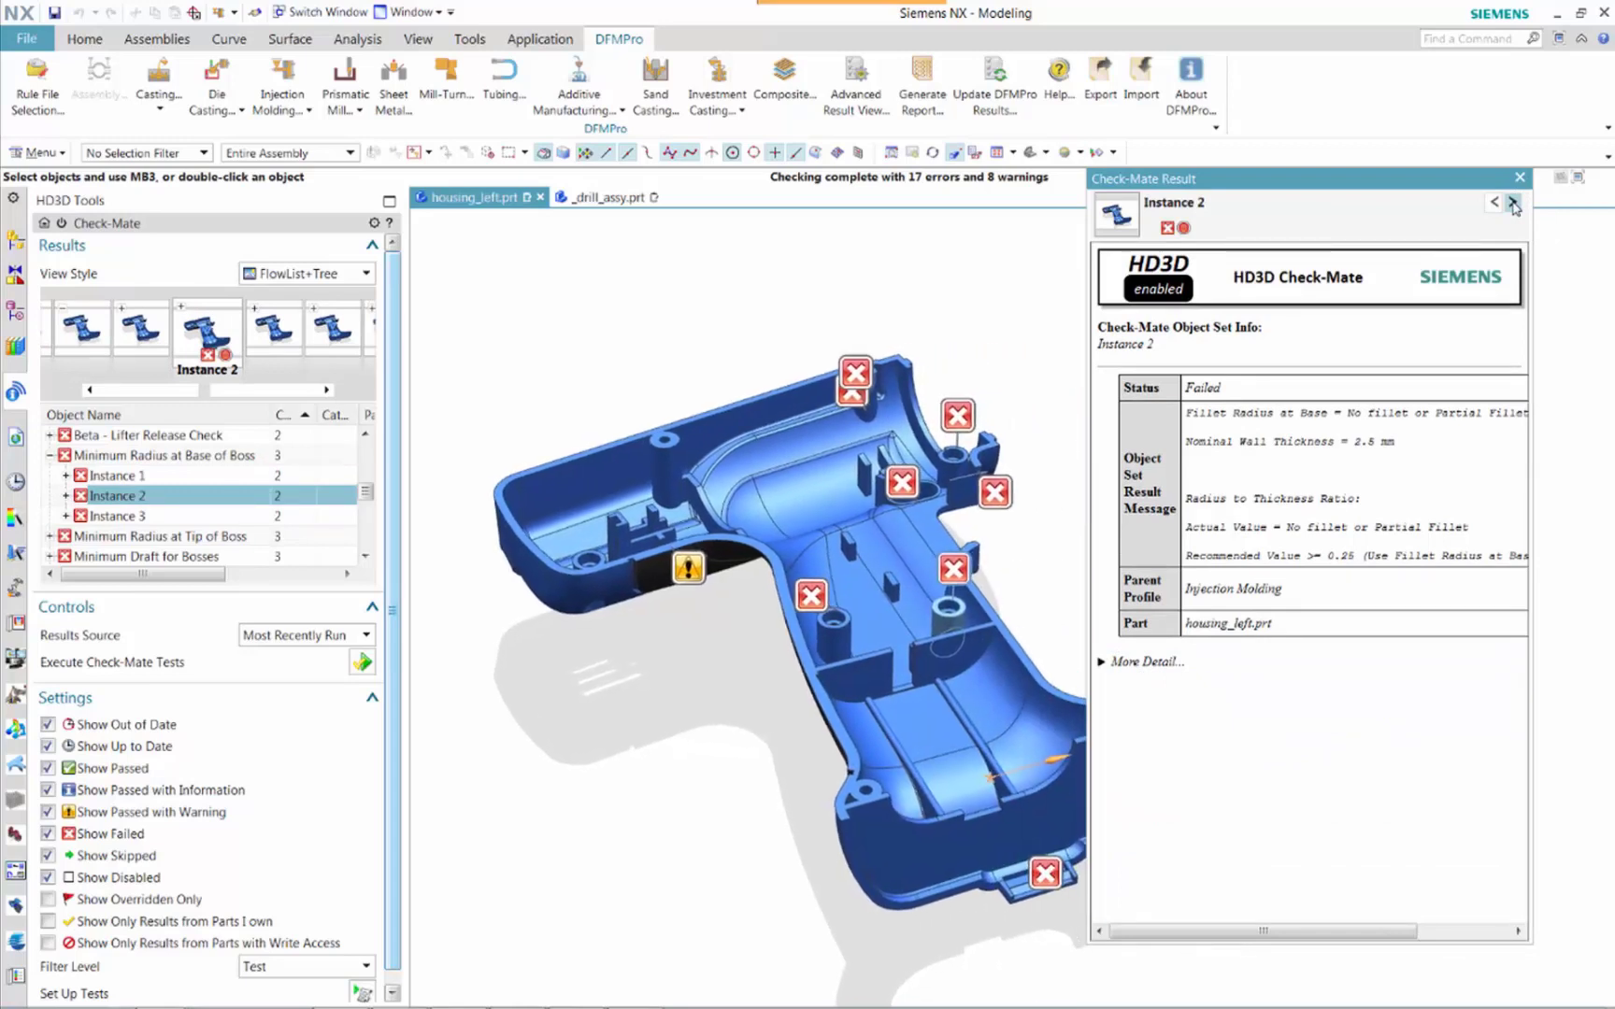
click(1512, 202)
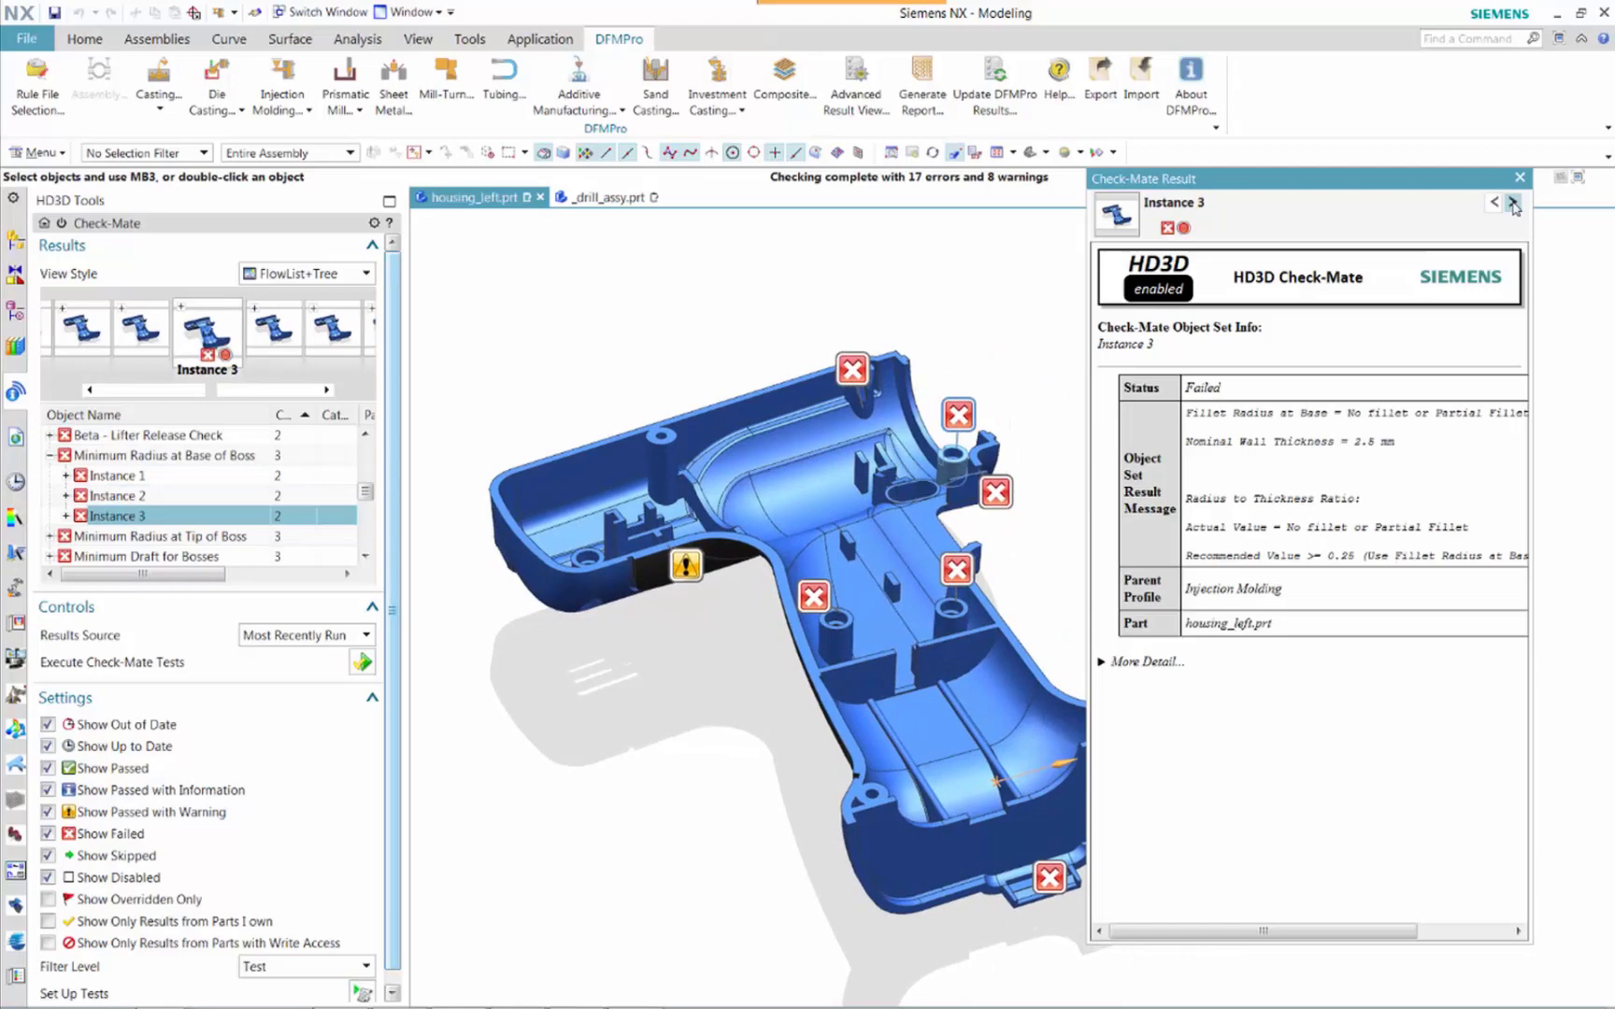
click(1520, 177)
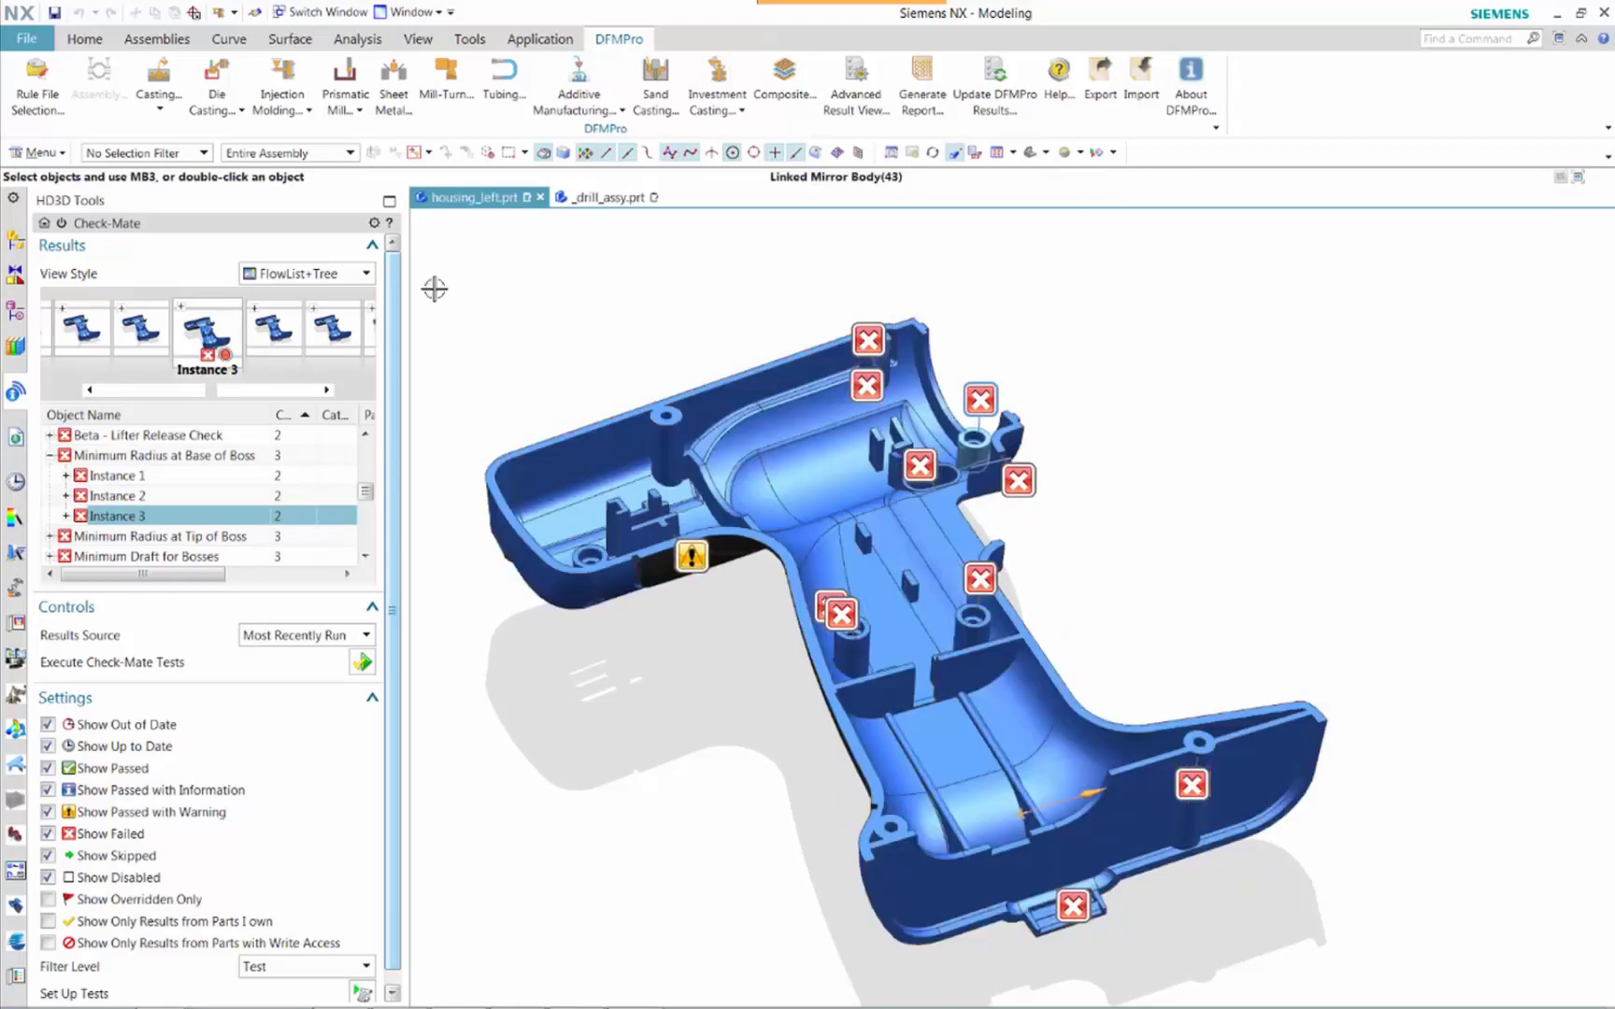
From HD3D Tools, open the DFMPro results and zoom to Minimum Radius at Base of Boss Instance 1.
click(63, 224)
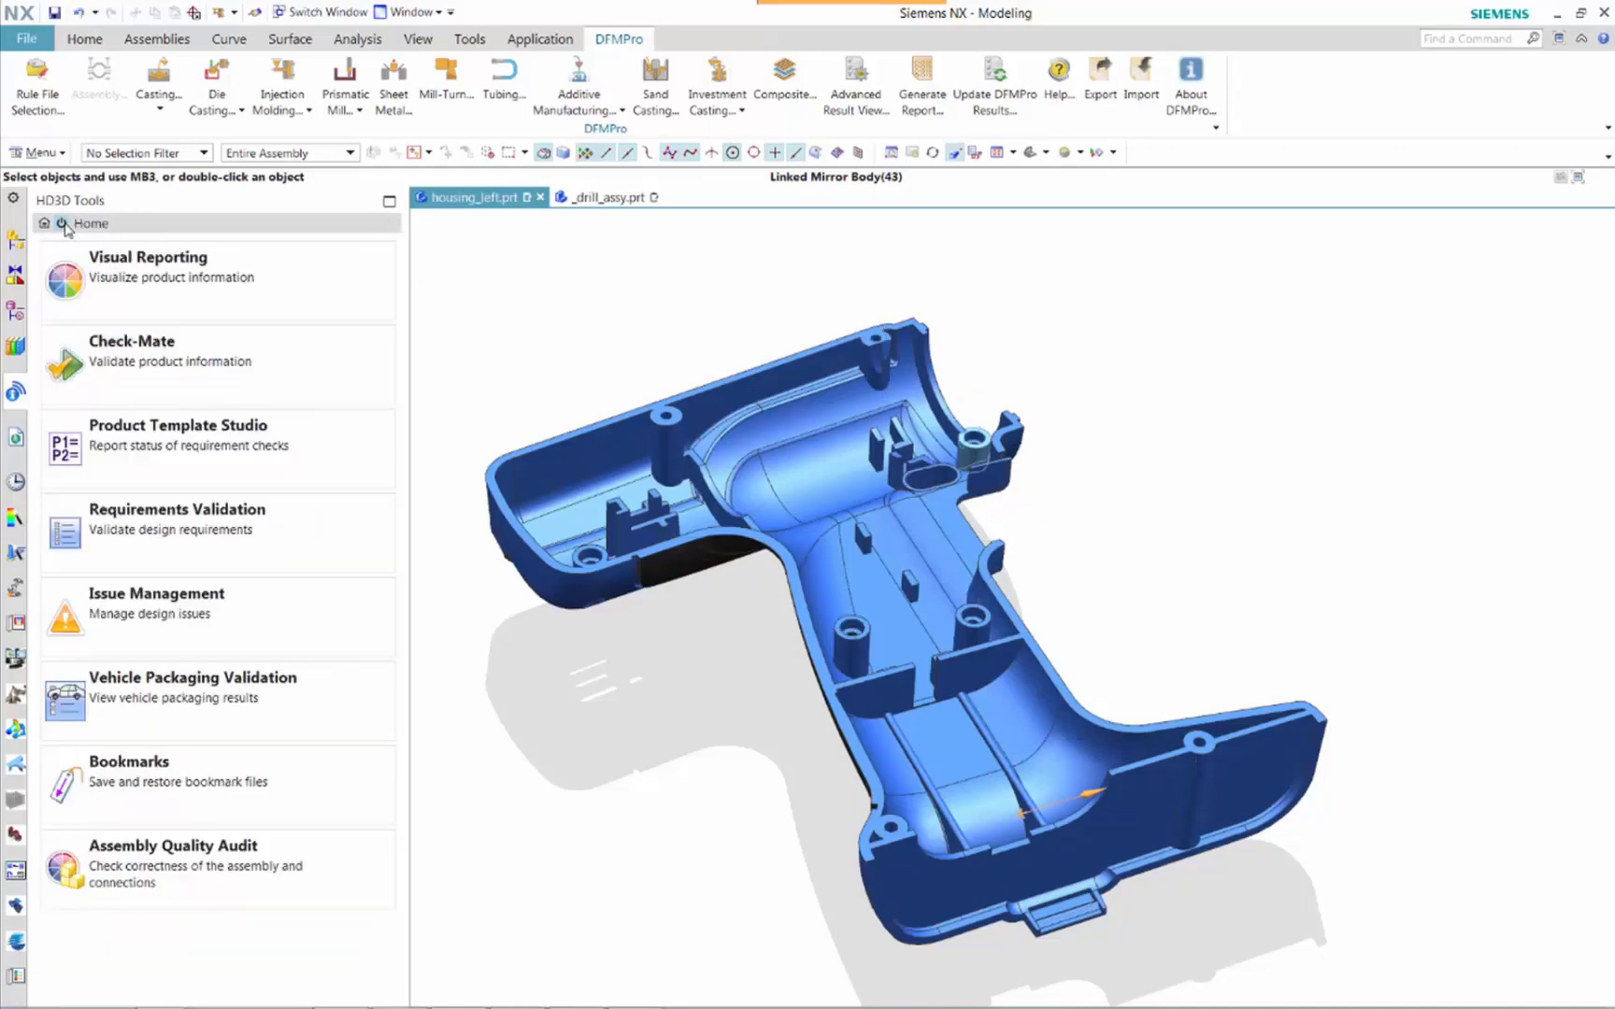
click(855, 88)
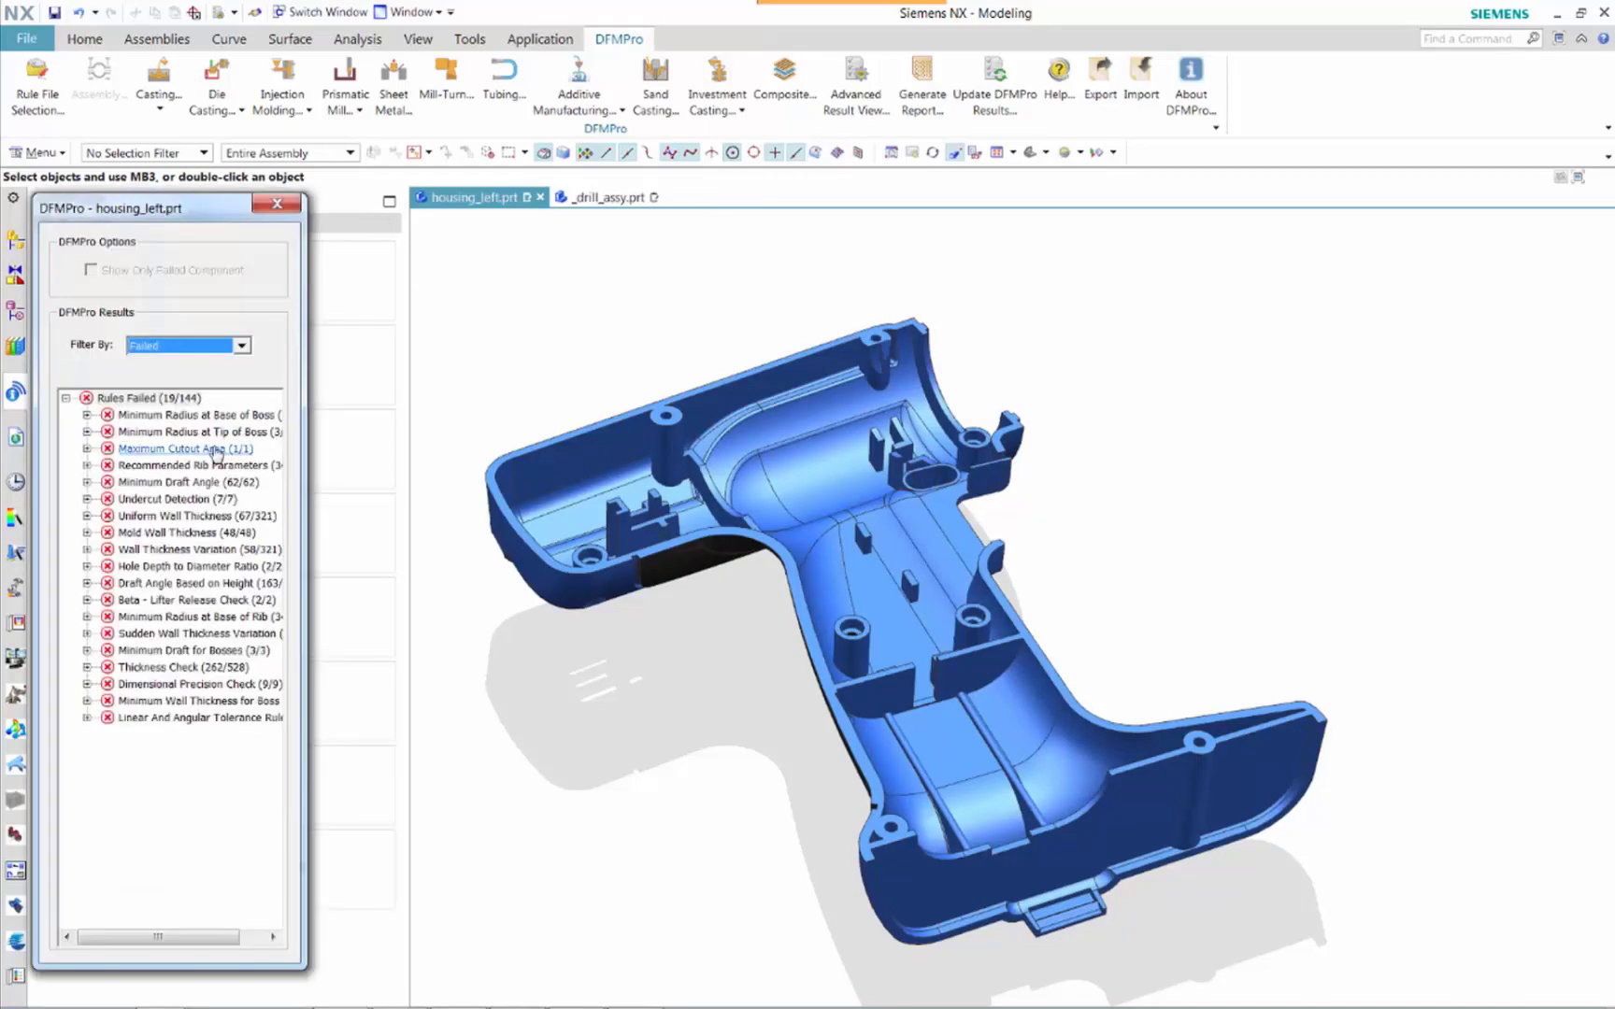
click(217, 414)
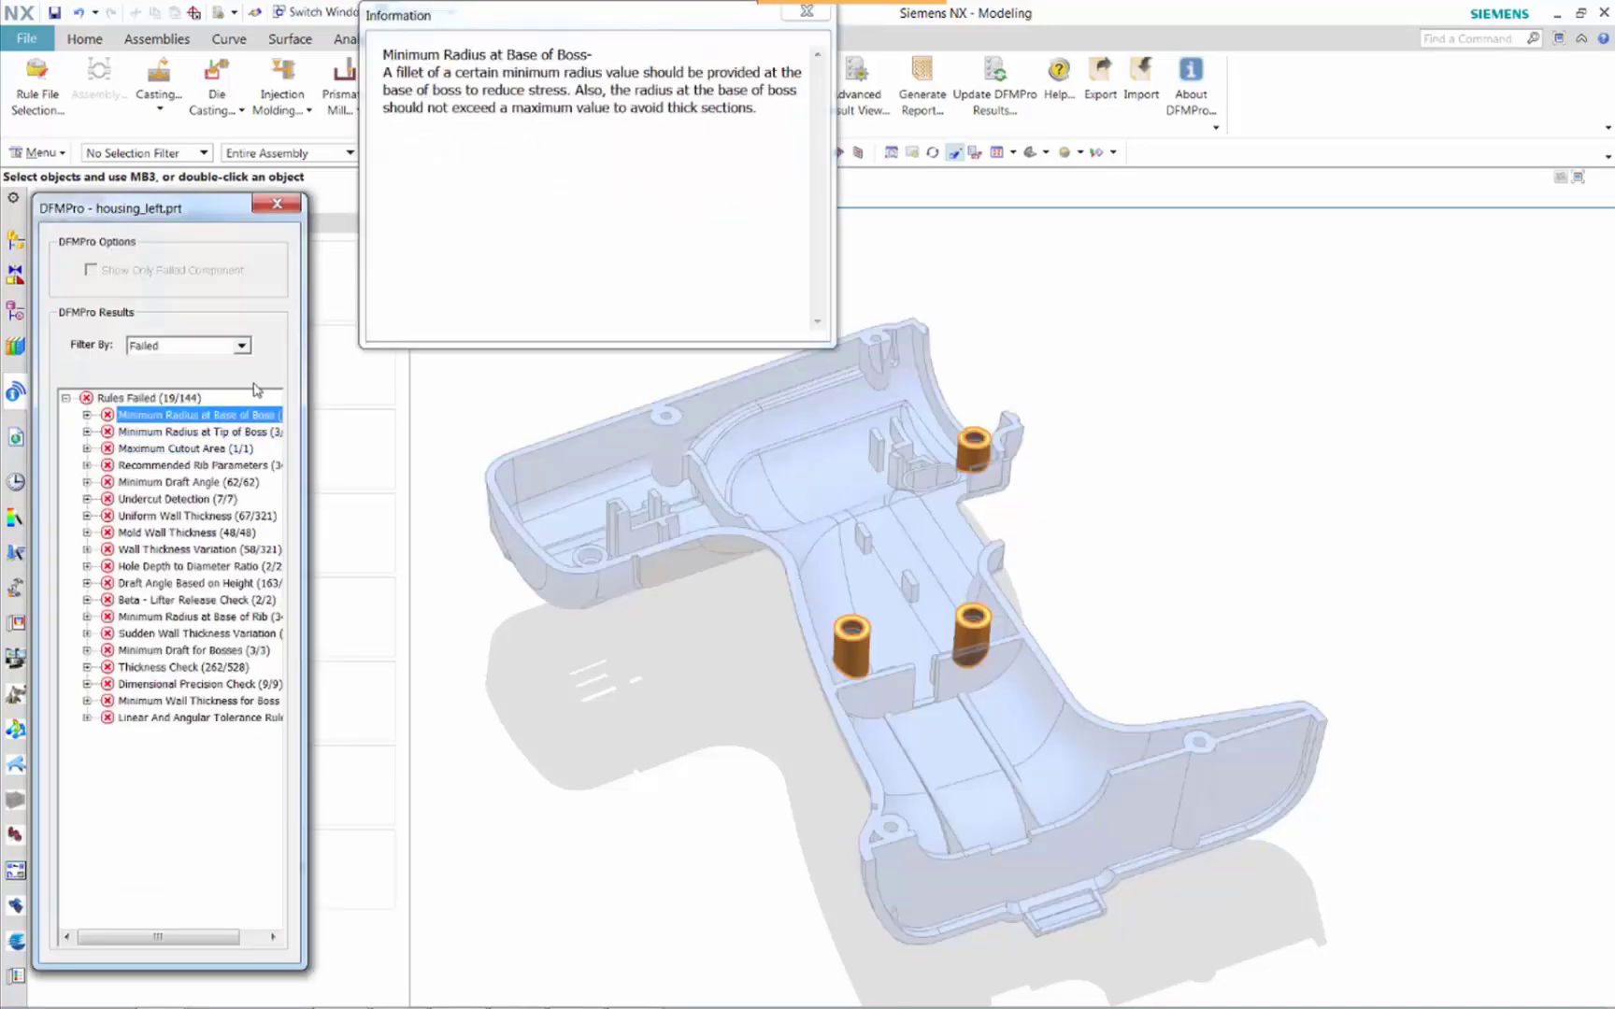
click(87, 417)
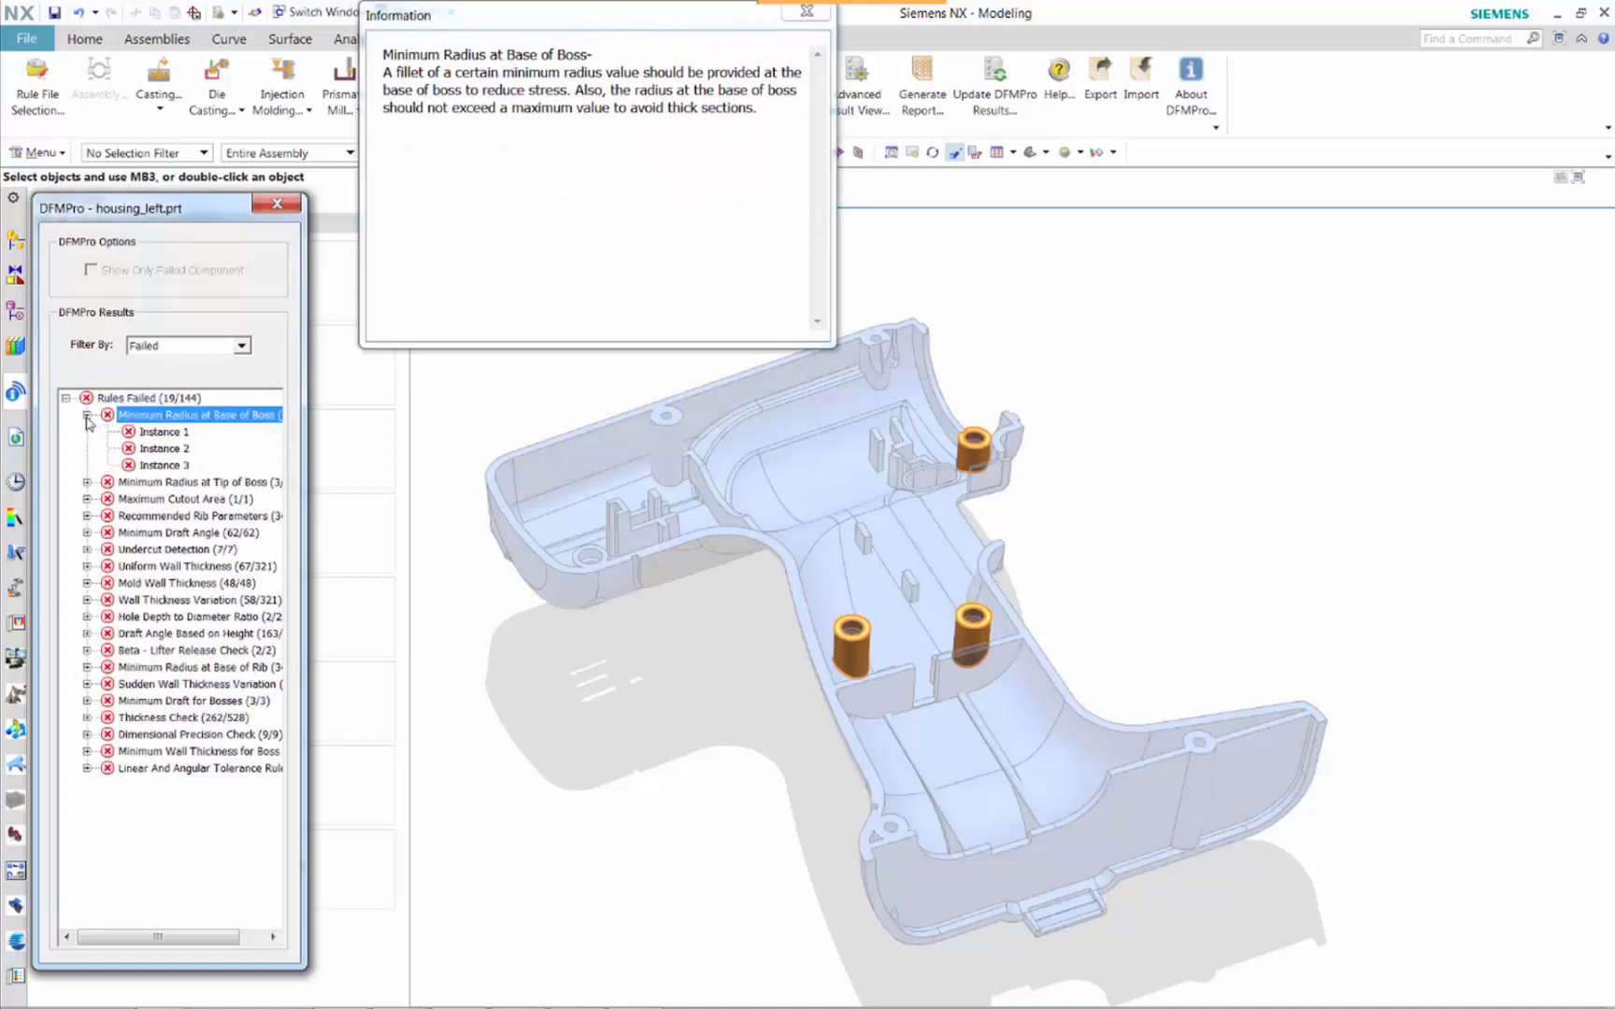
click(161, 432)
right_click(158, 436)
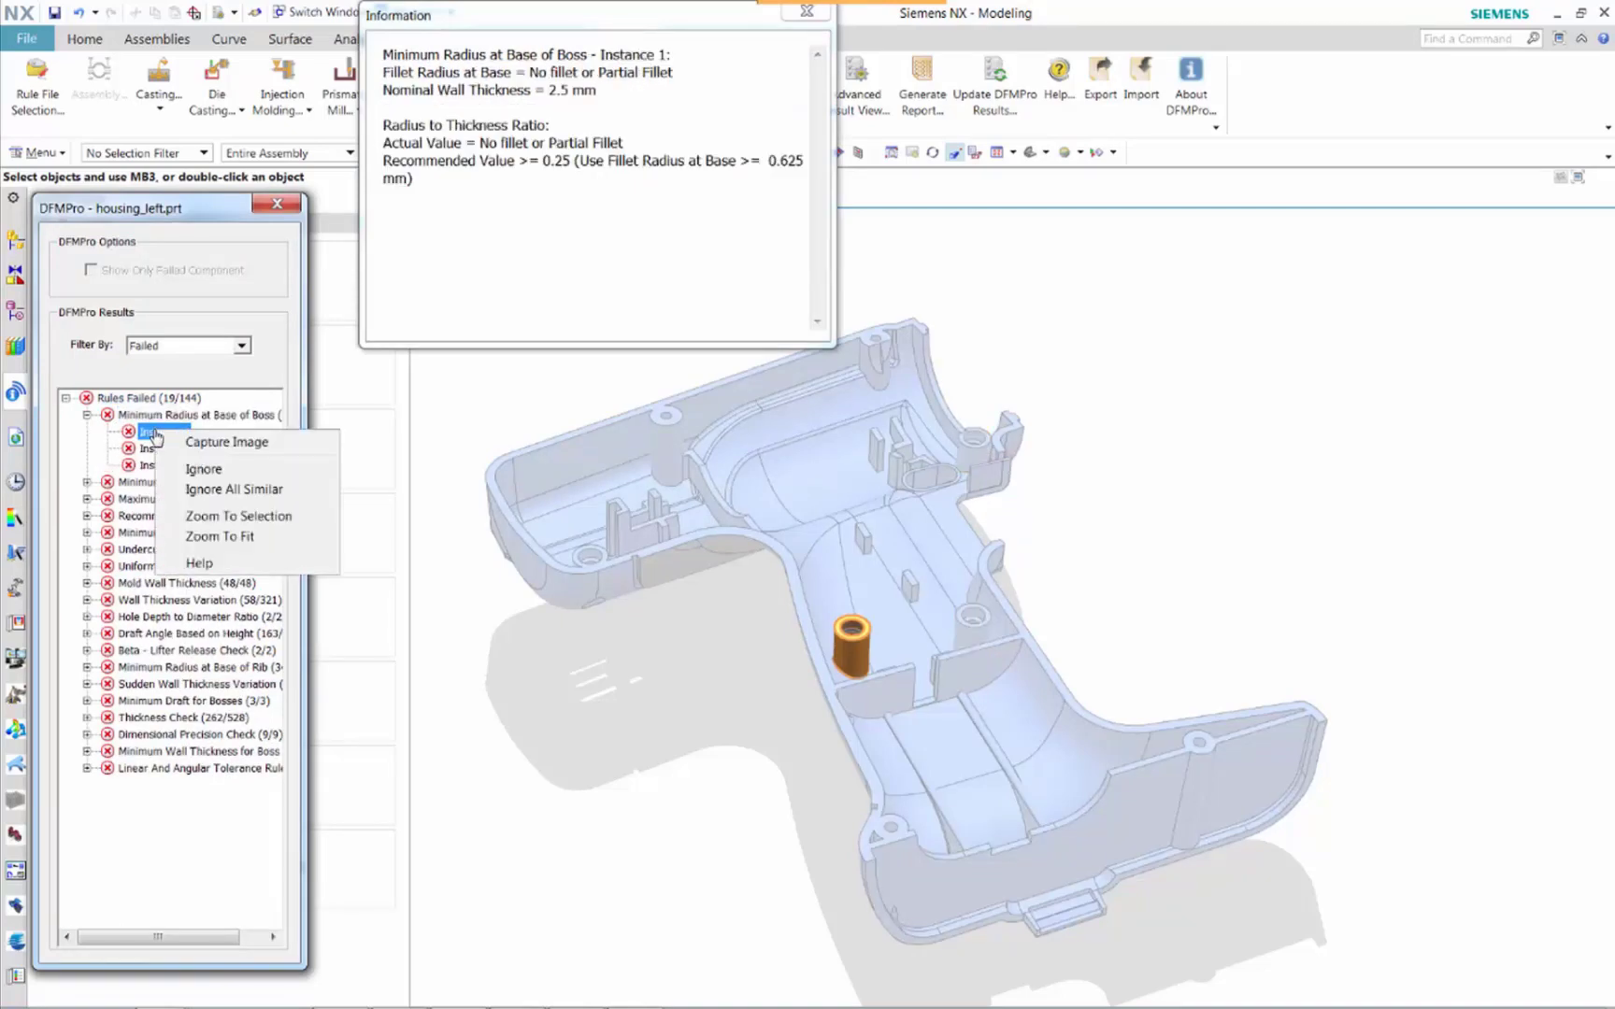
click(201, 516)
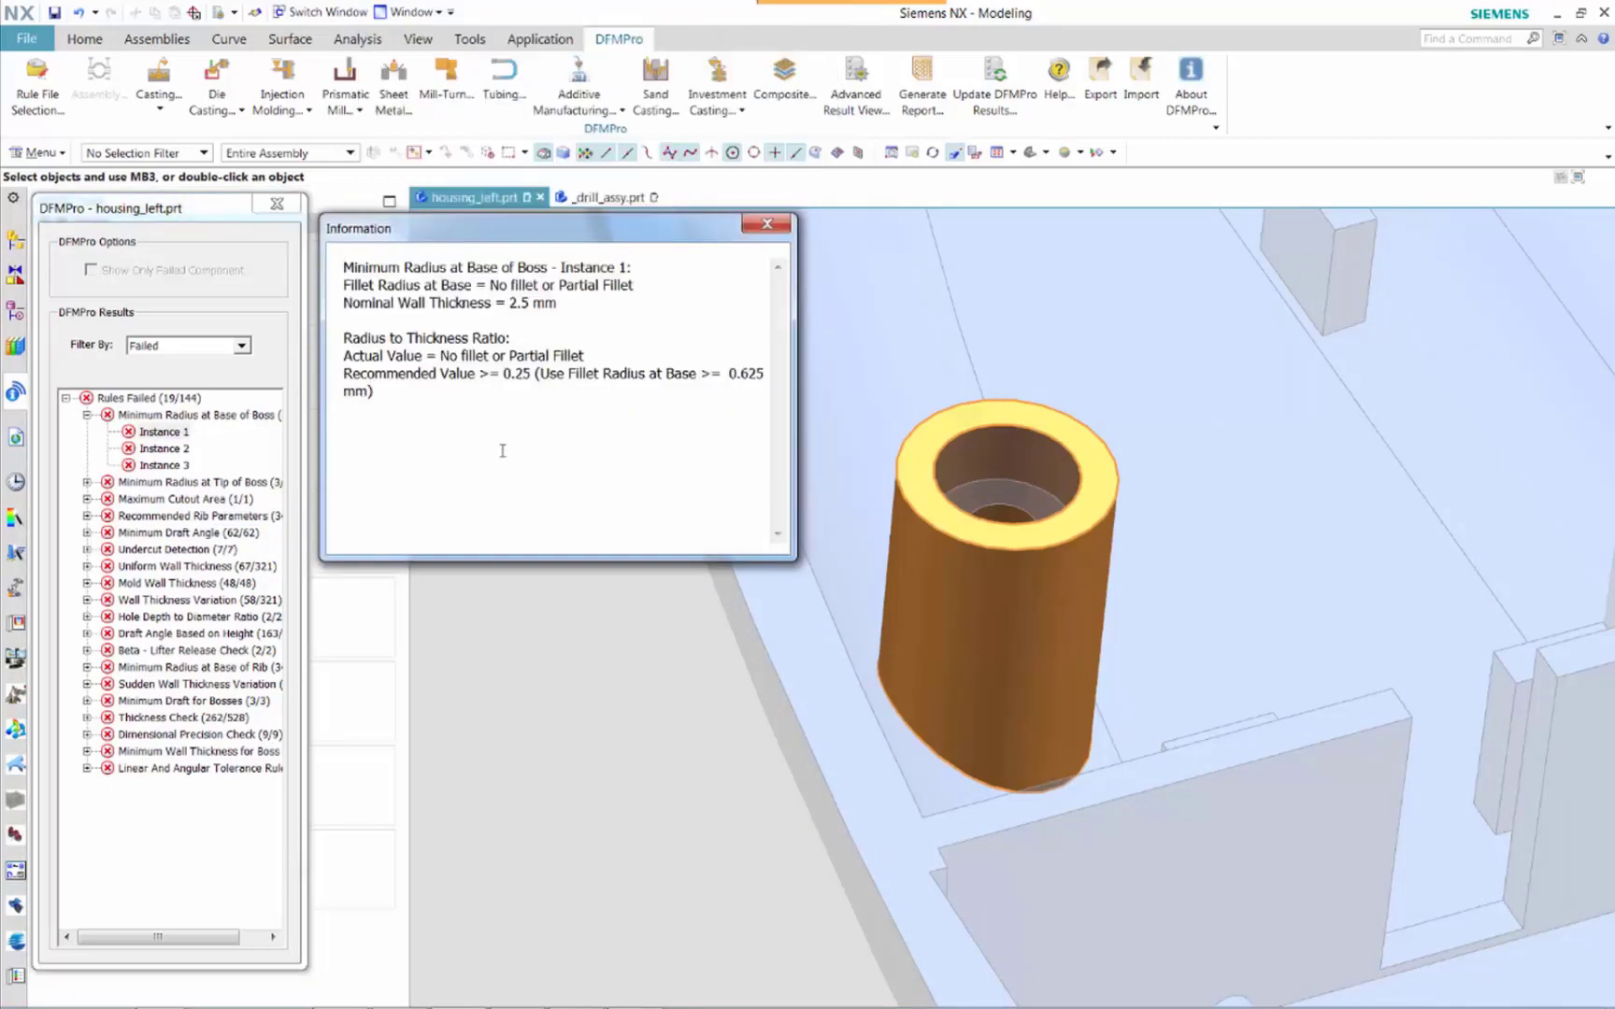
Capture an image of Instance 1 and attach the pasted Design Group review comment.
right_click(166, 434)
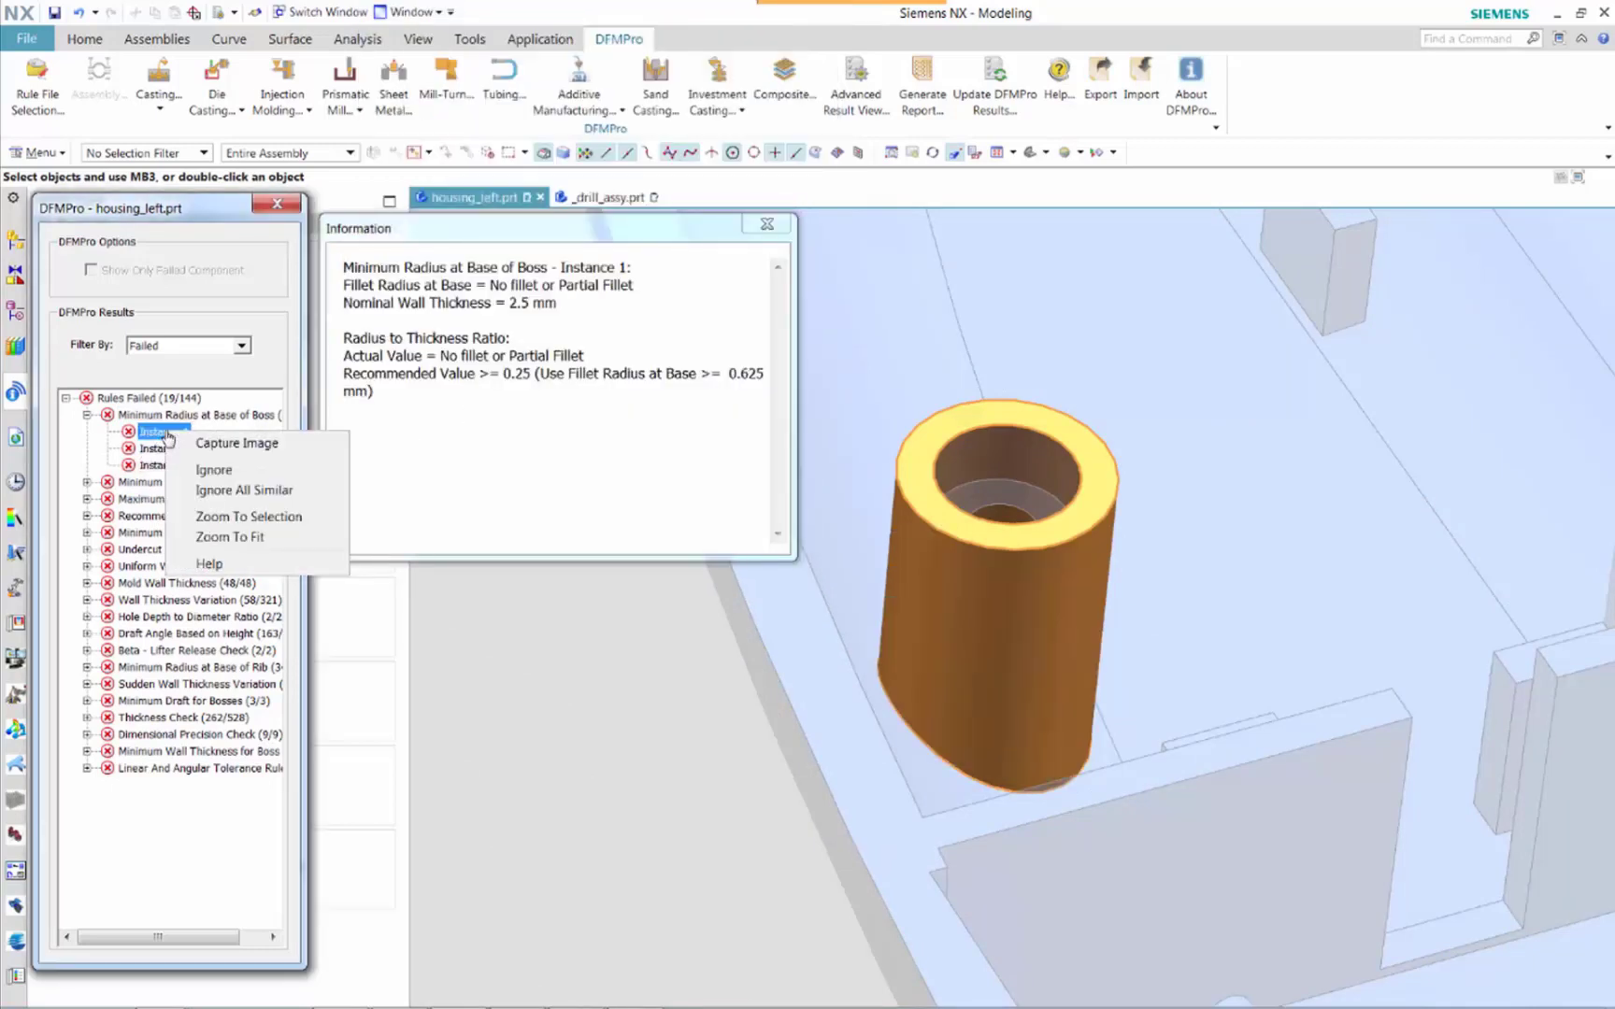
click(236, 443)
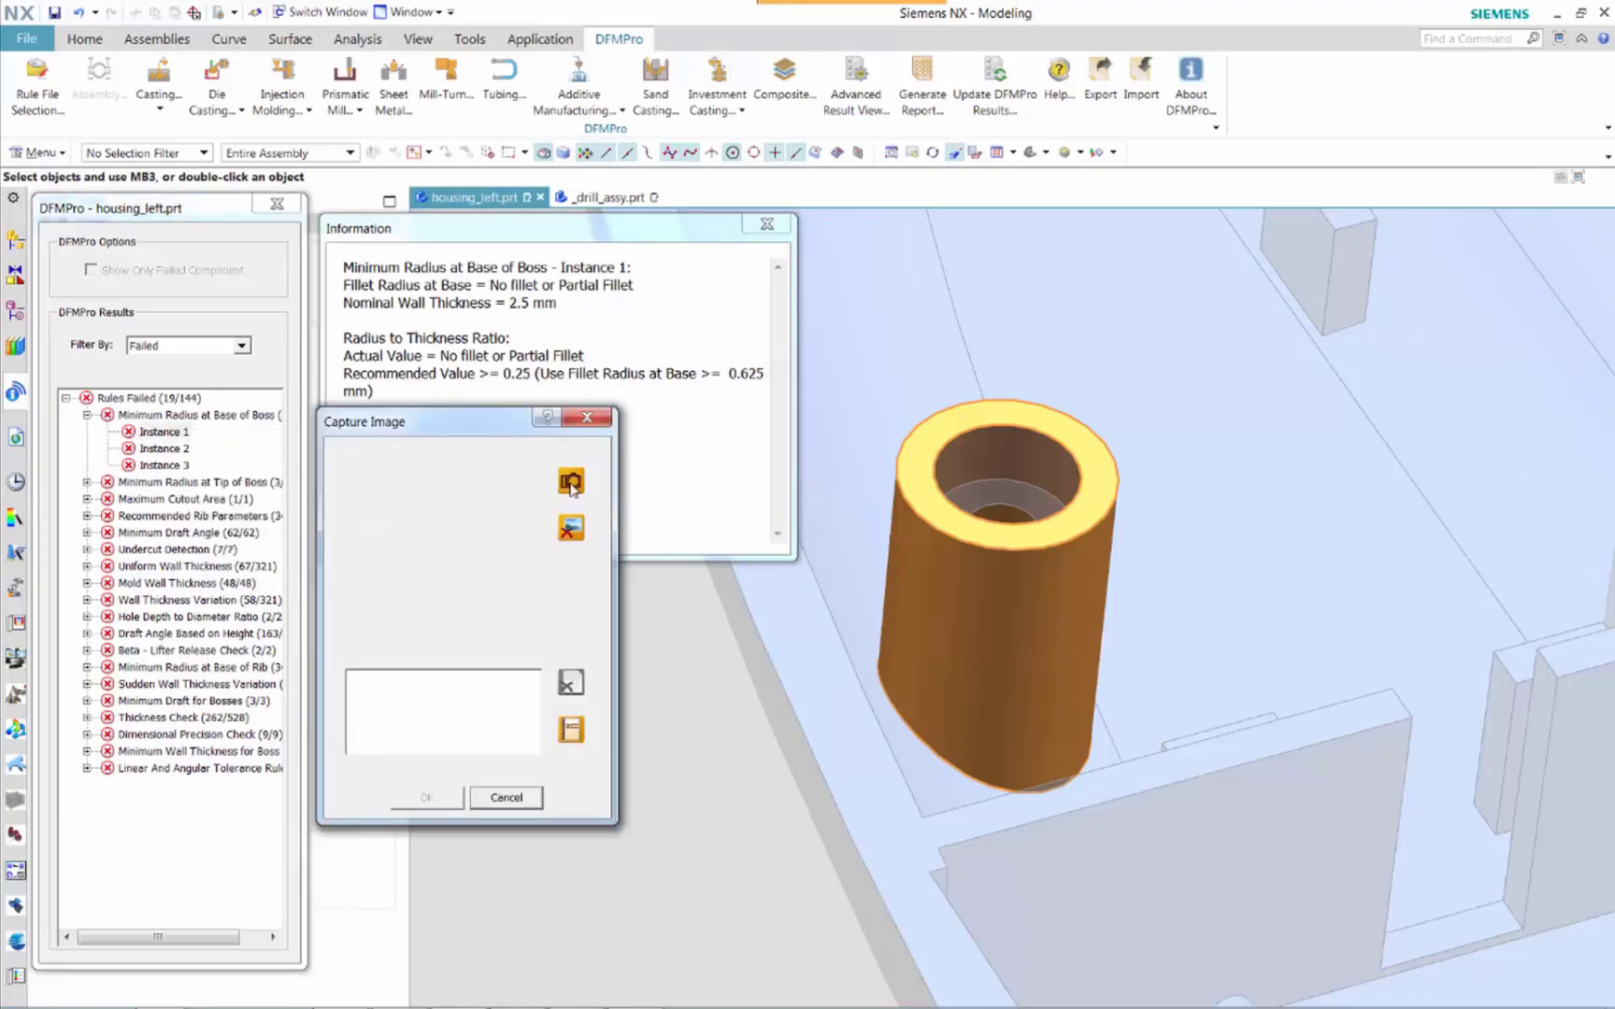
click(571, 482)
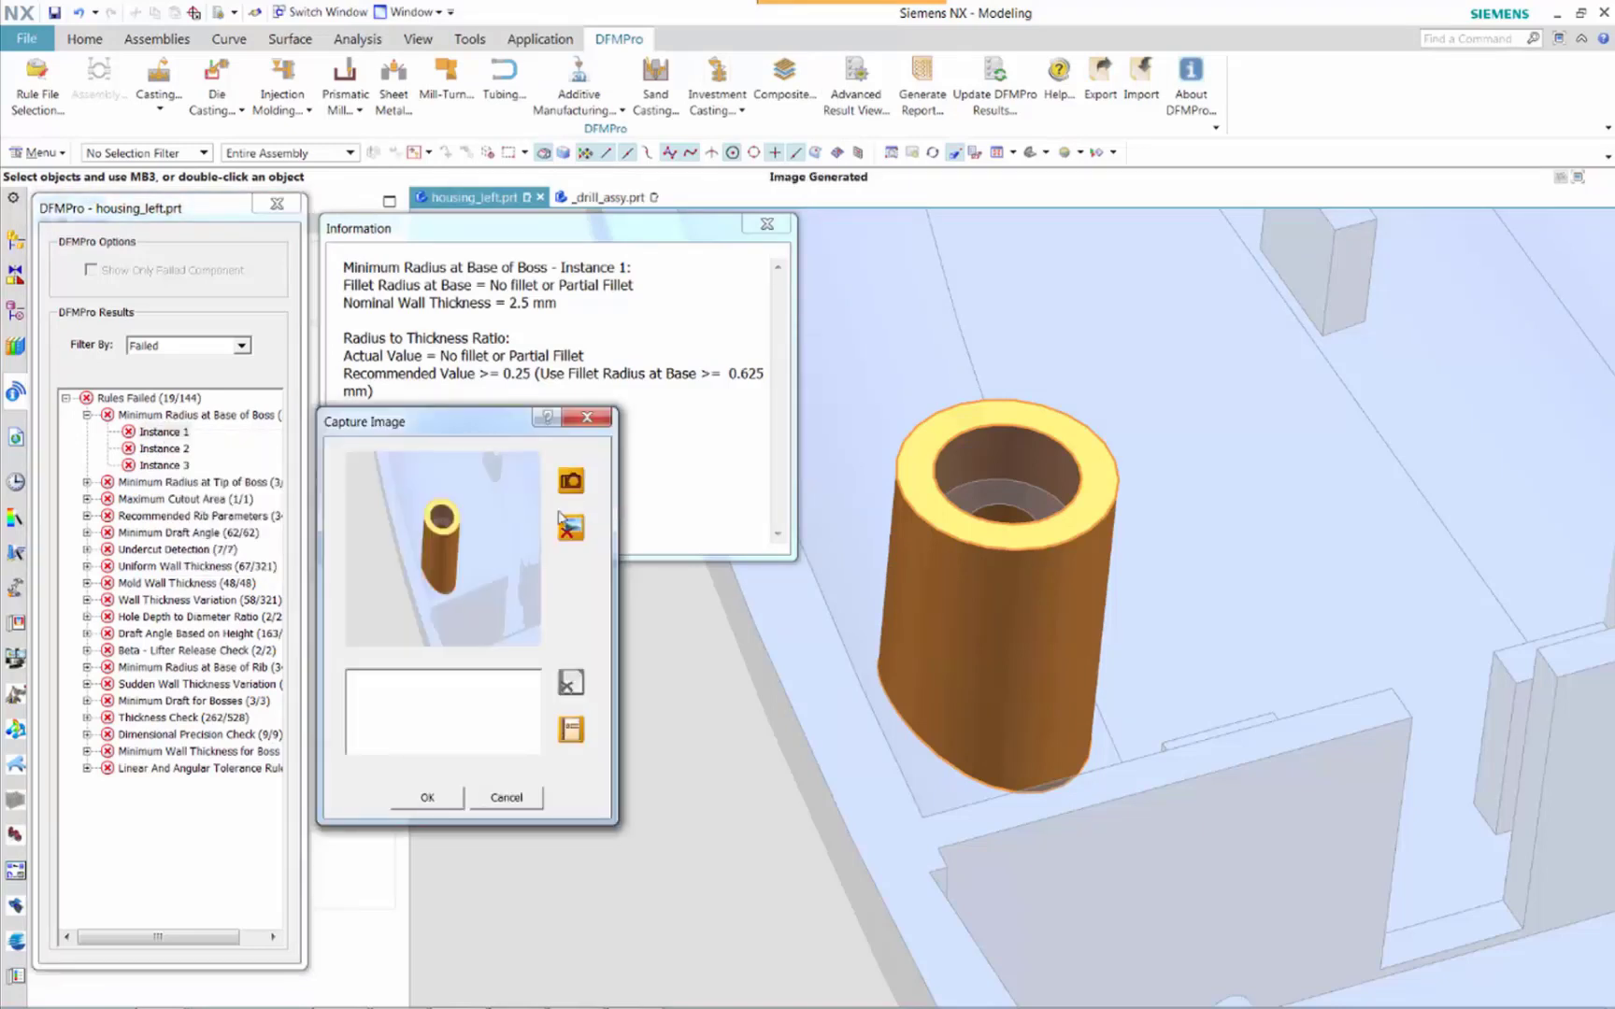
click(374, 697)
text(Design Group, please review these design feature to meet mfg requirement)
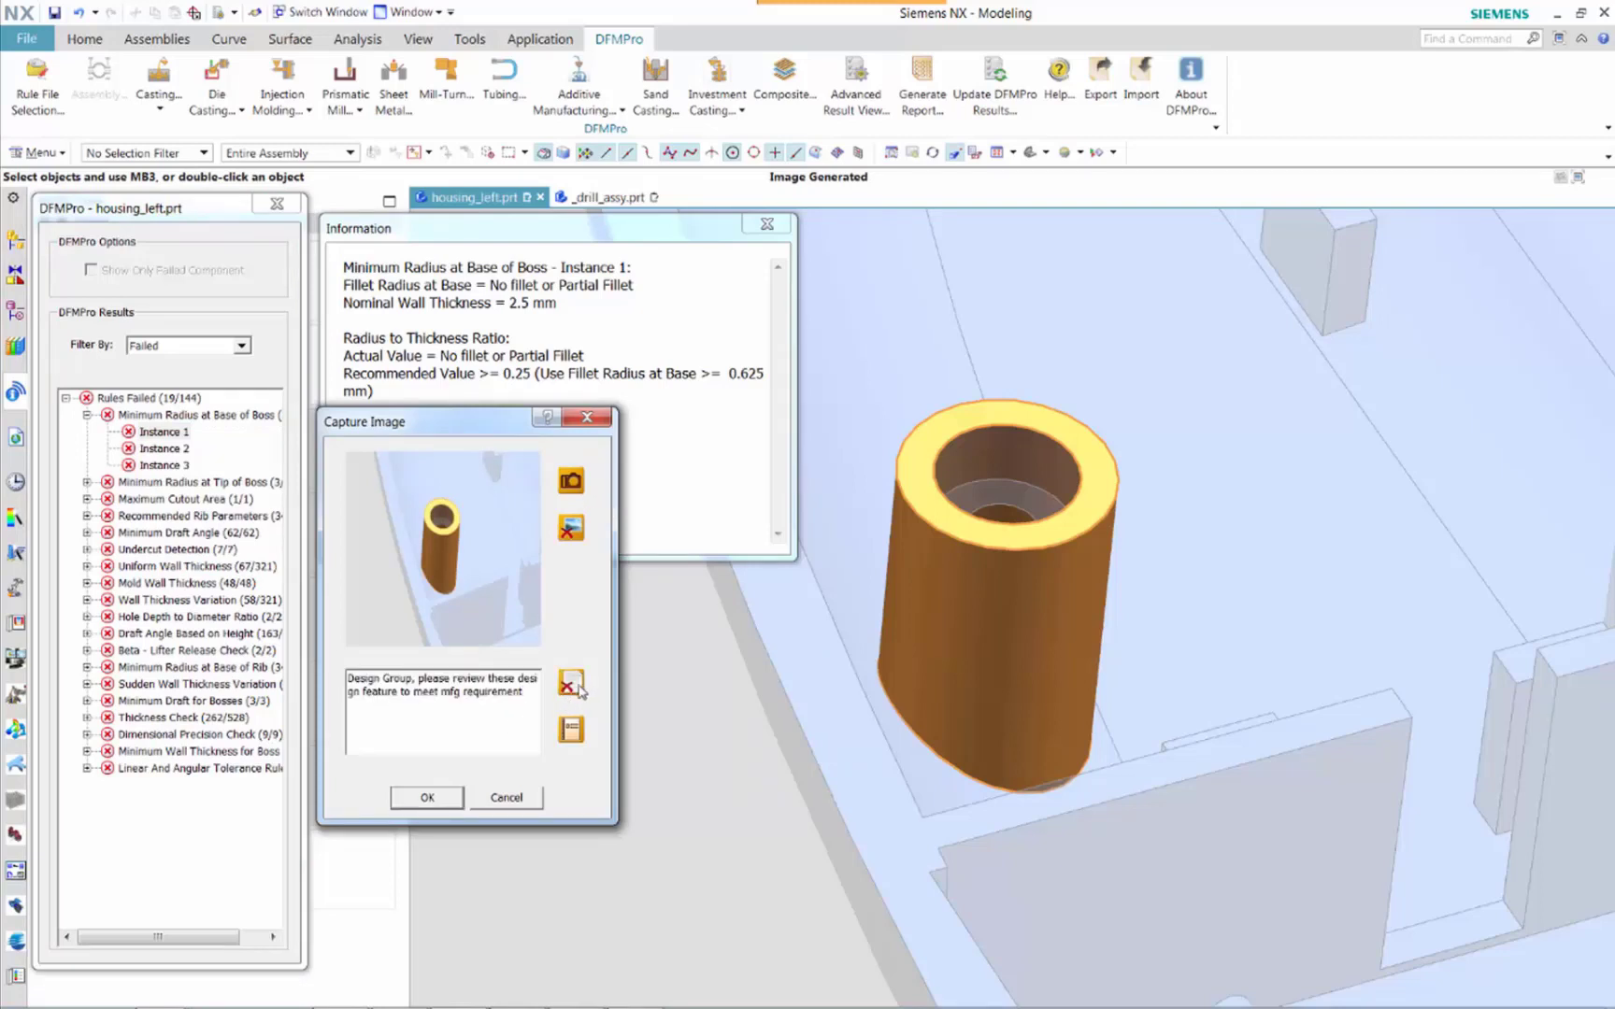
click(427, 797)
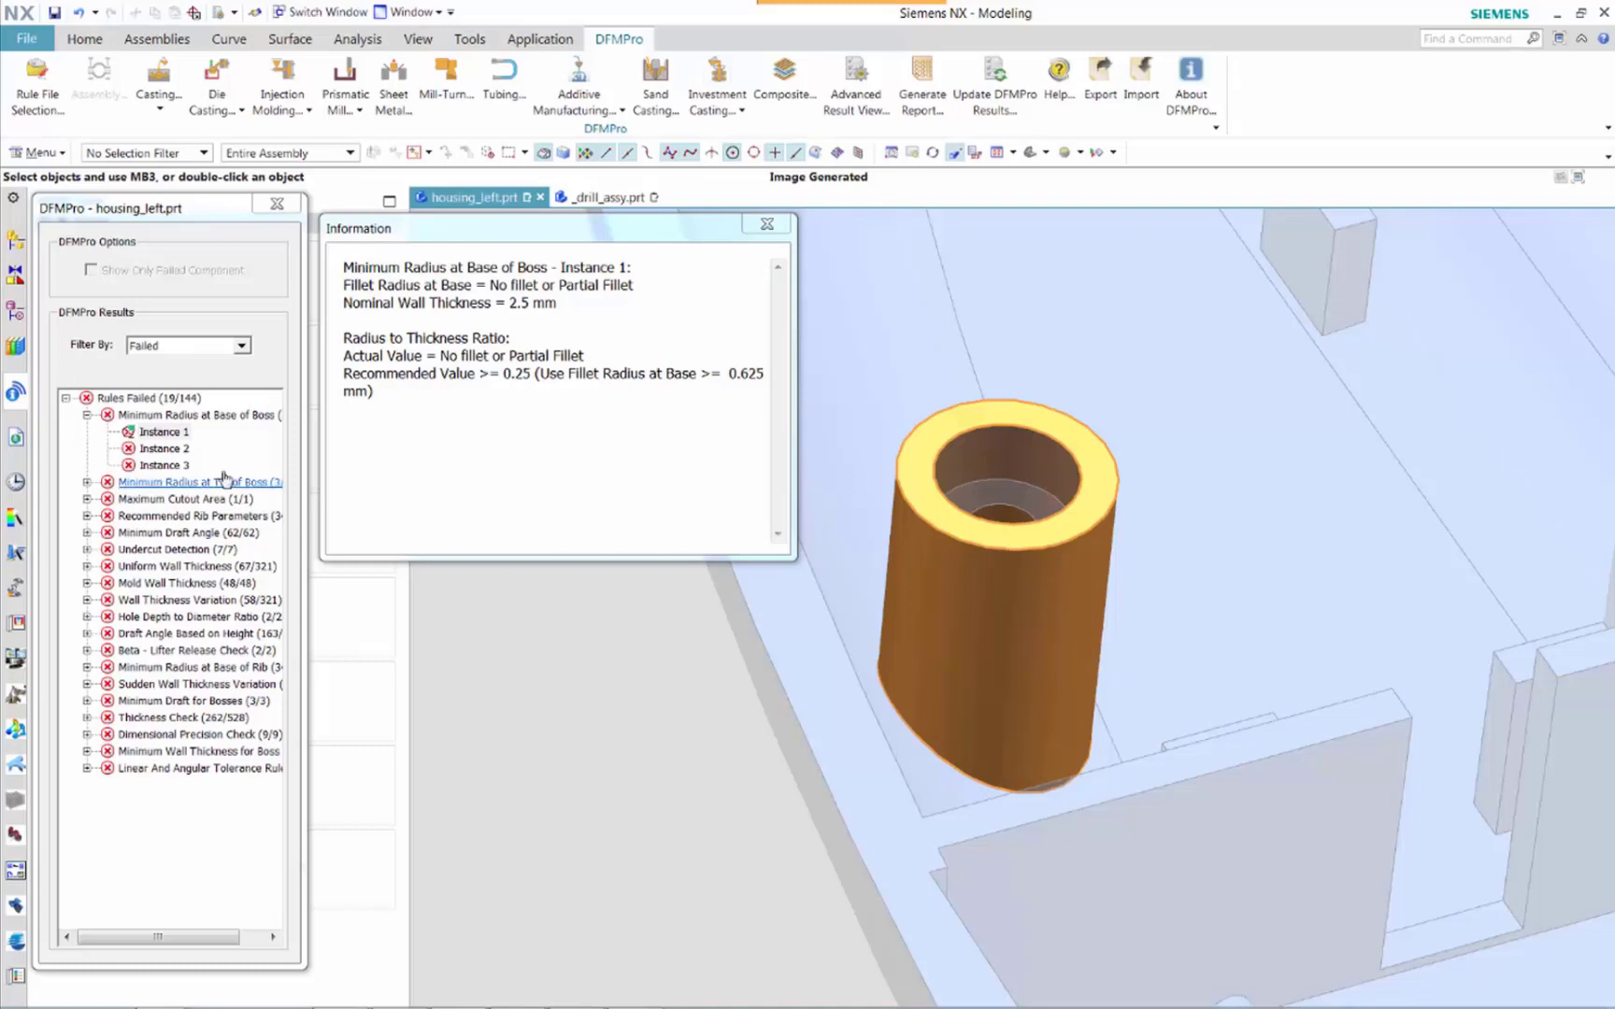
click(163, 450)
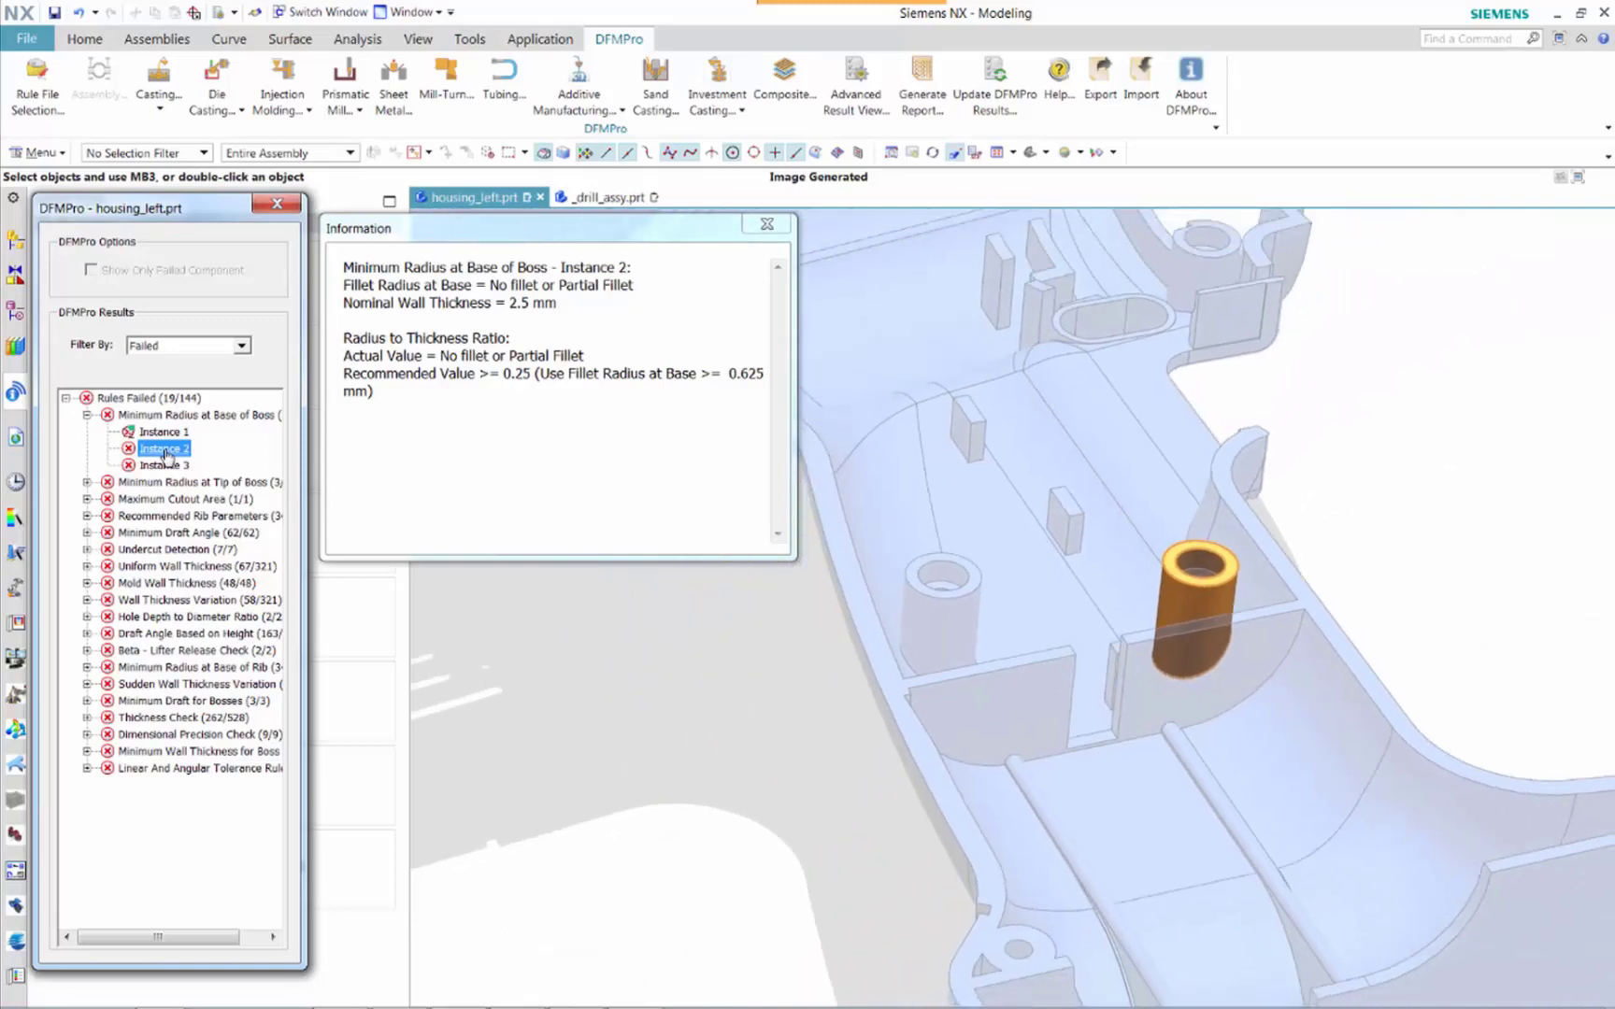
Read the help page for the Minimum Radius at Base of Boss rule, then minimize it.
right_click(168, 456)
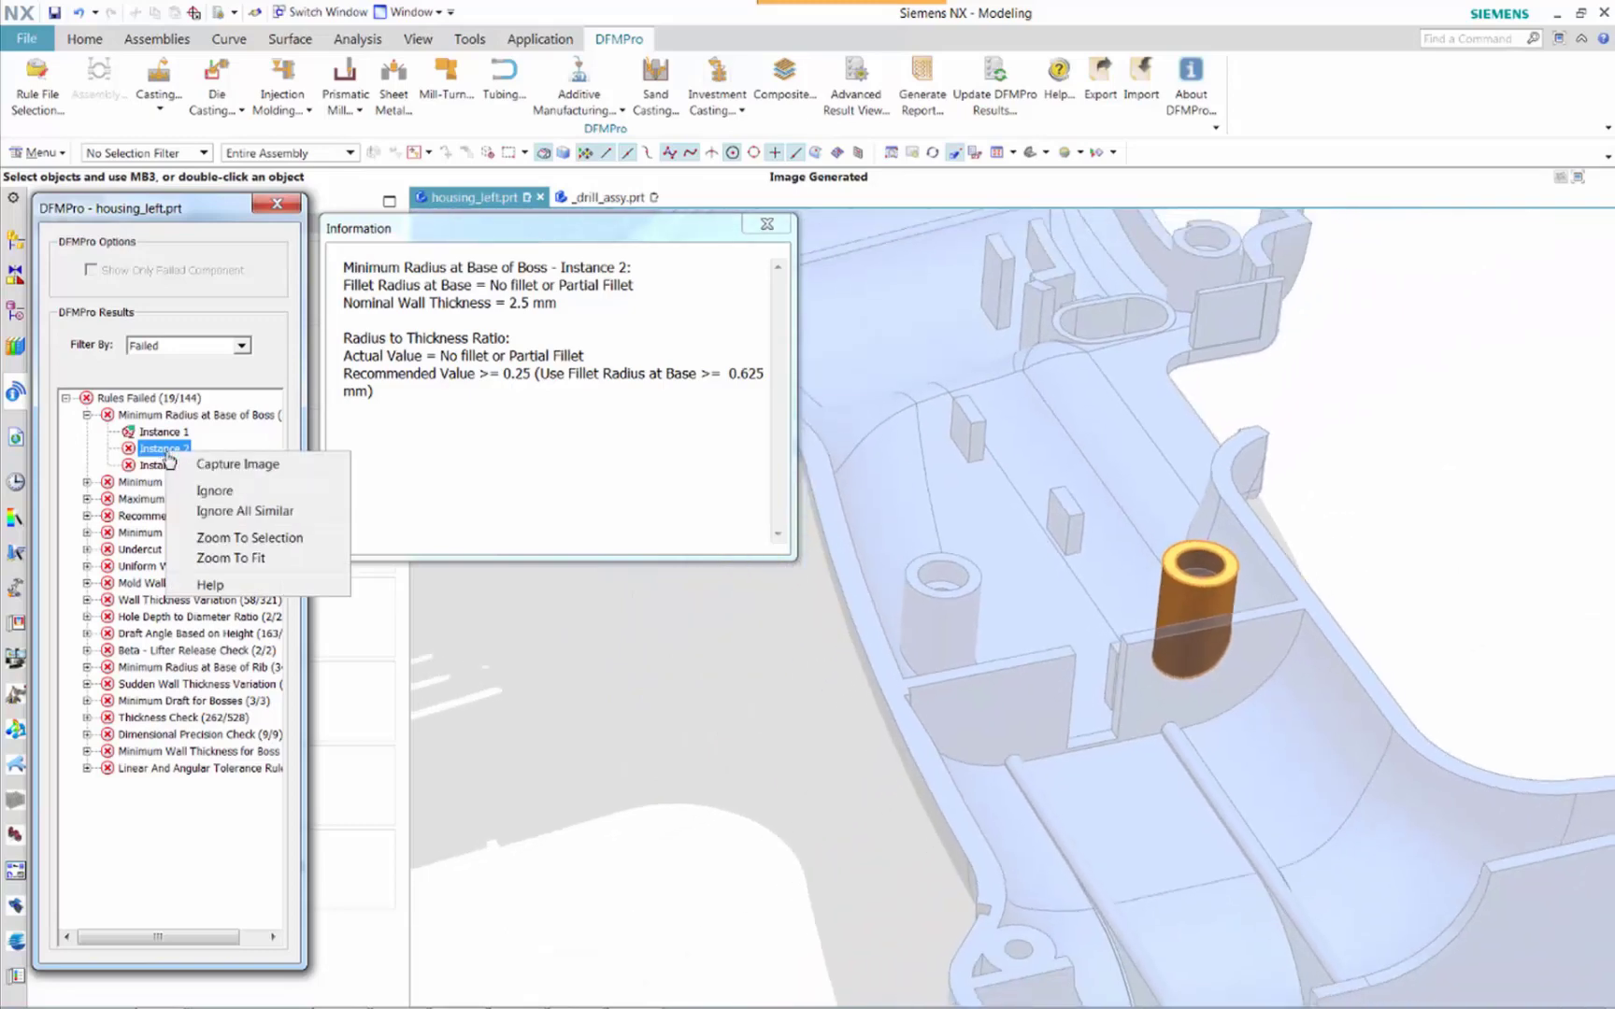
click(214, 585)
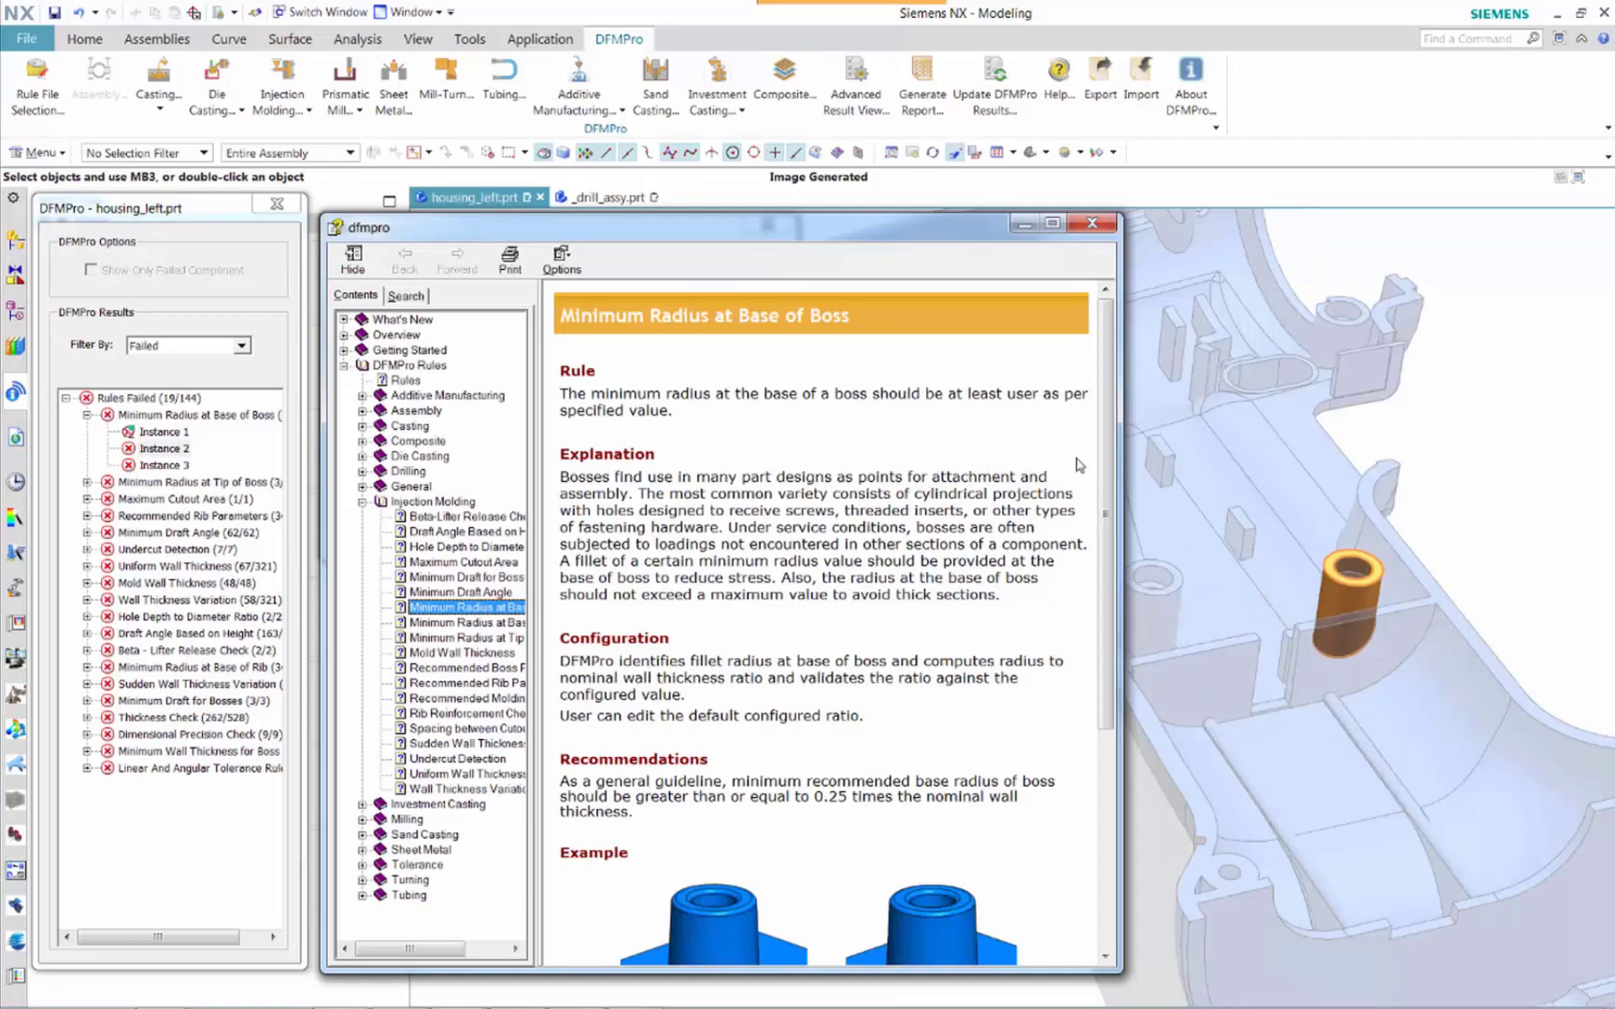
drag(1109, 464, 1118, 608)
scroll(929, 624, down, 2)
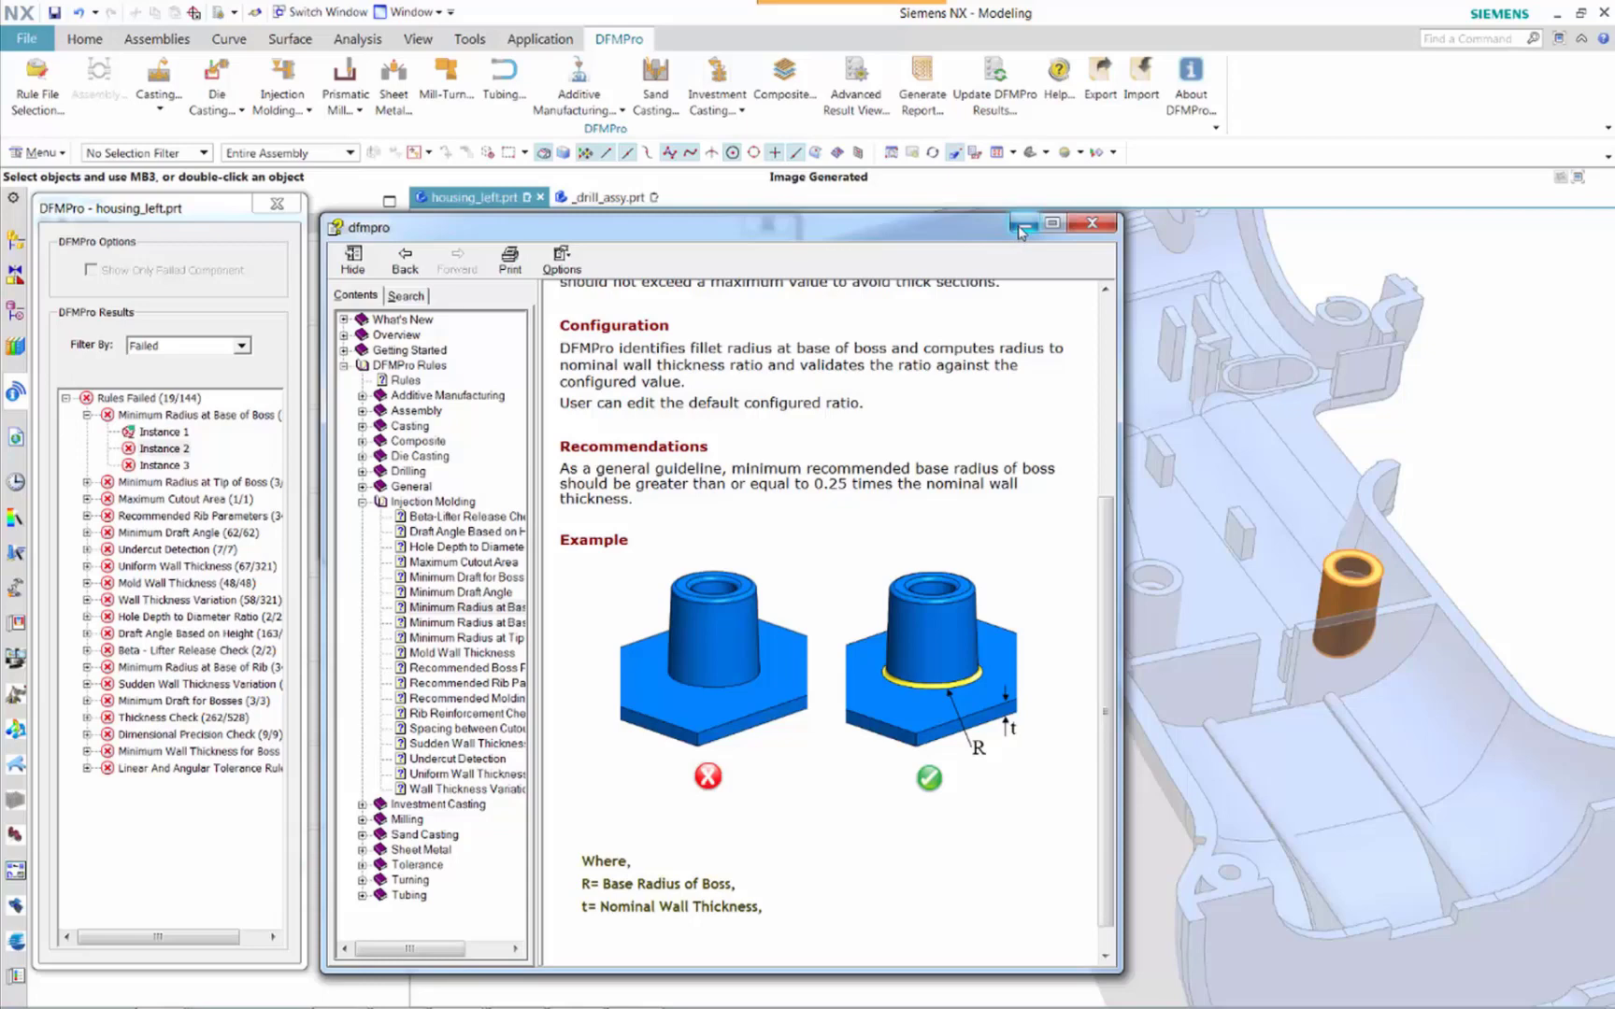
click(1021, 227)
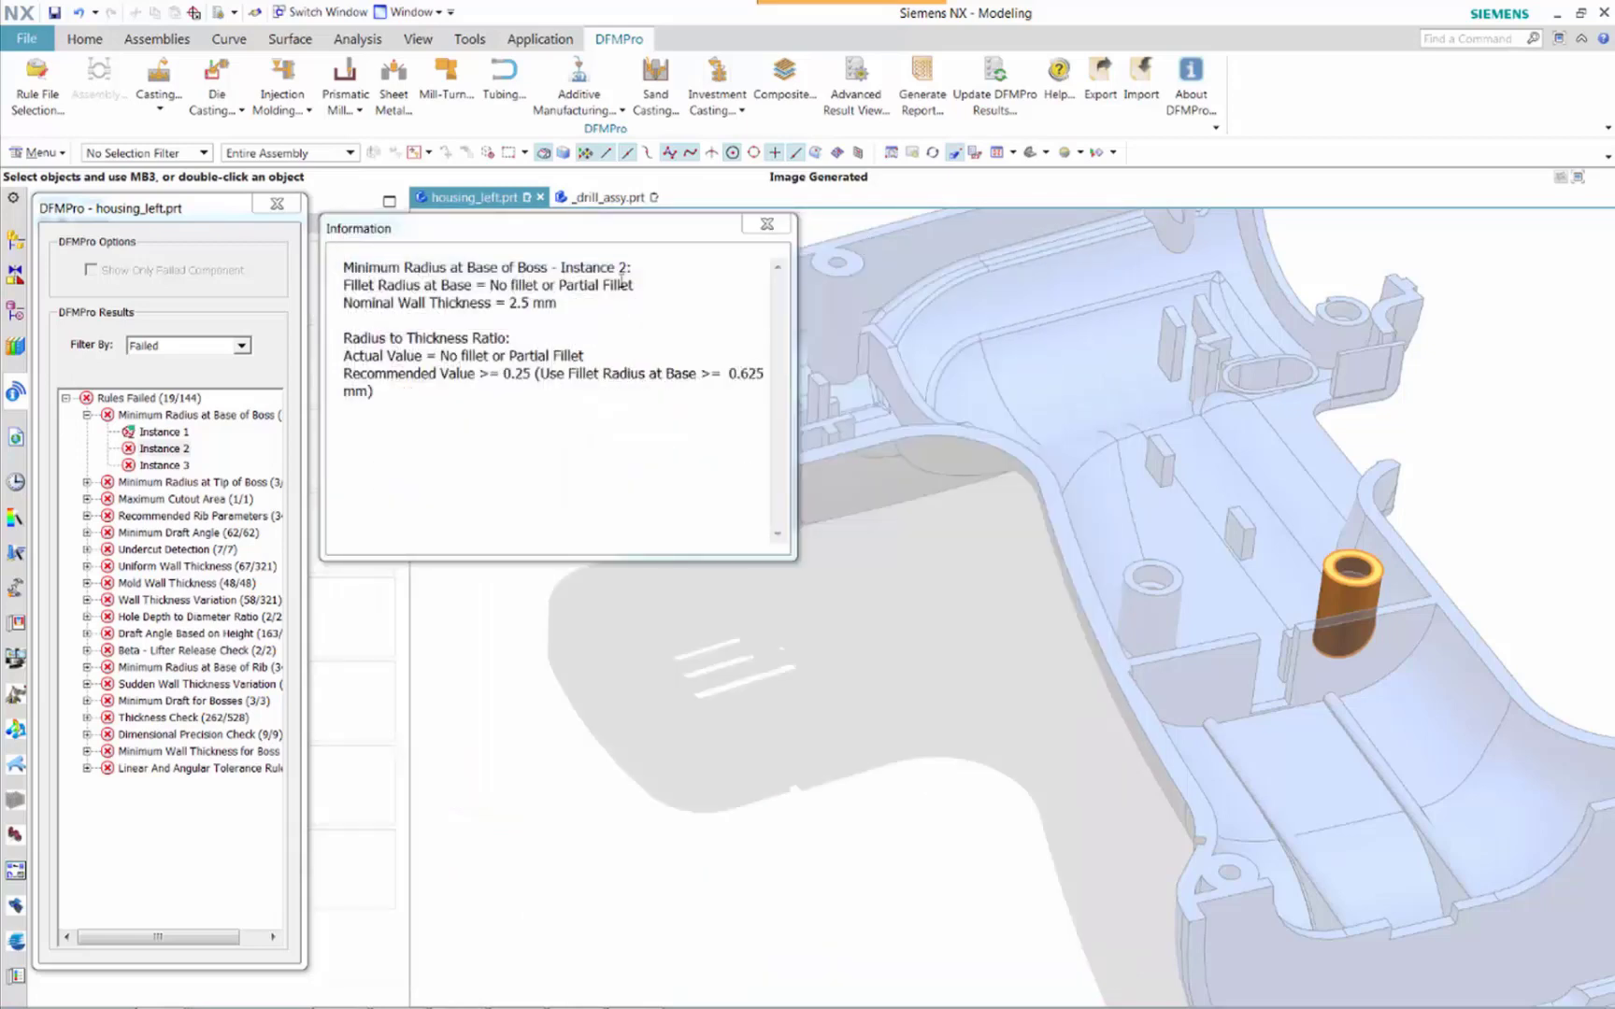
Expand Hole Depth to Diameter Ratio, then show Draft Angle Based on Height and Beta - Lifter Release Check failures.
click(195, 617)
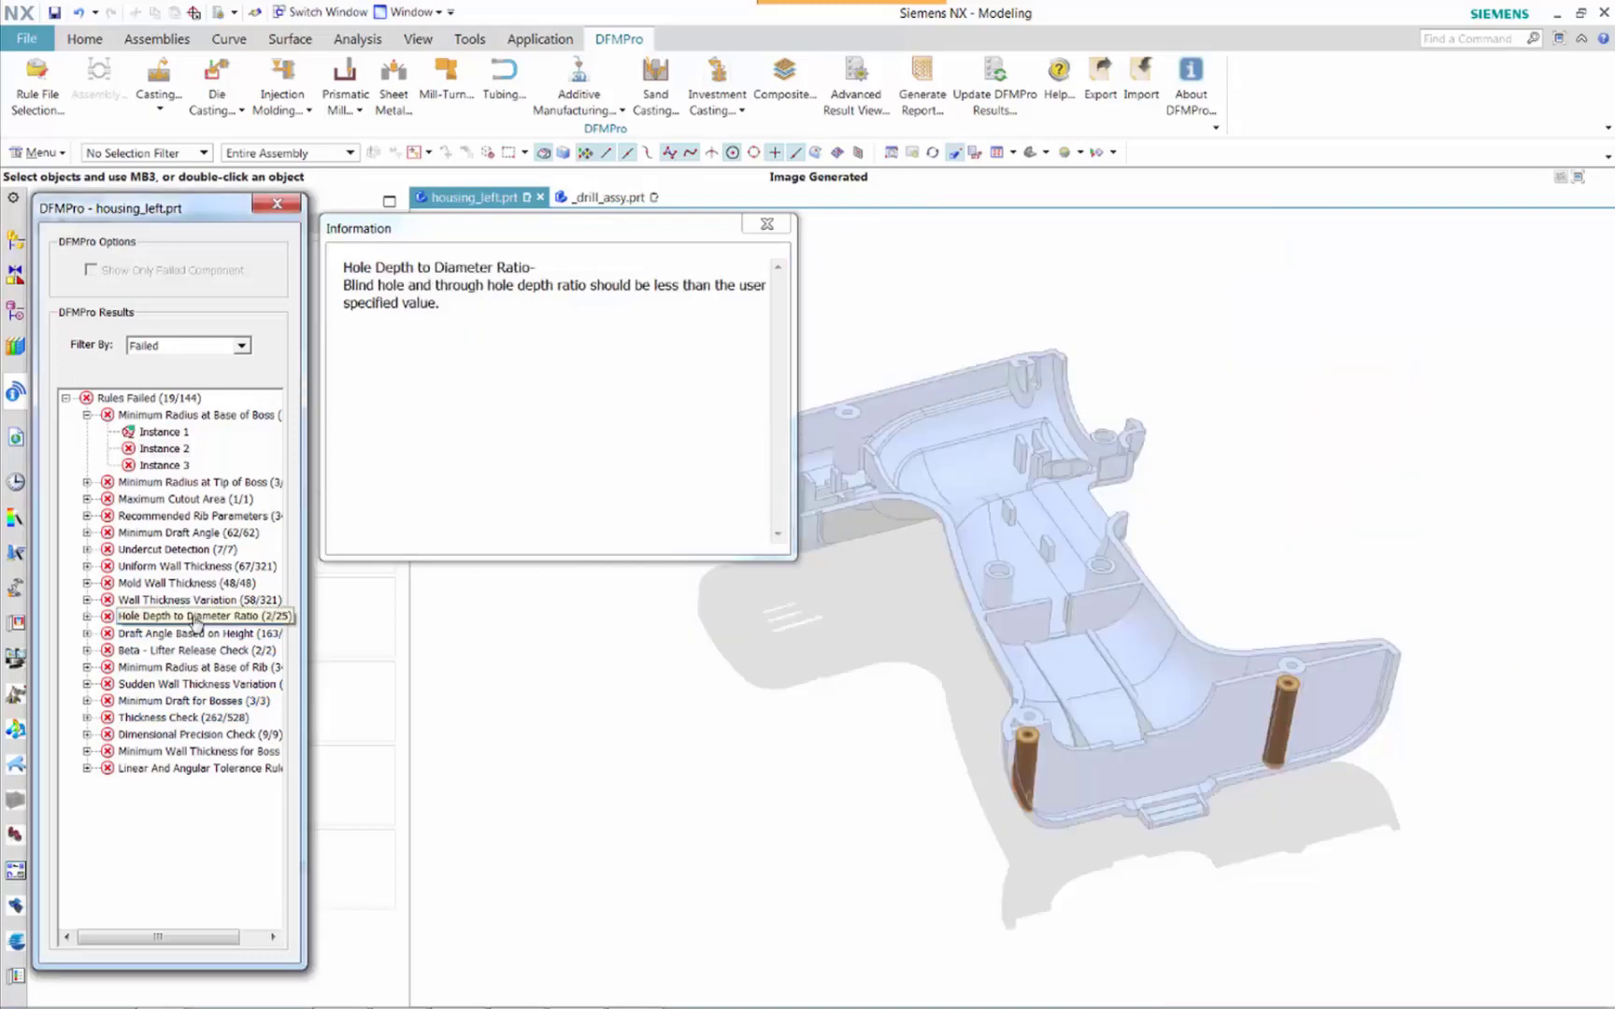
double_click(136, 618)
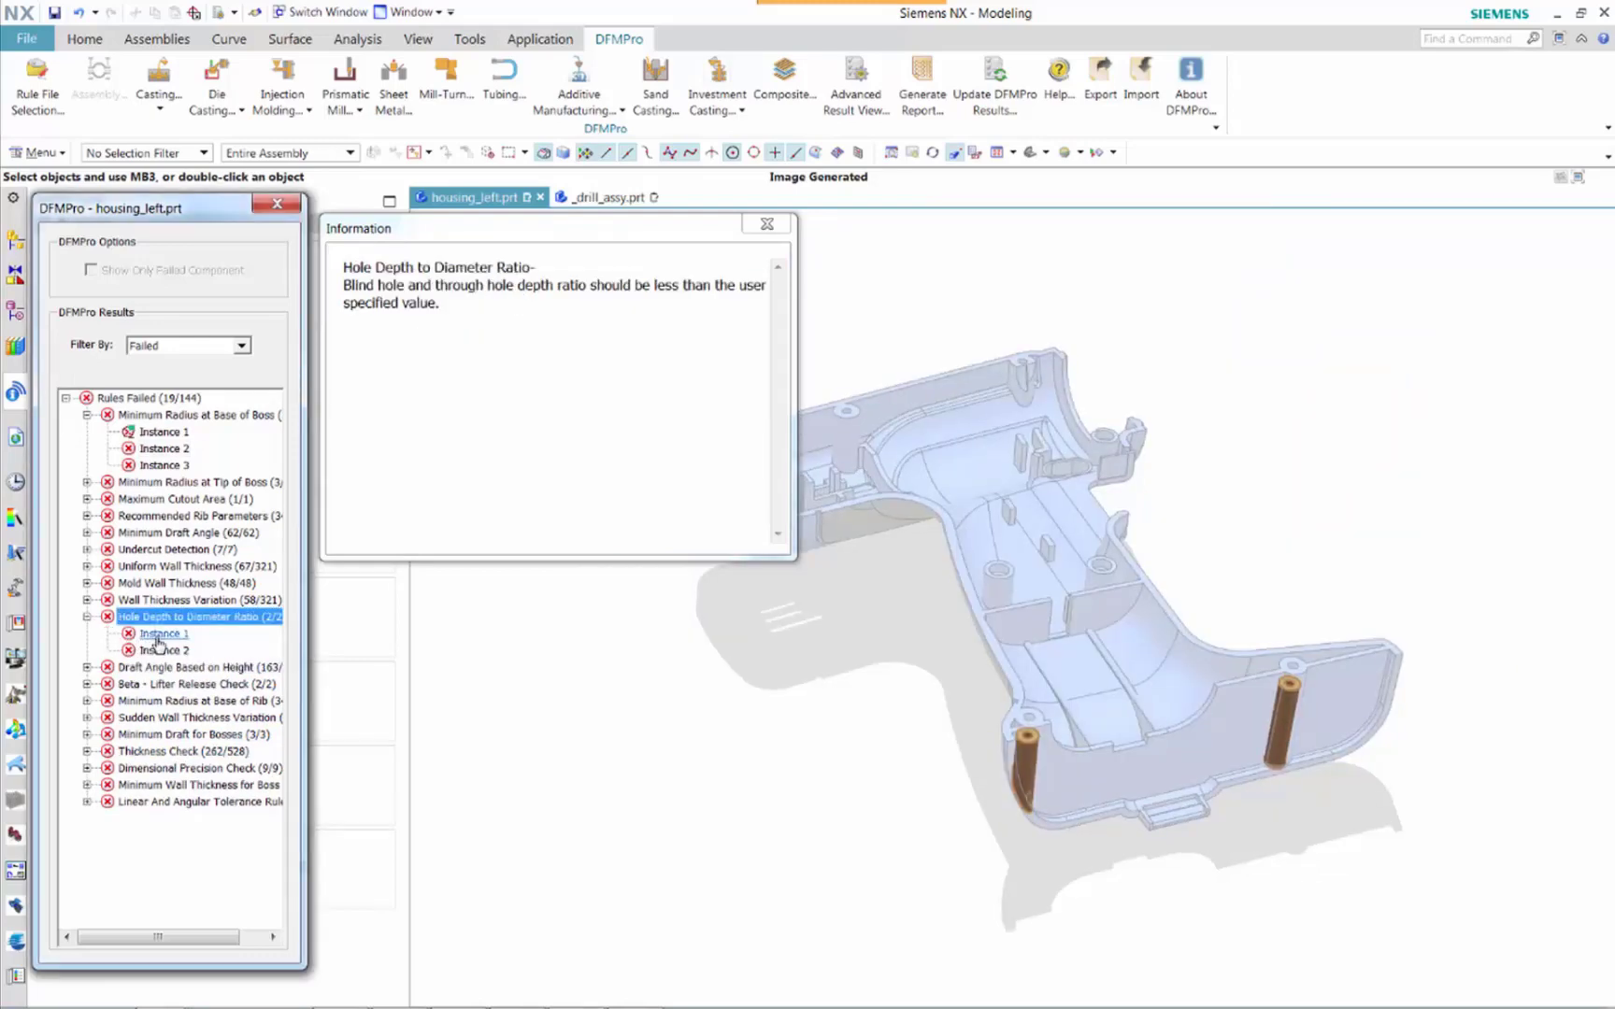
click(166, 669)
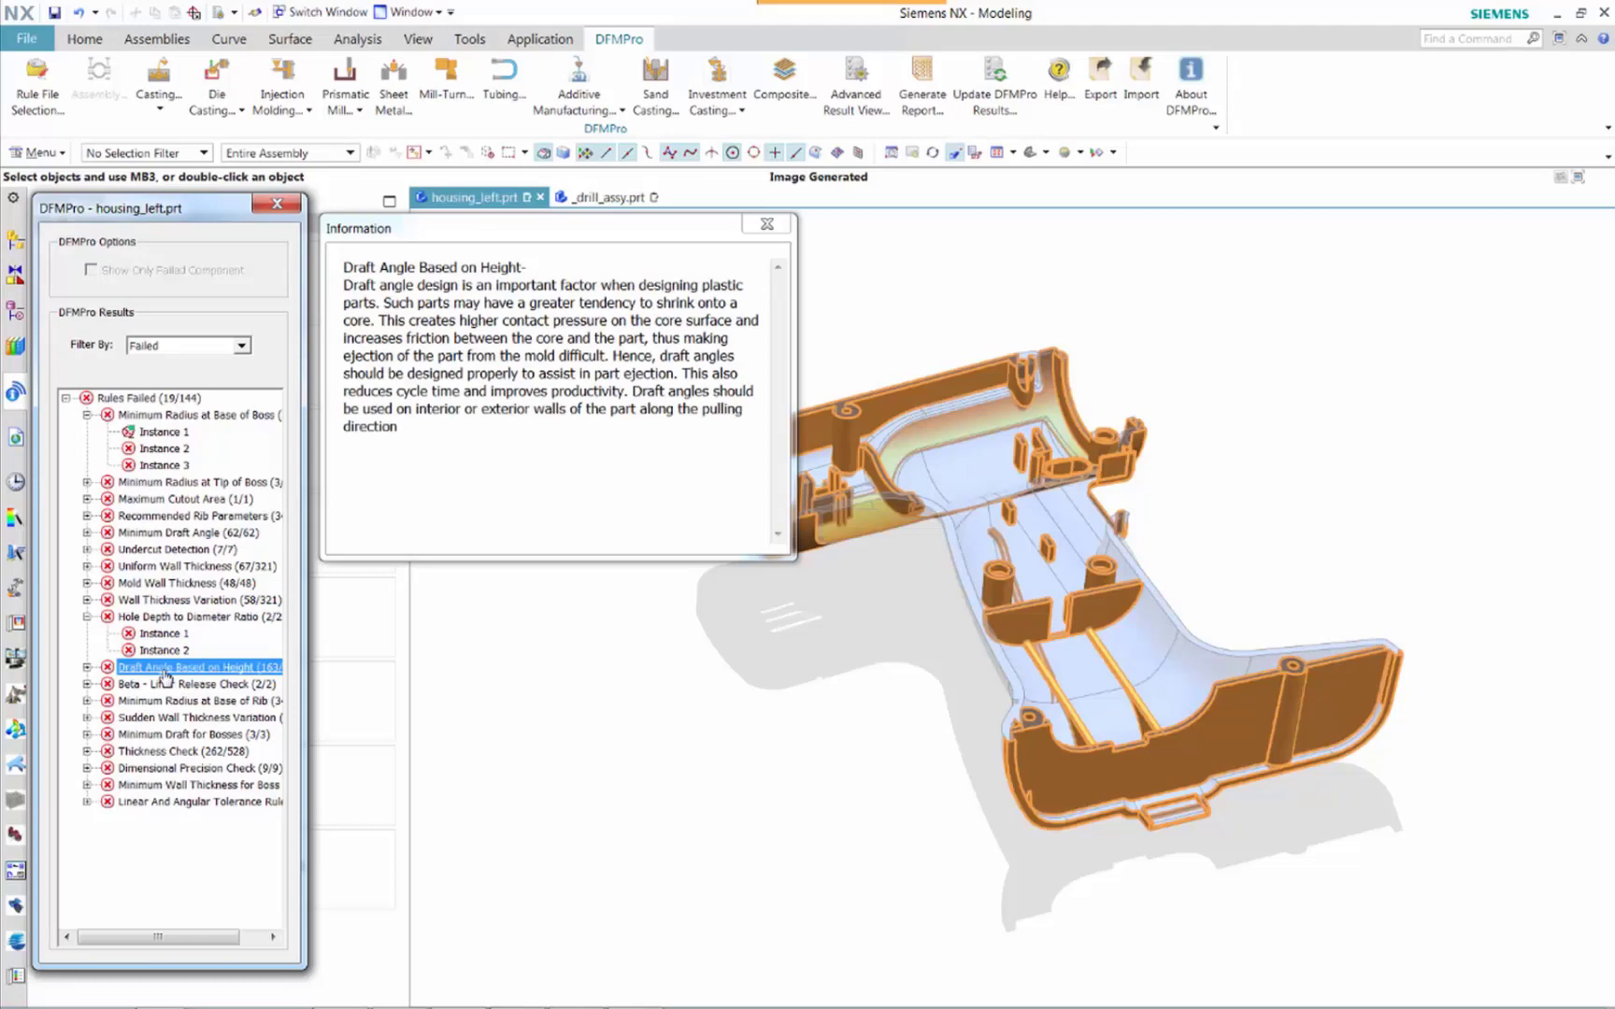
click(167, 685)
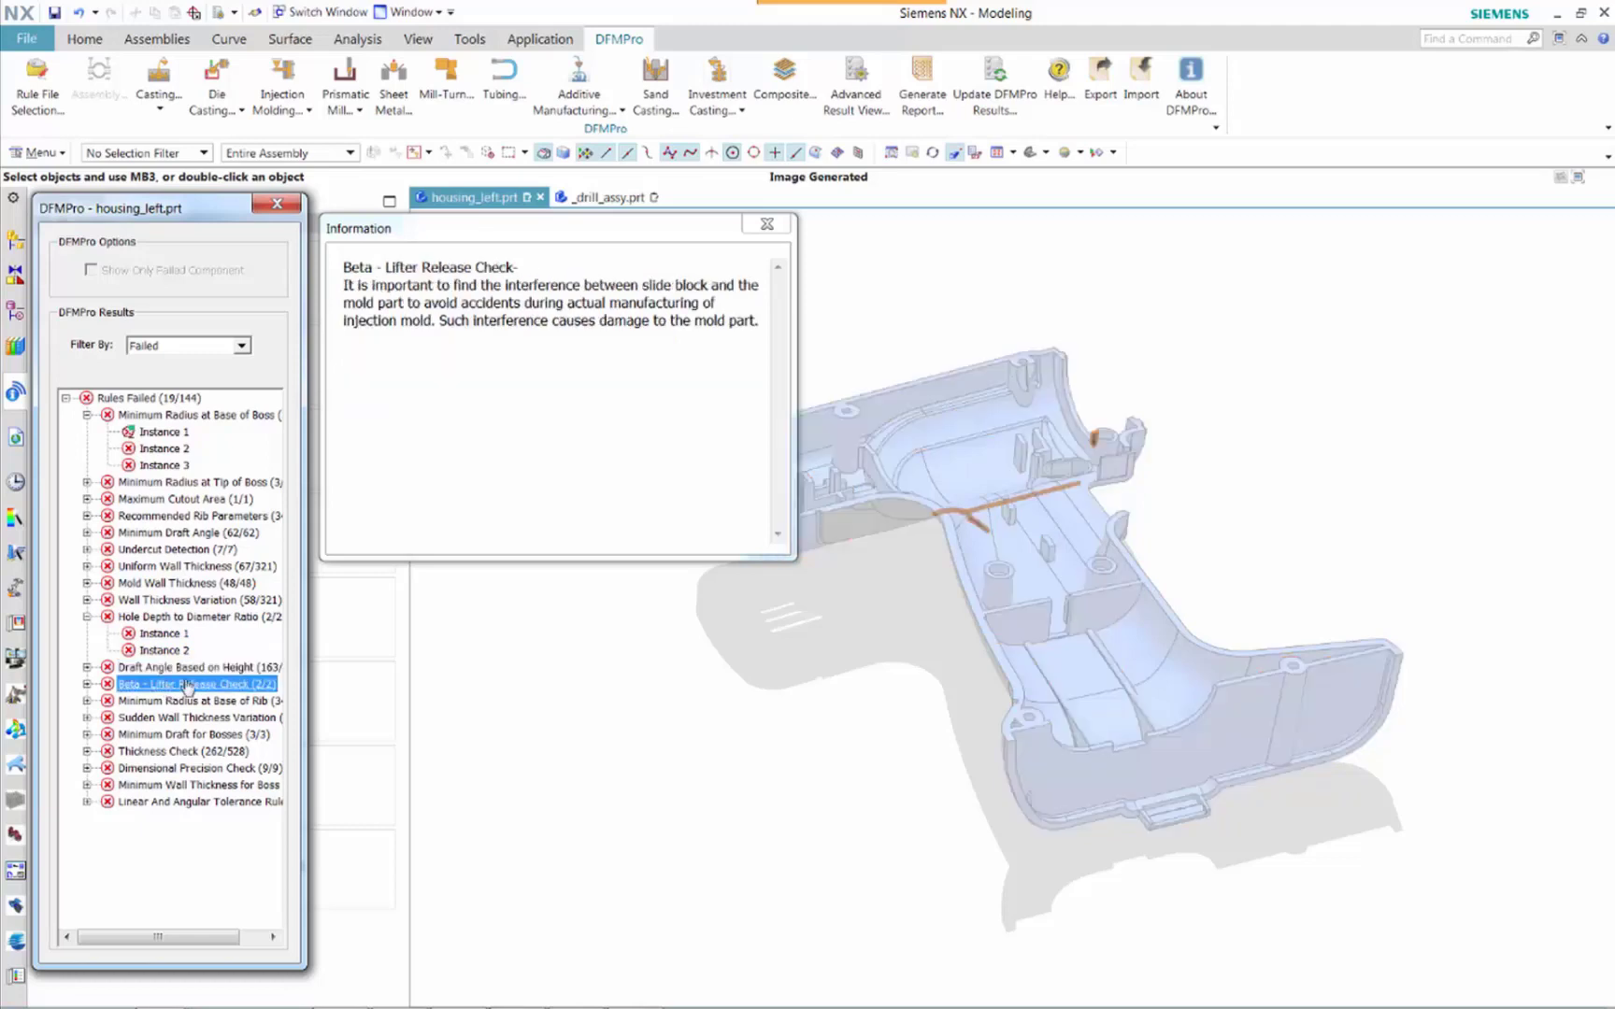
click(28, 87)
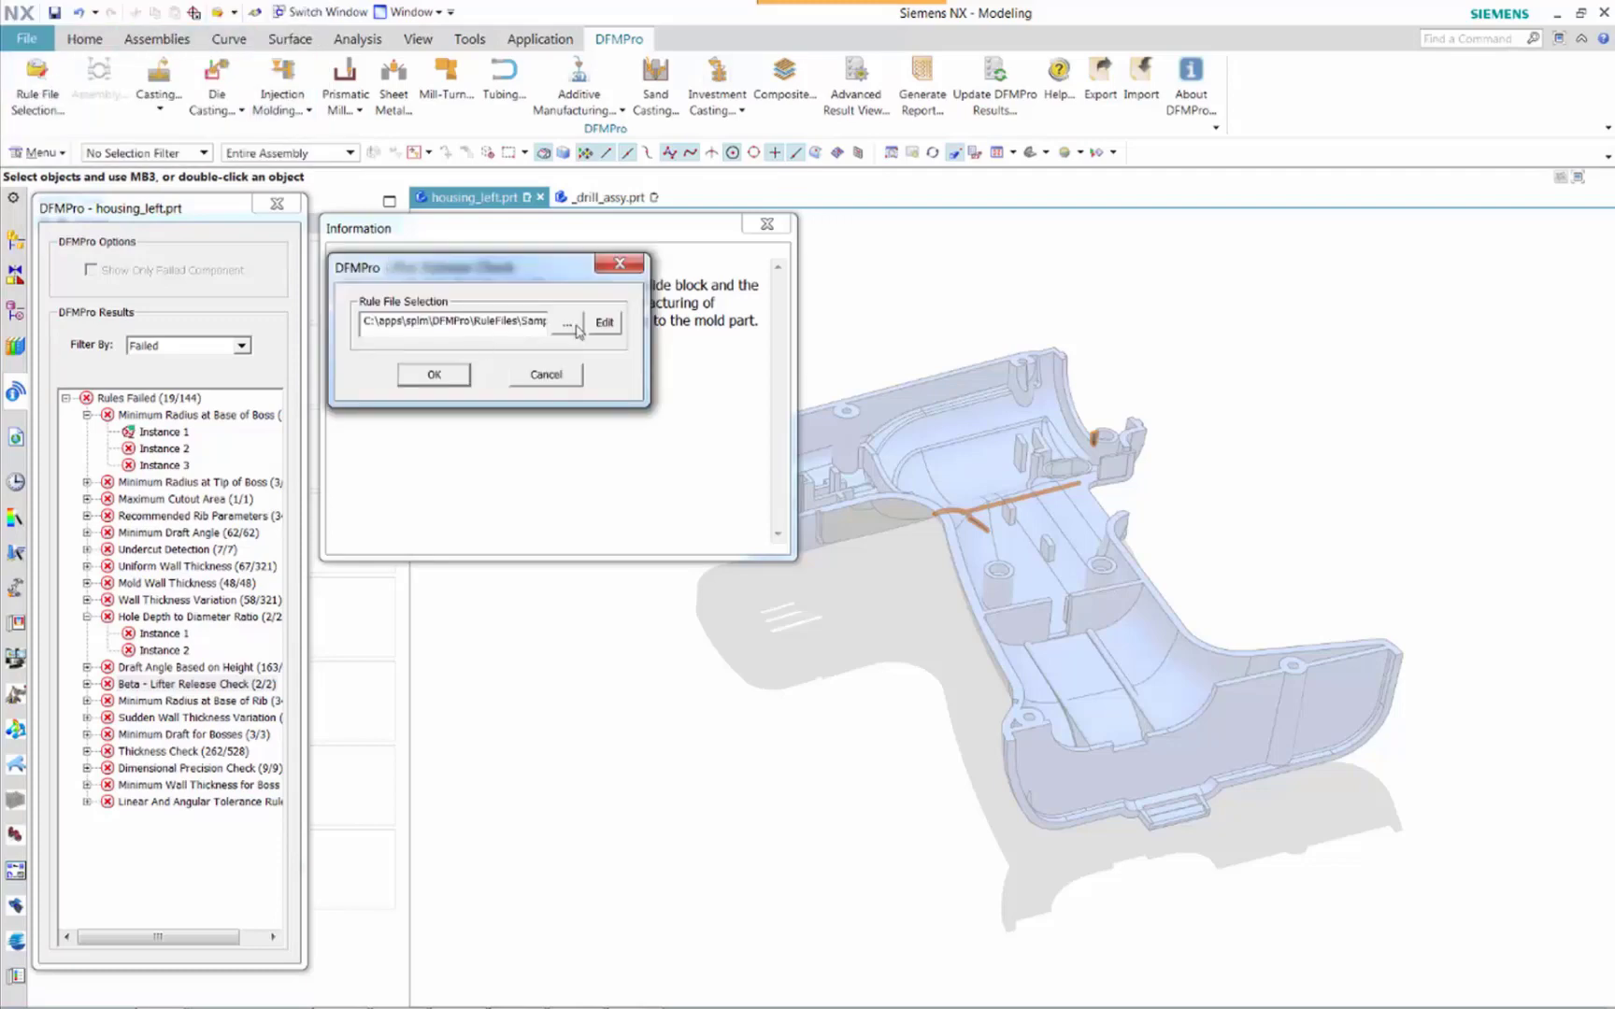
click(606, 323)
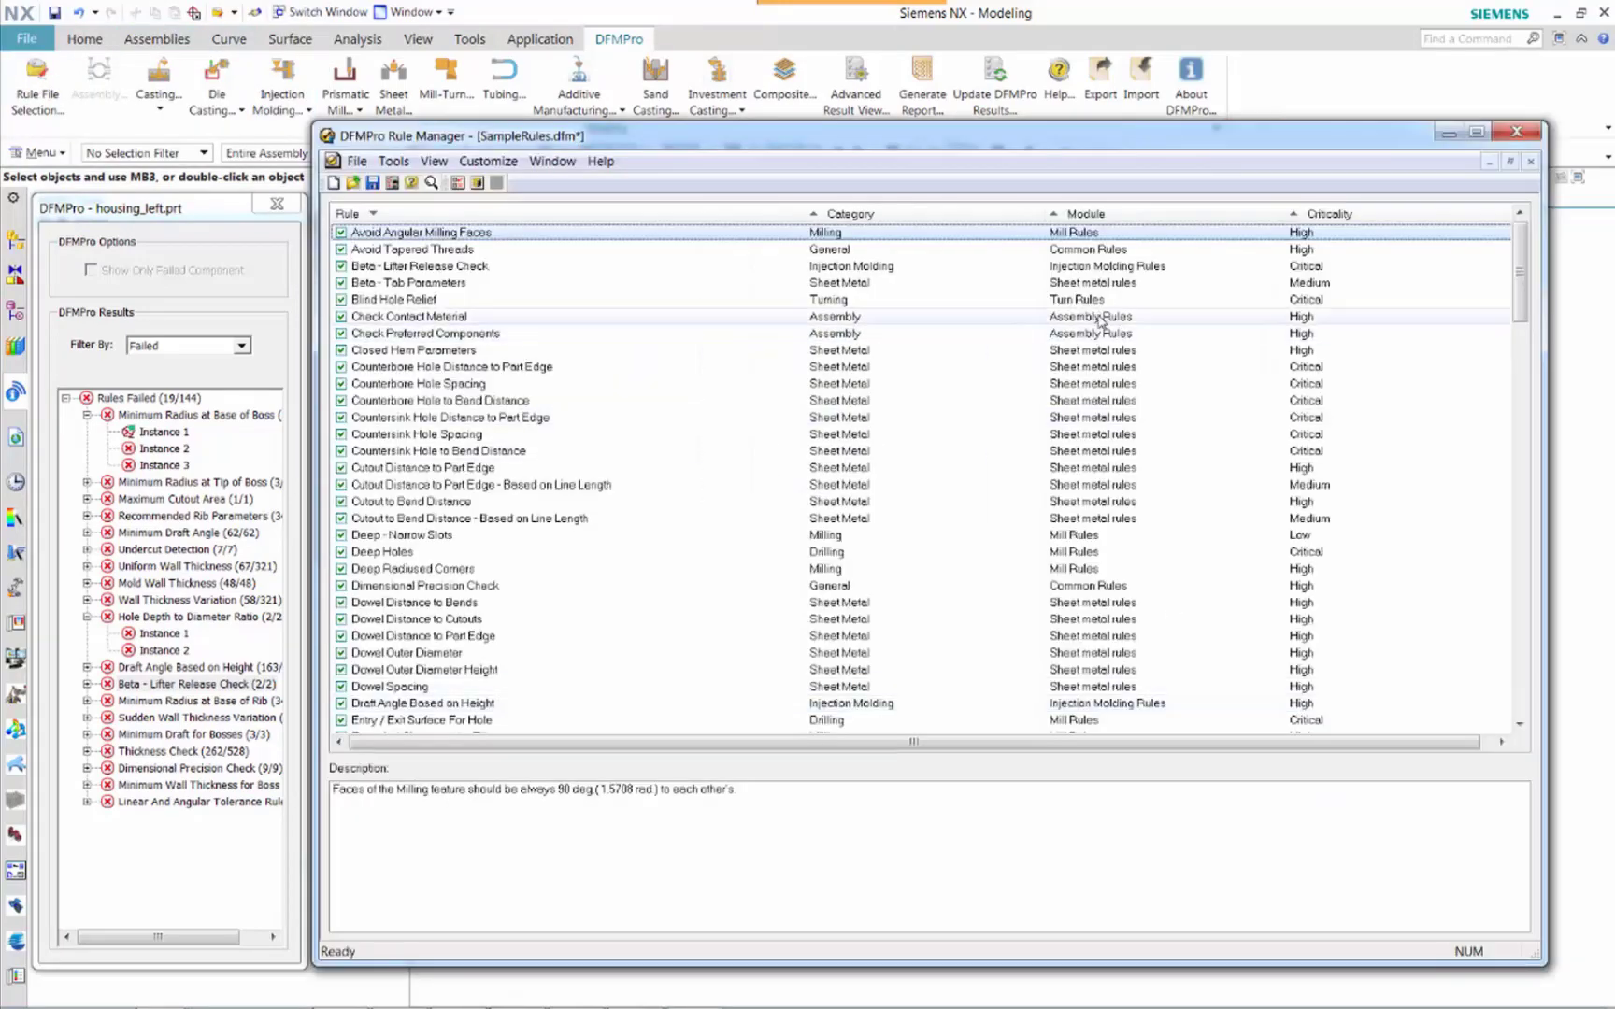
click(893, 214)
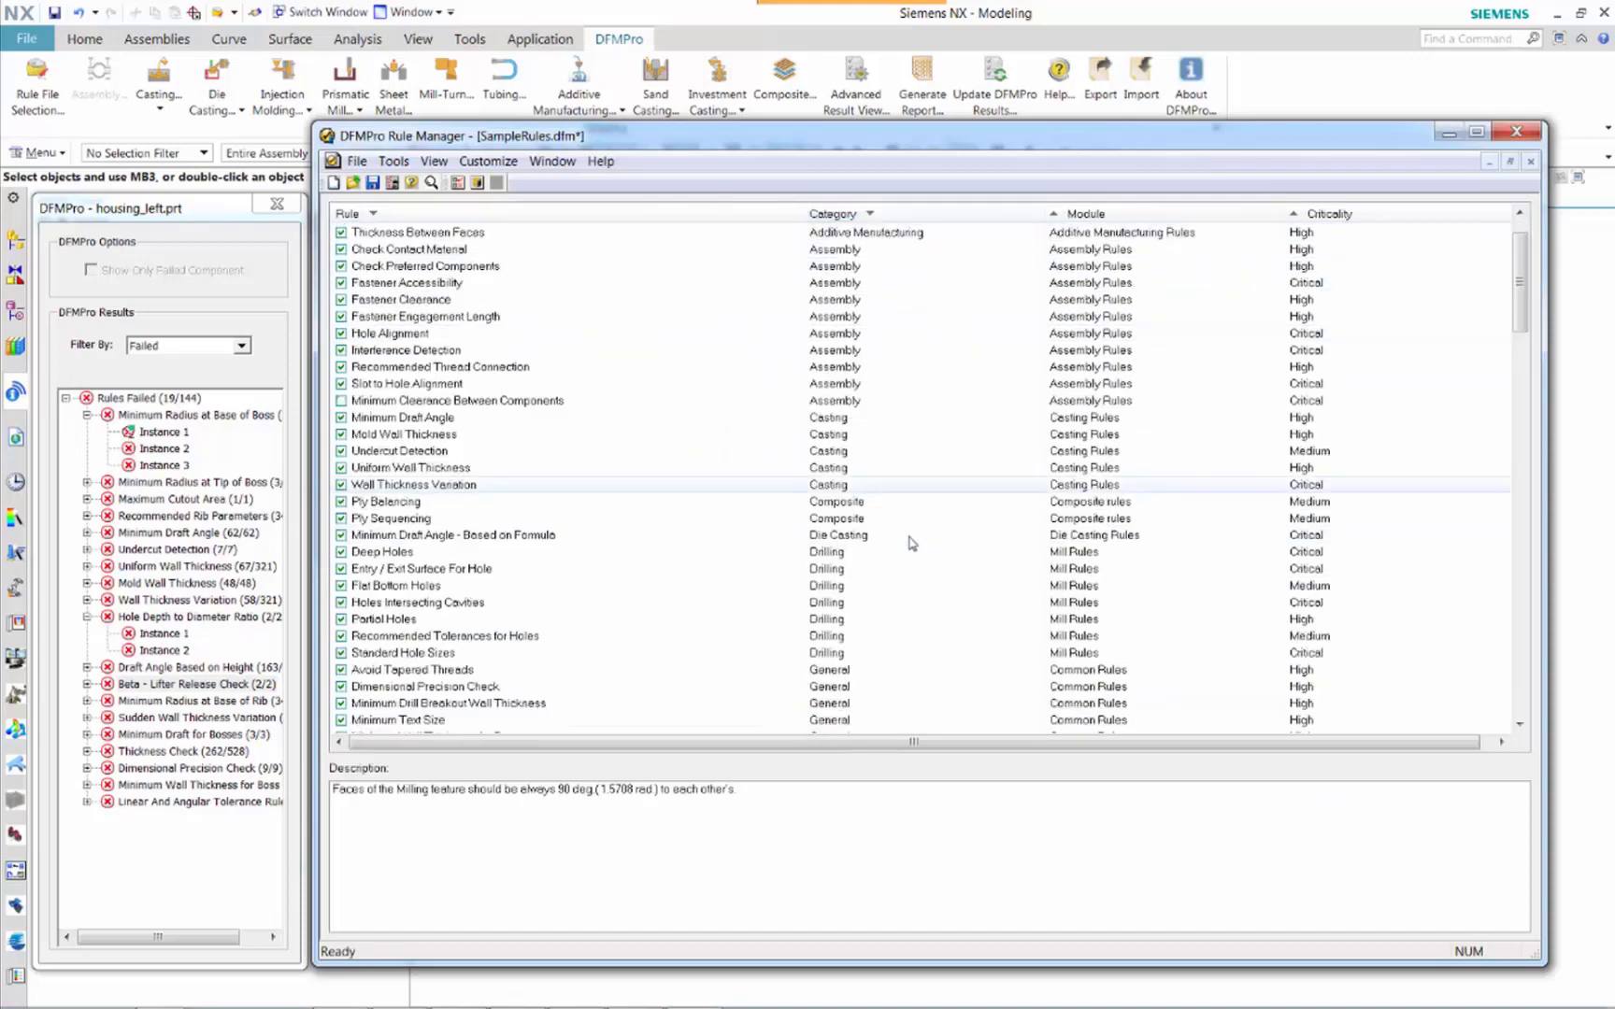
scroll(911, 543, down, 2)
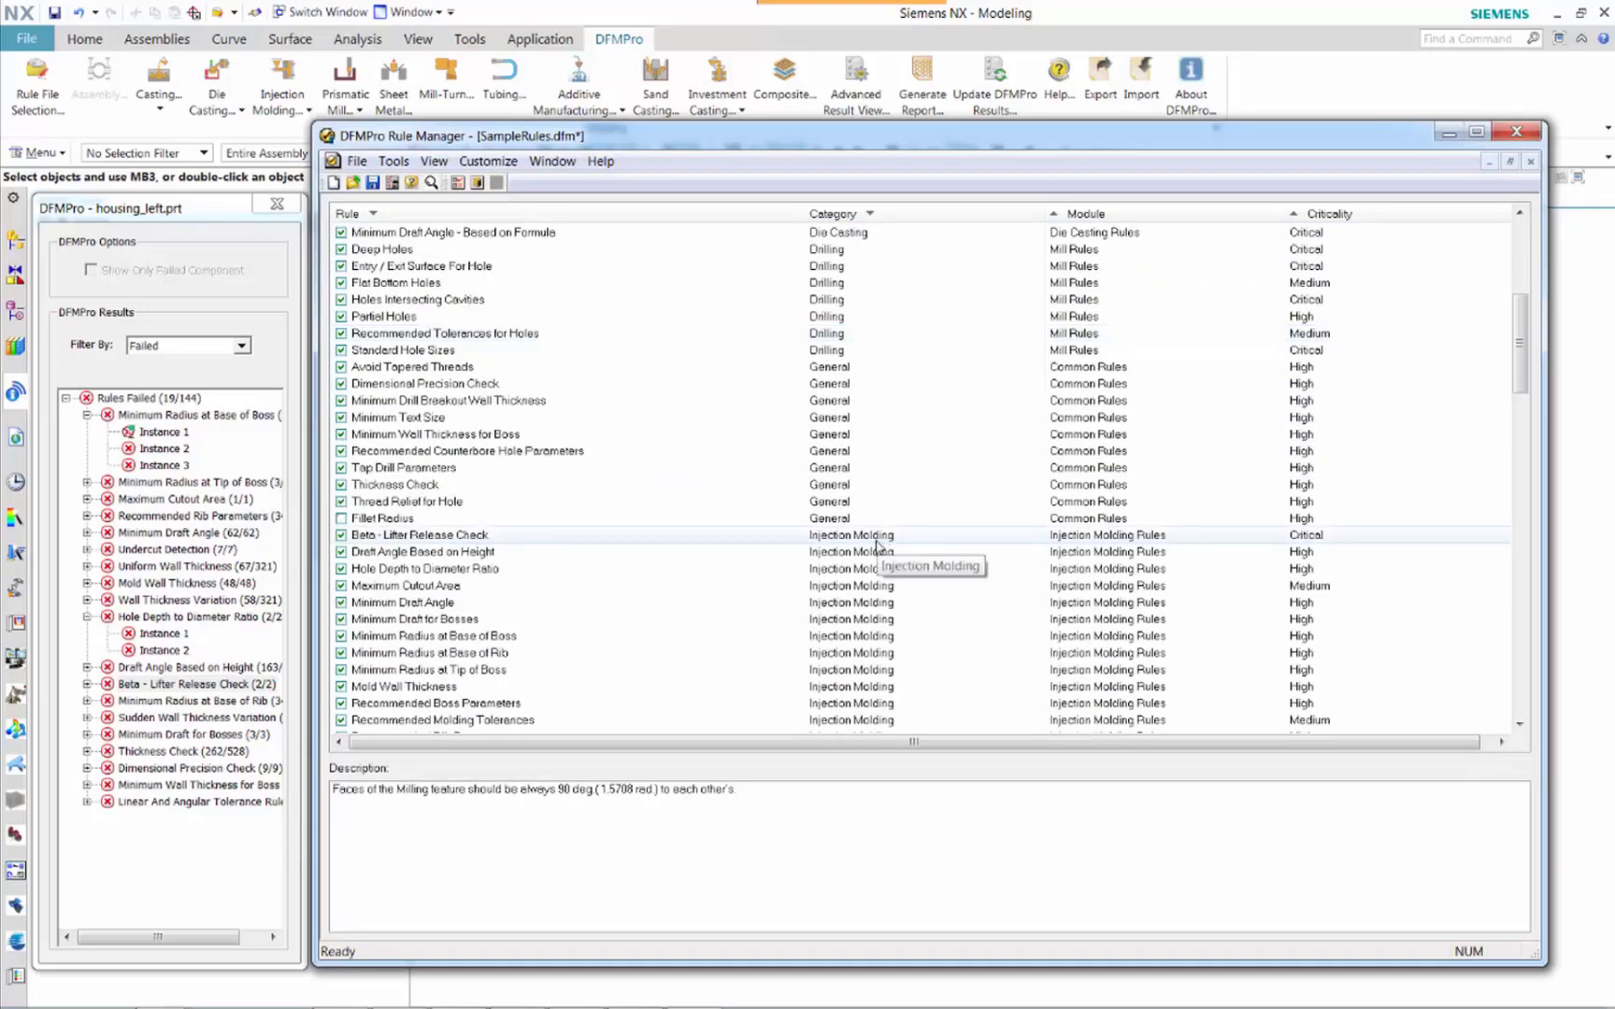
click(493, 639)
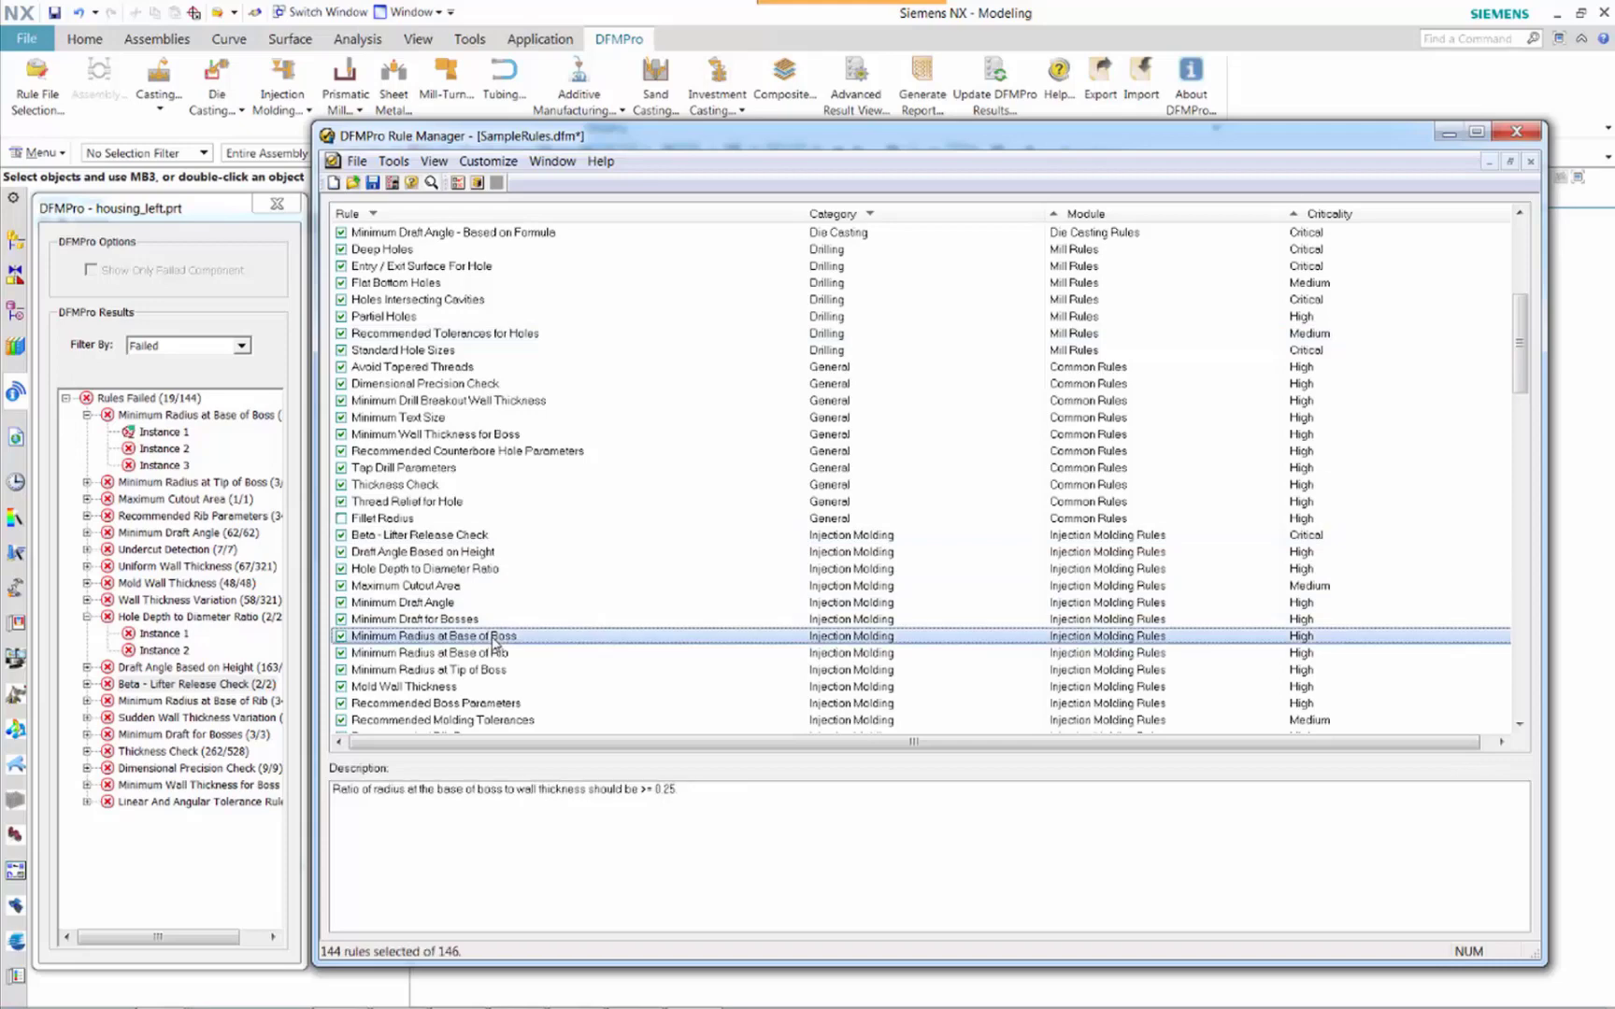
double_click(494, 639)
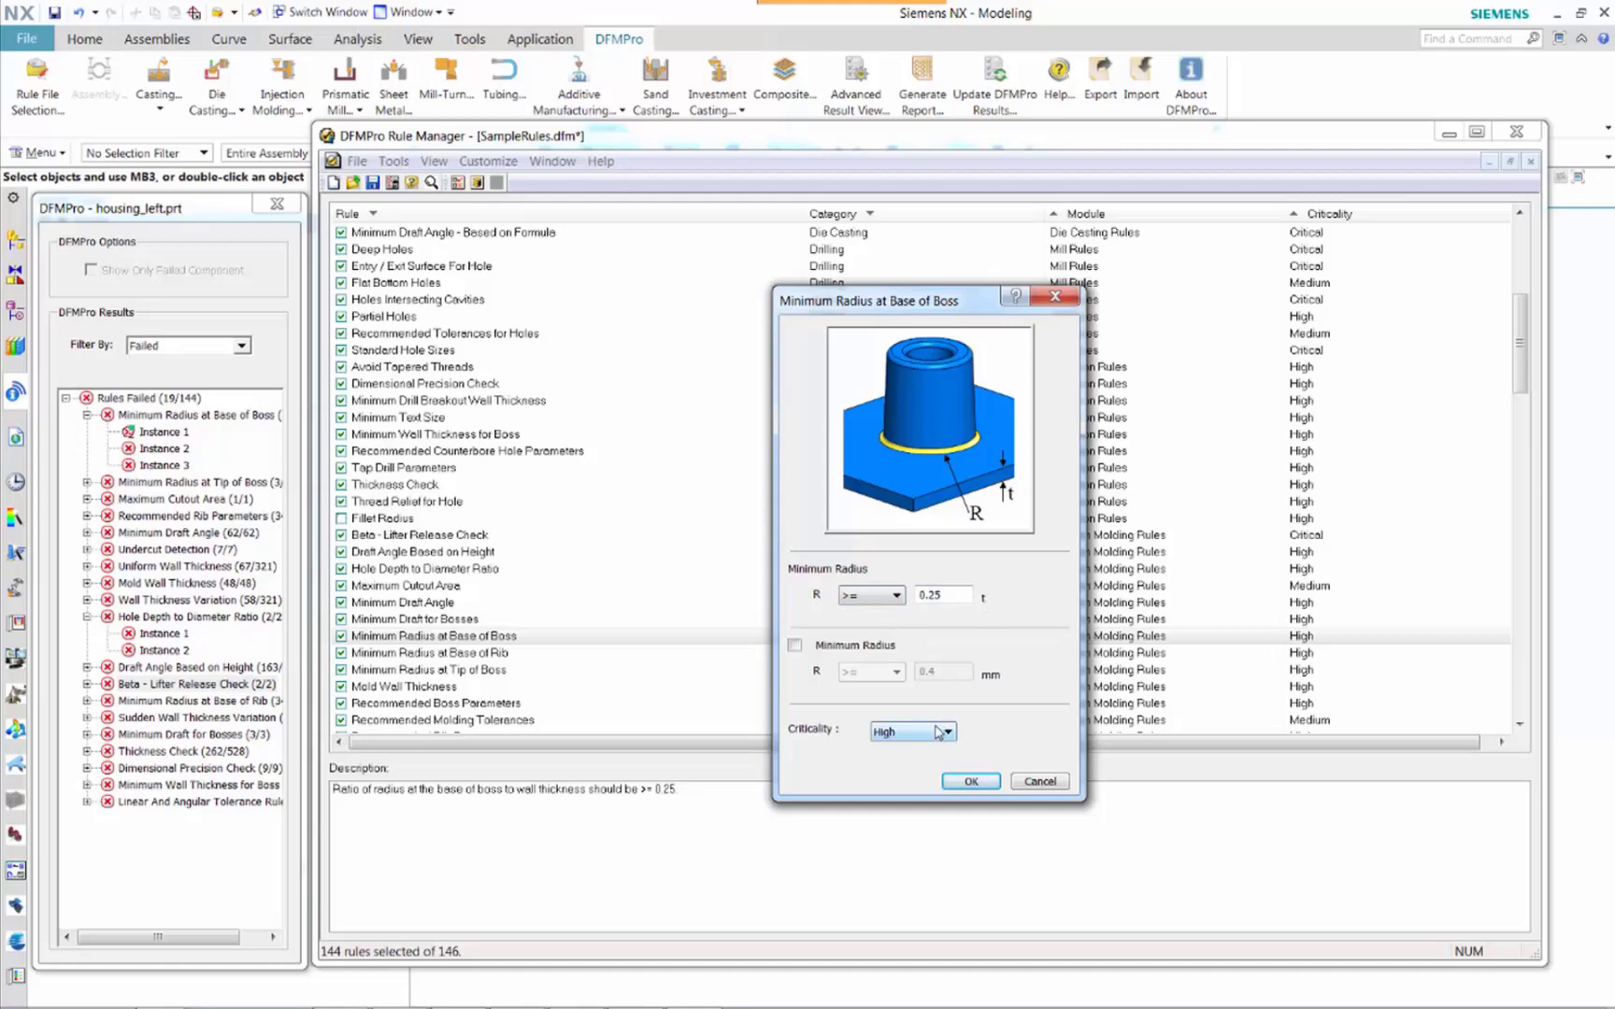
click(1015, 296)
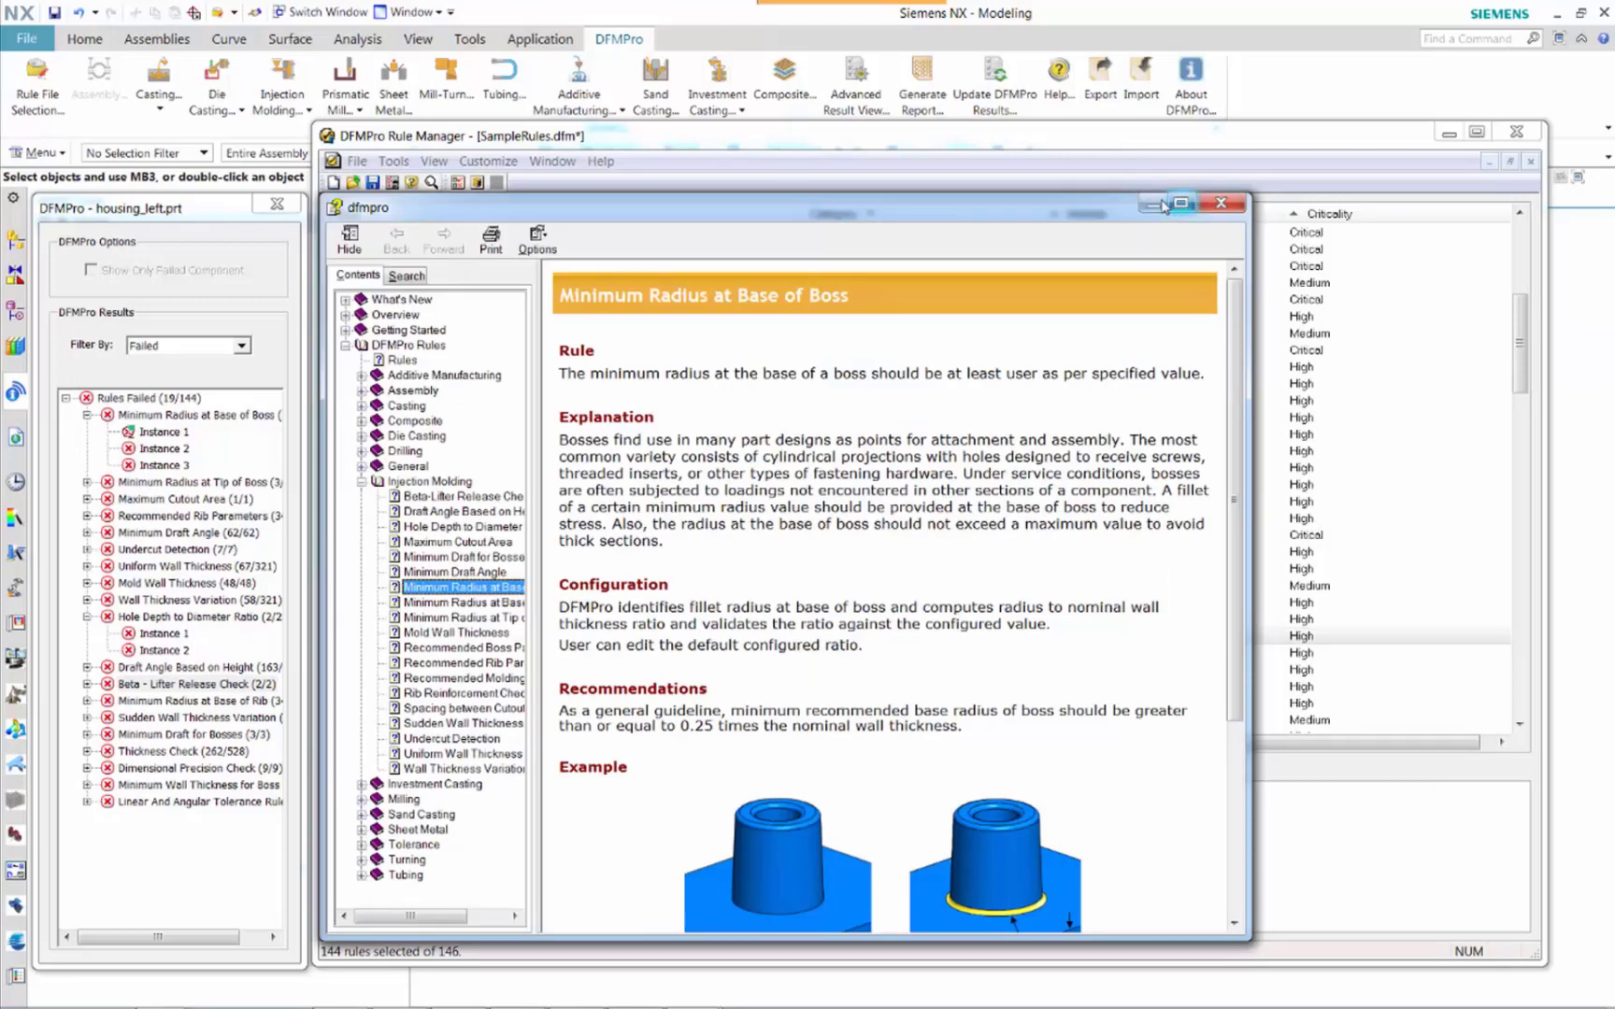
click(1220, 203)
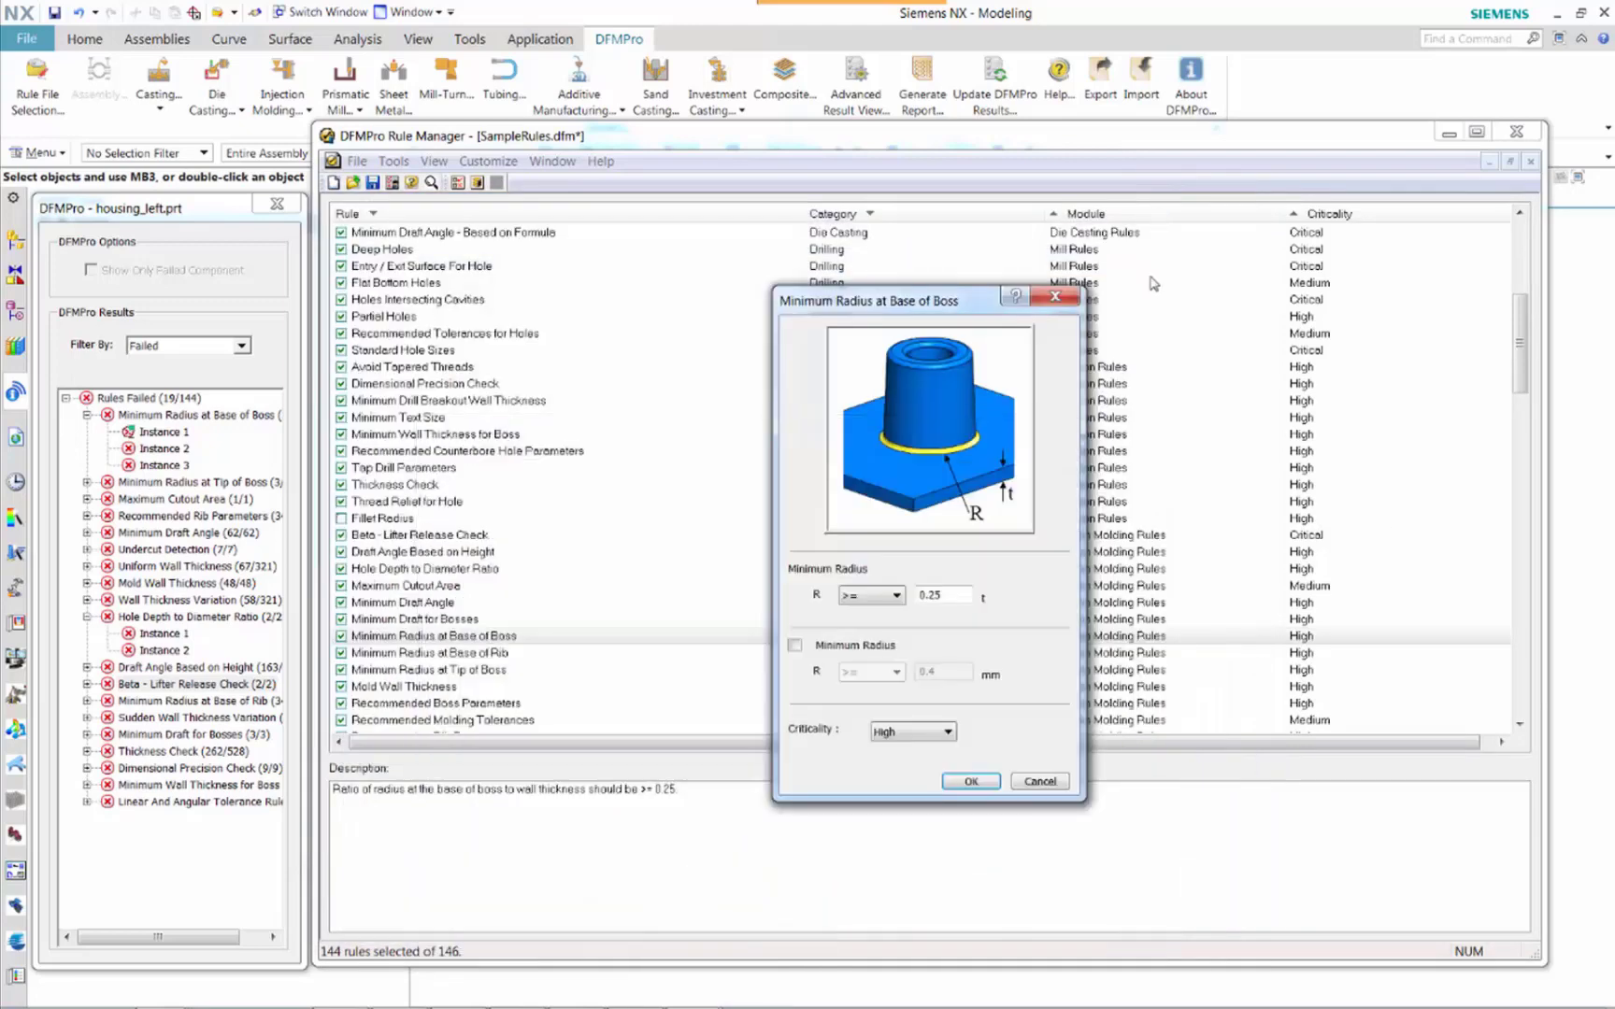
click(966, 782)
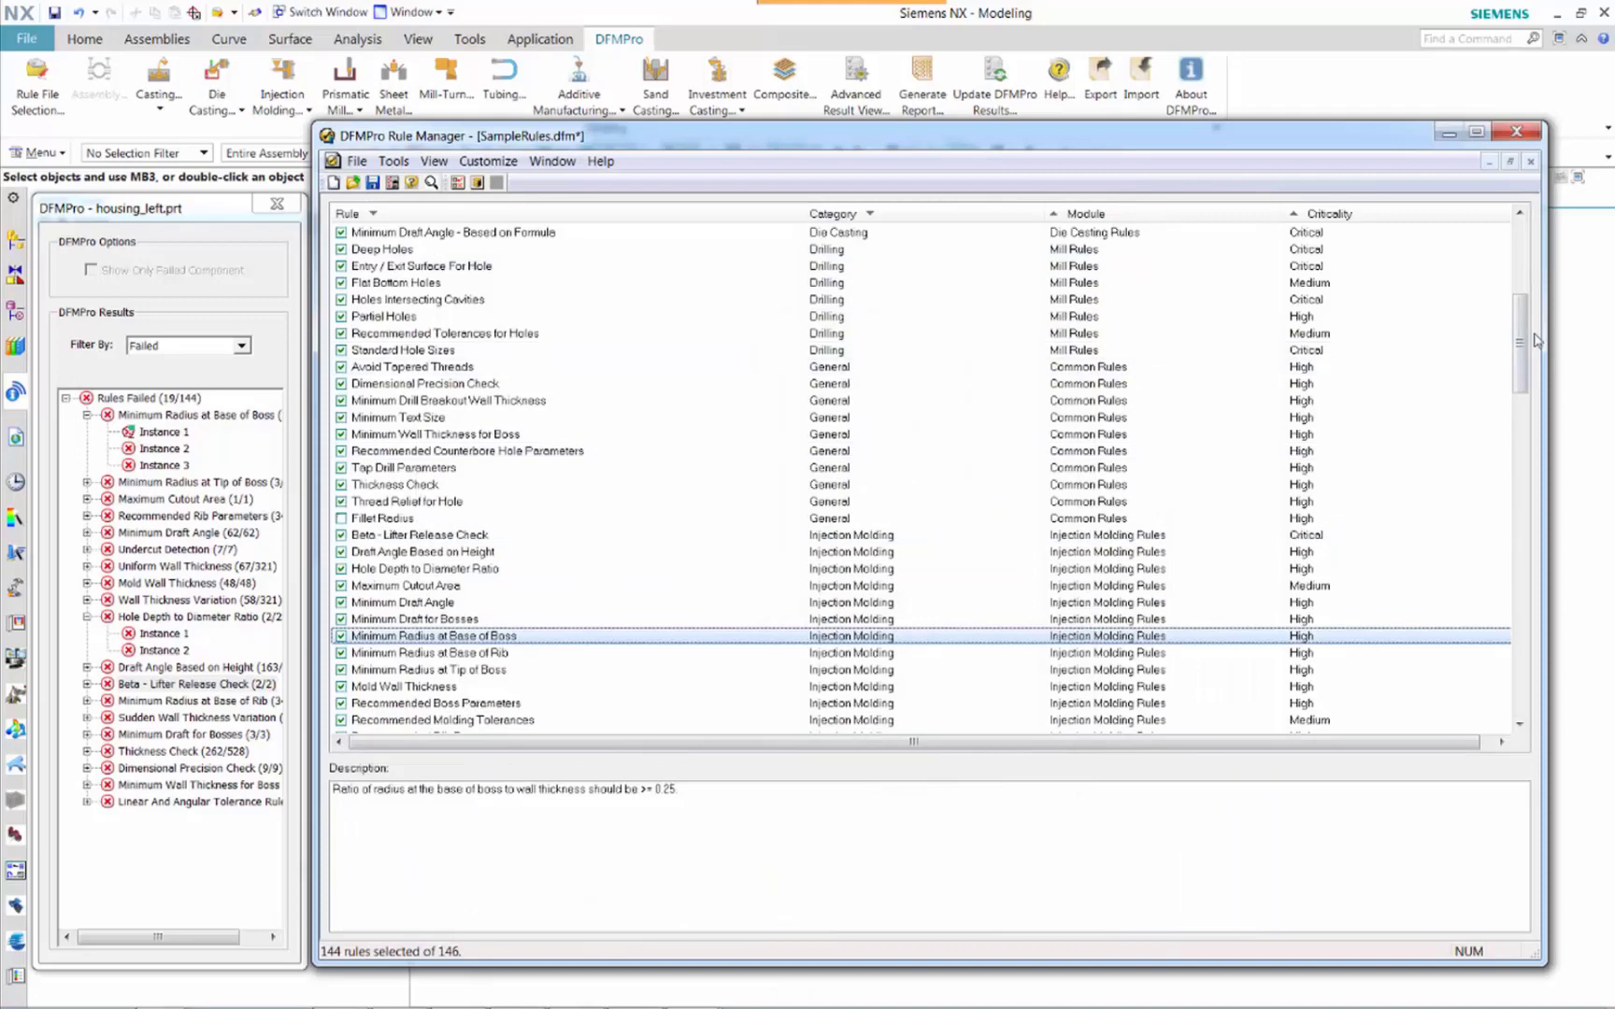
drag(1519, 343, 1539, 677)
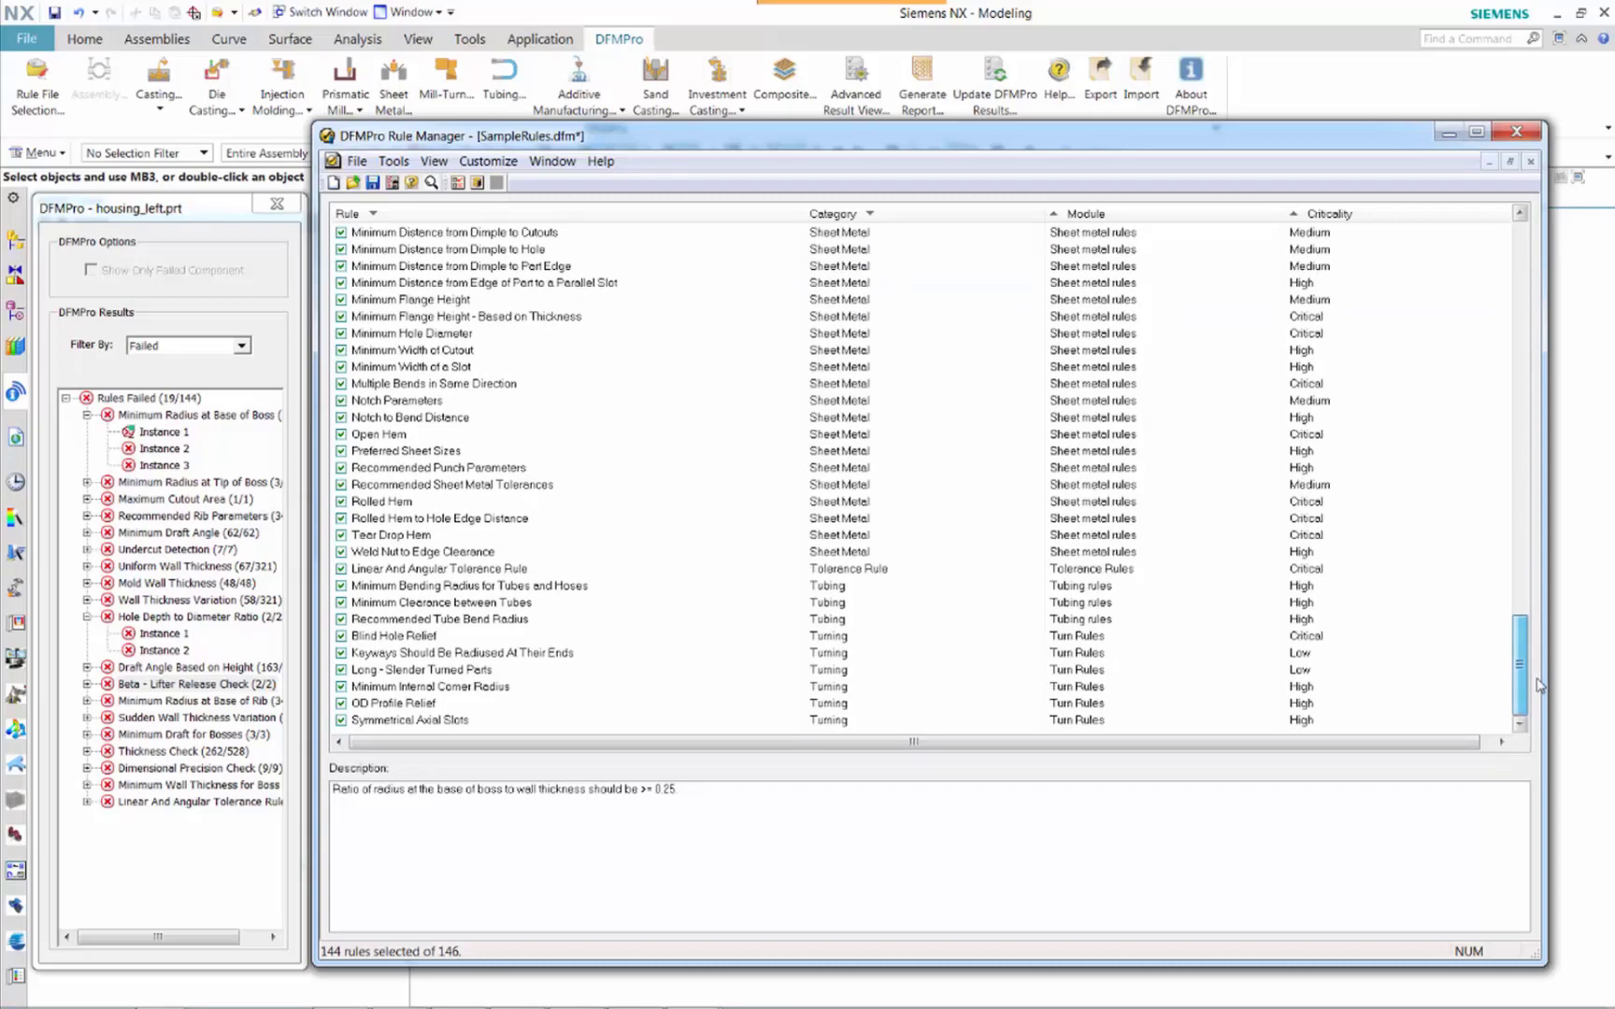
drag(1536, 685, 1536, 689)
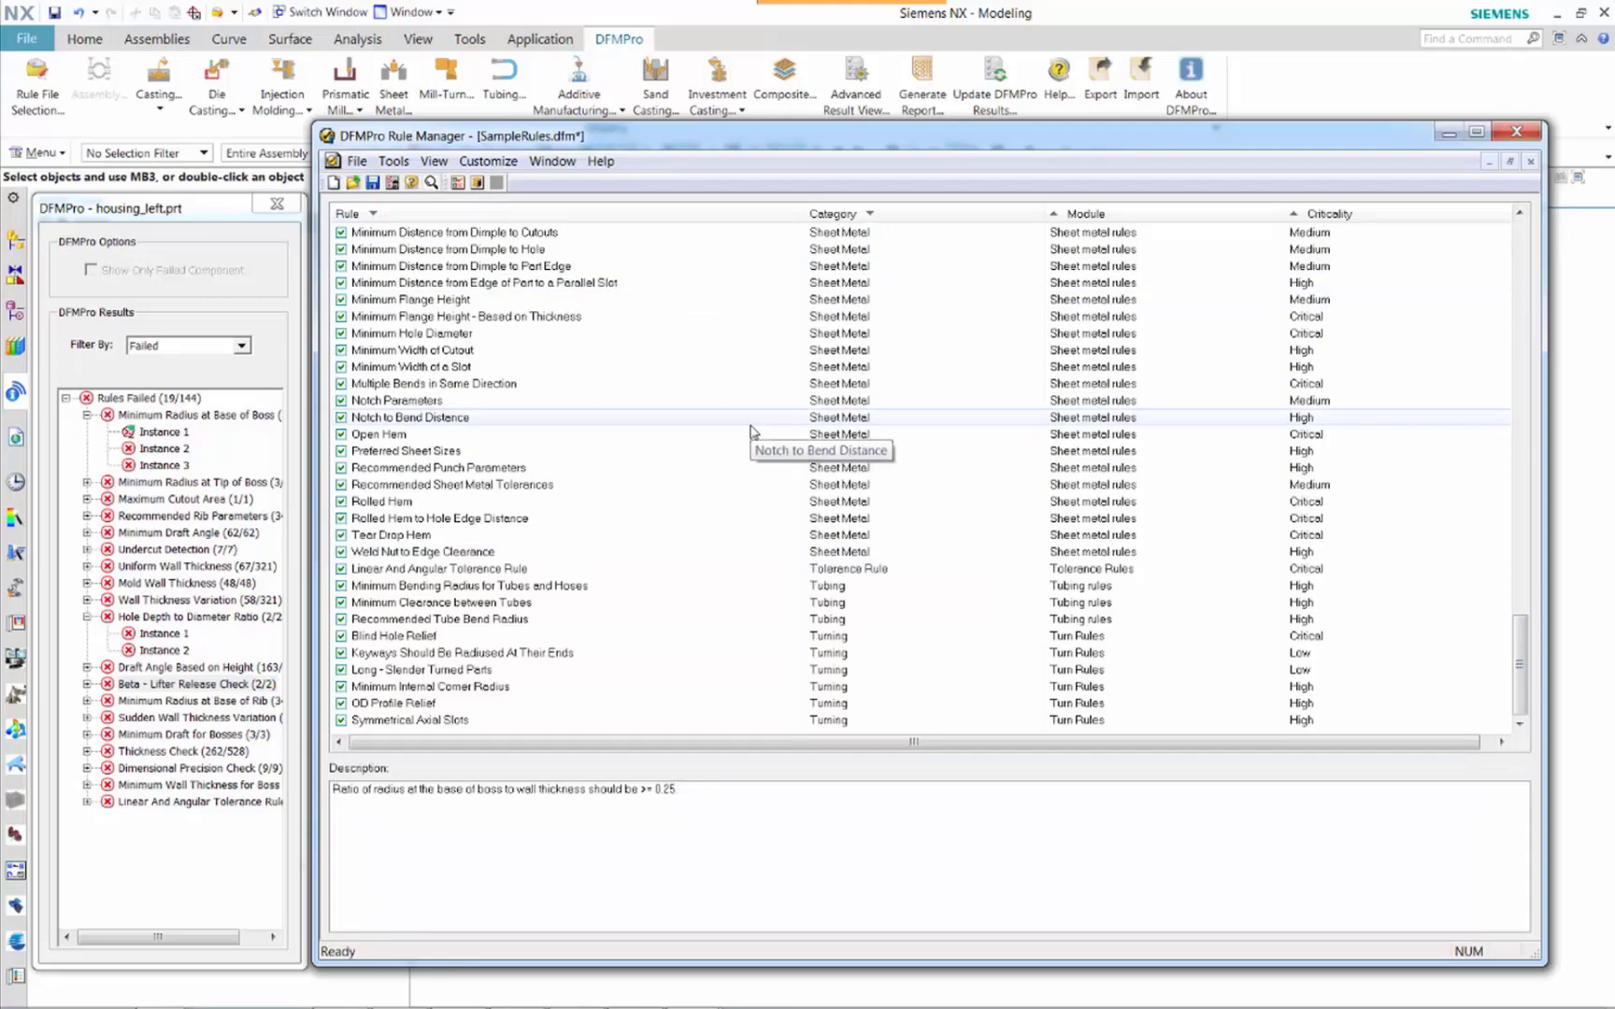
click(1515, 134)
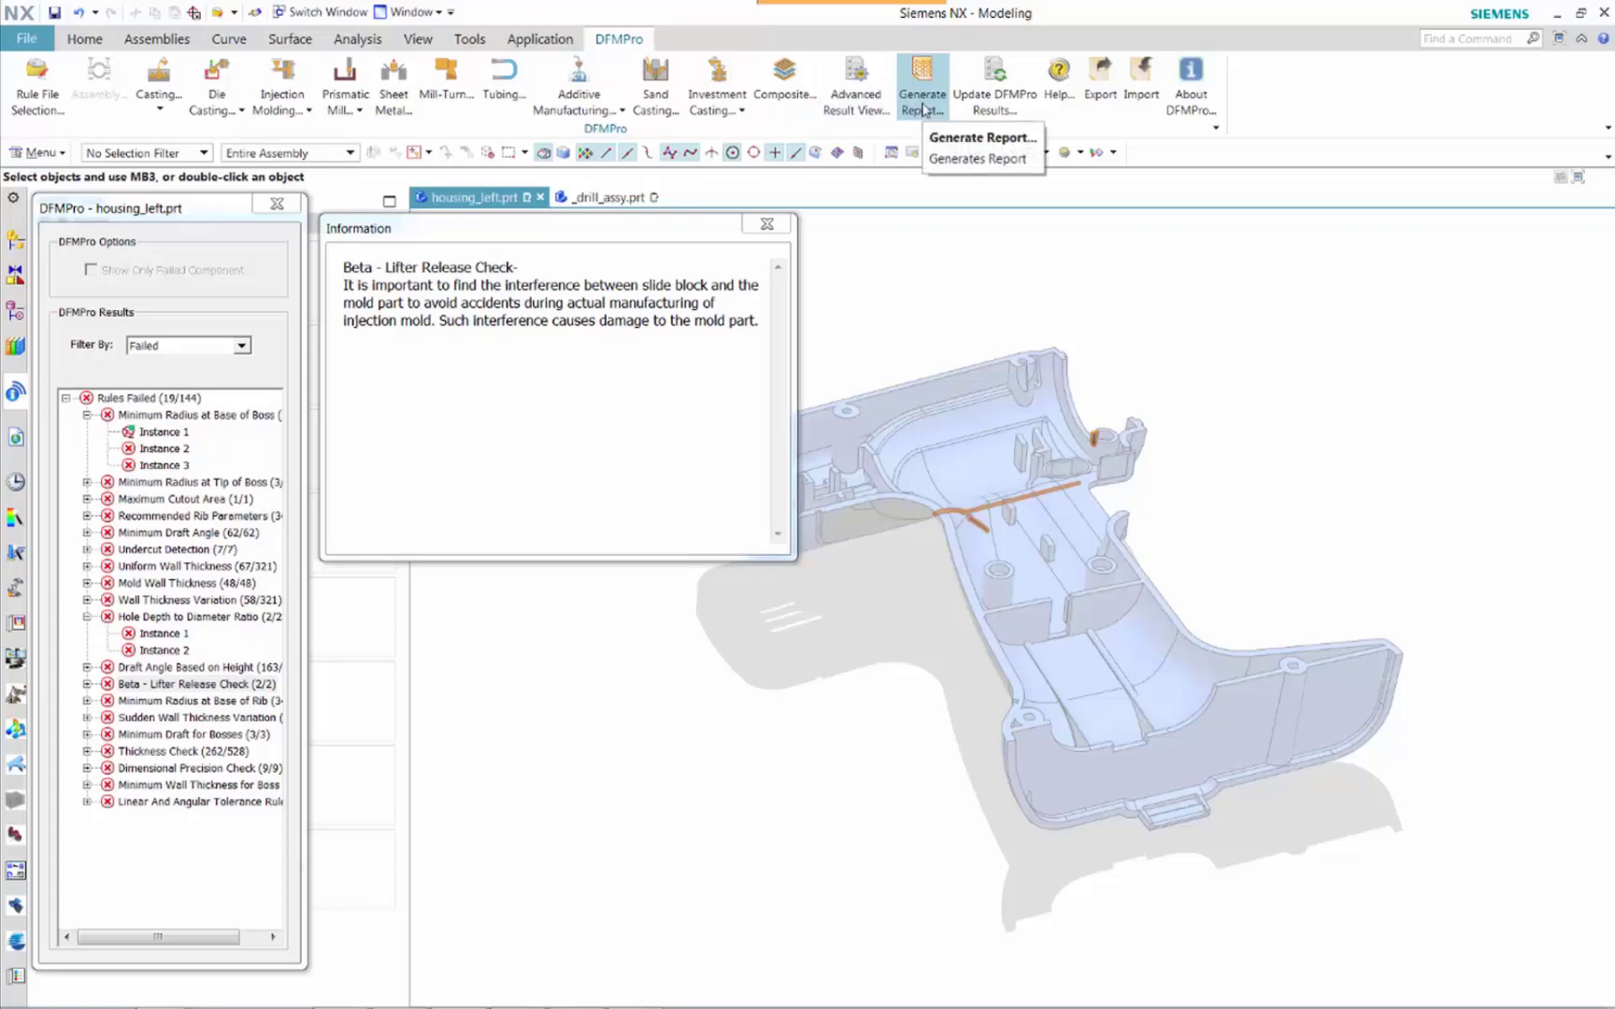
Generate the DFM report as MS Excel with View report on save, opening housing_left.prt_DFMReport.xlsx.
click(921, 105)
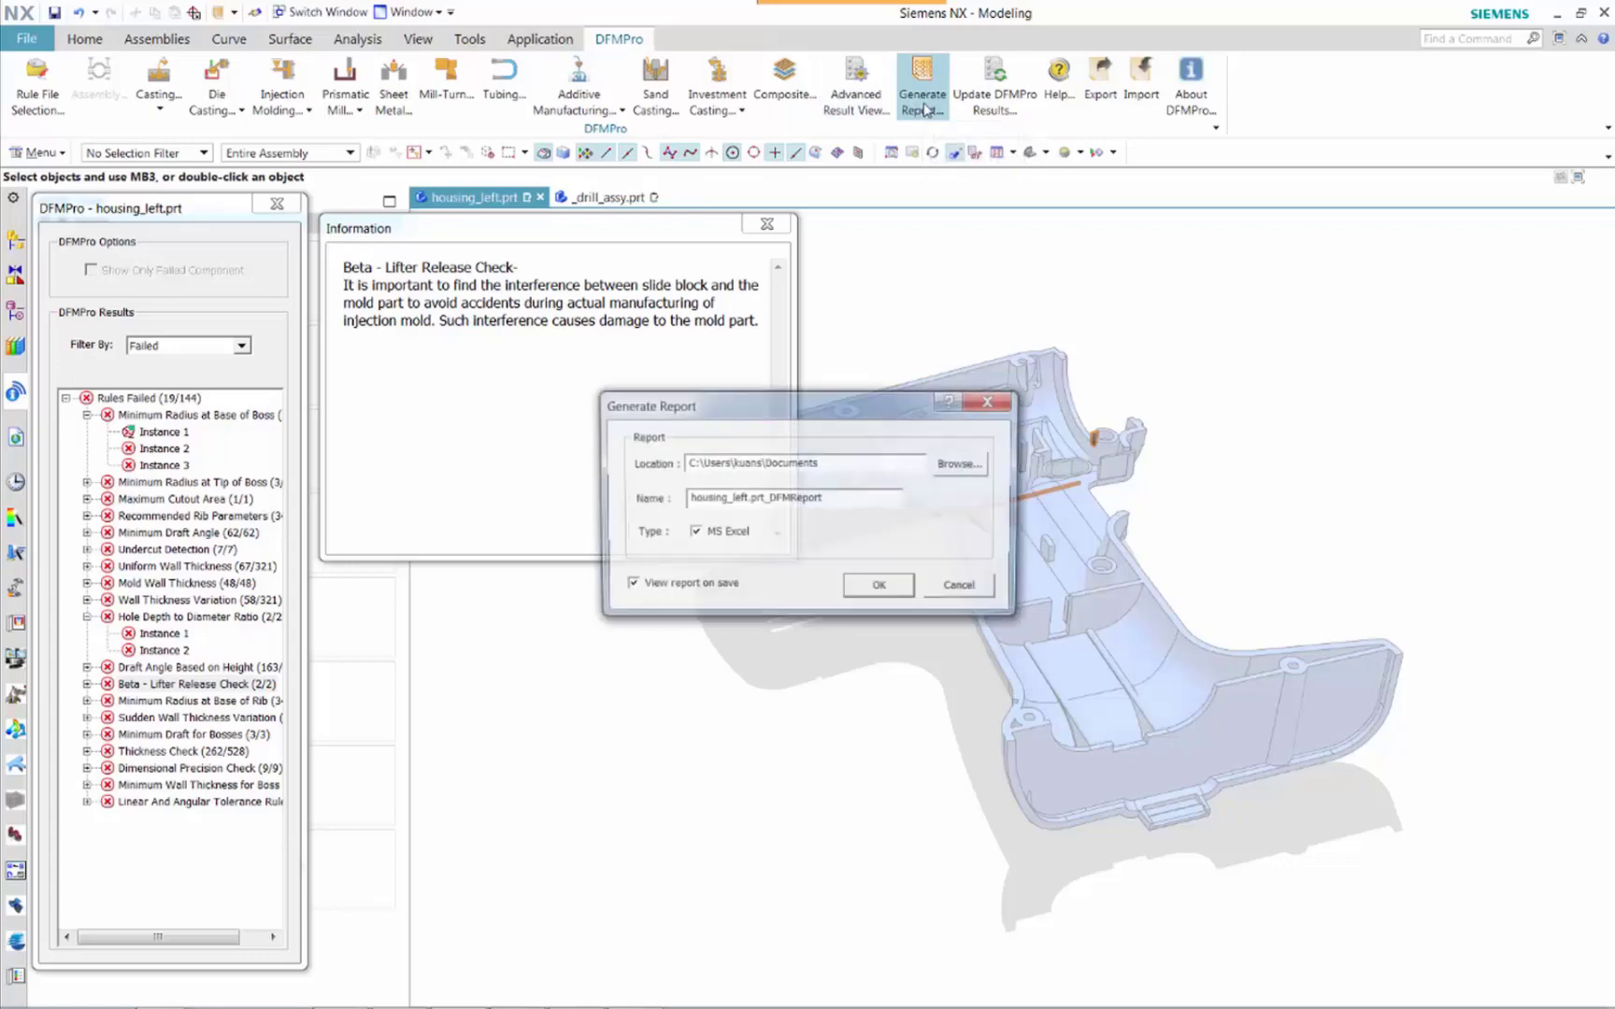
click(876, 590)
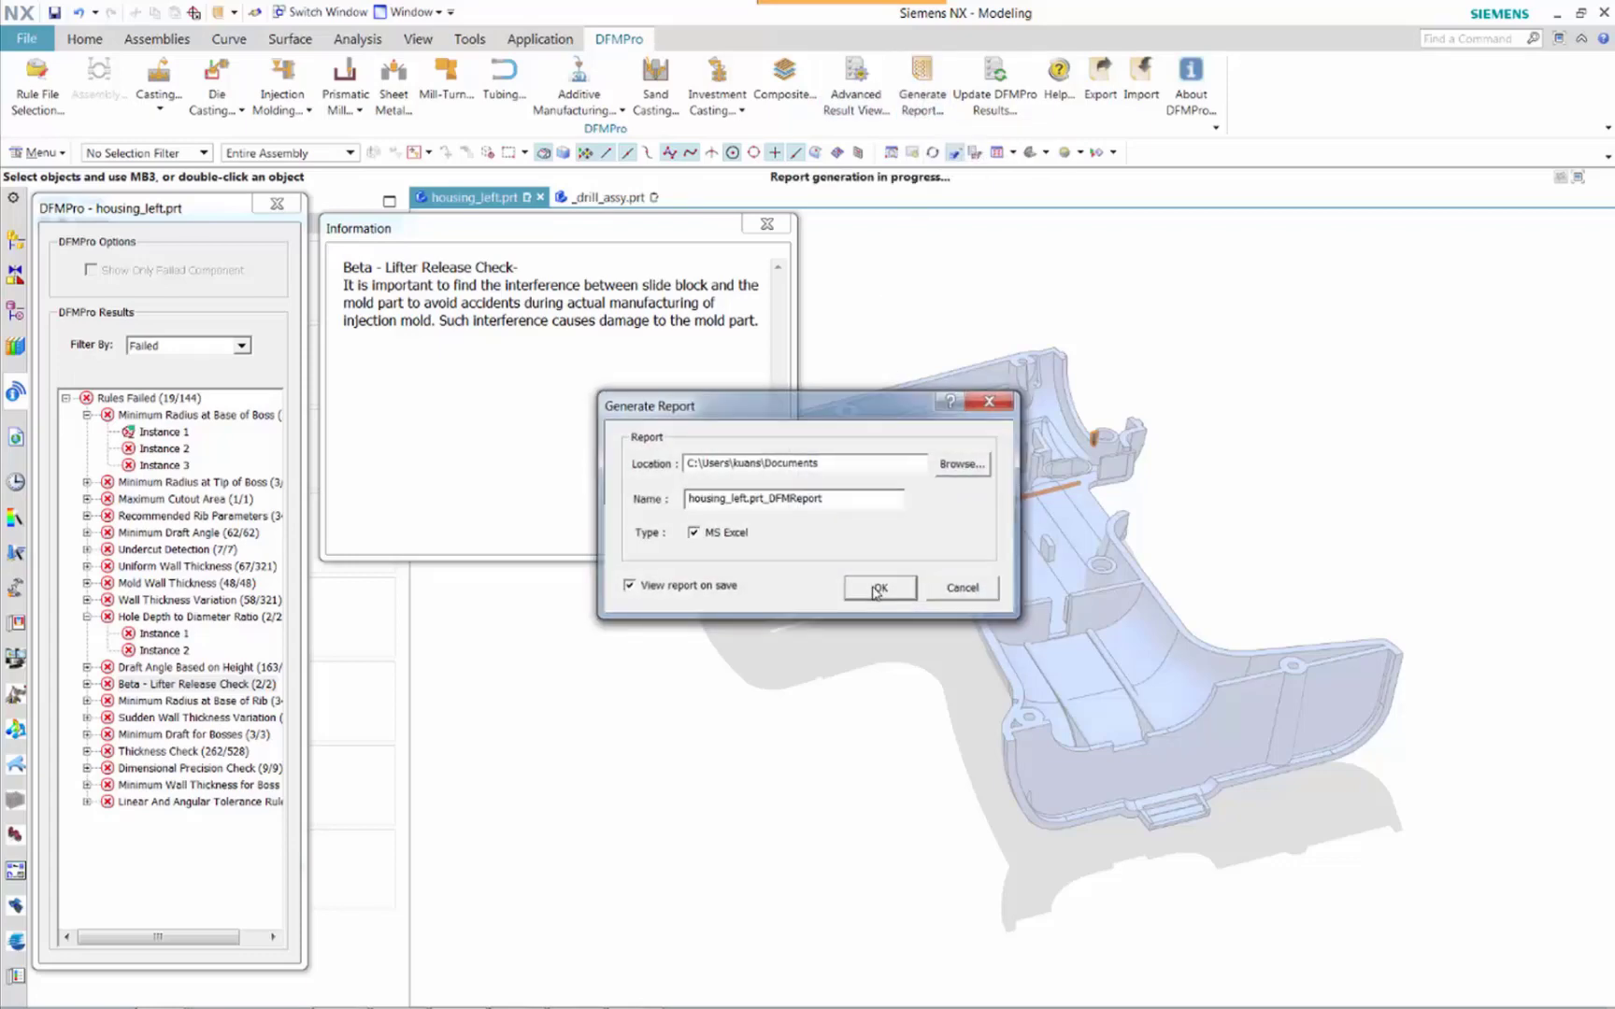
click(183, 669)
click(183, 669)
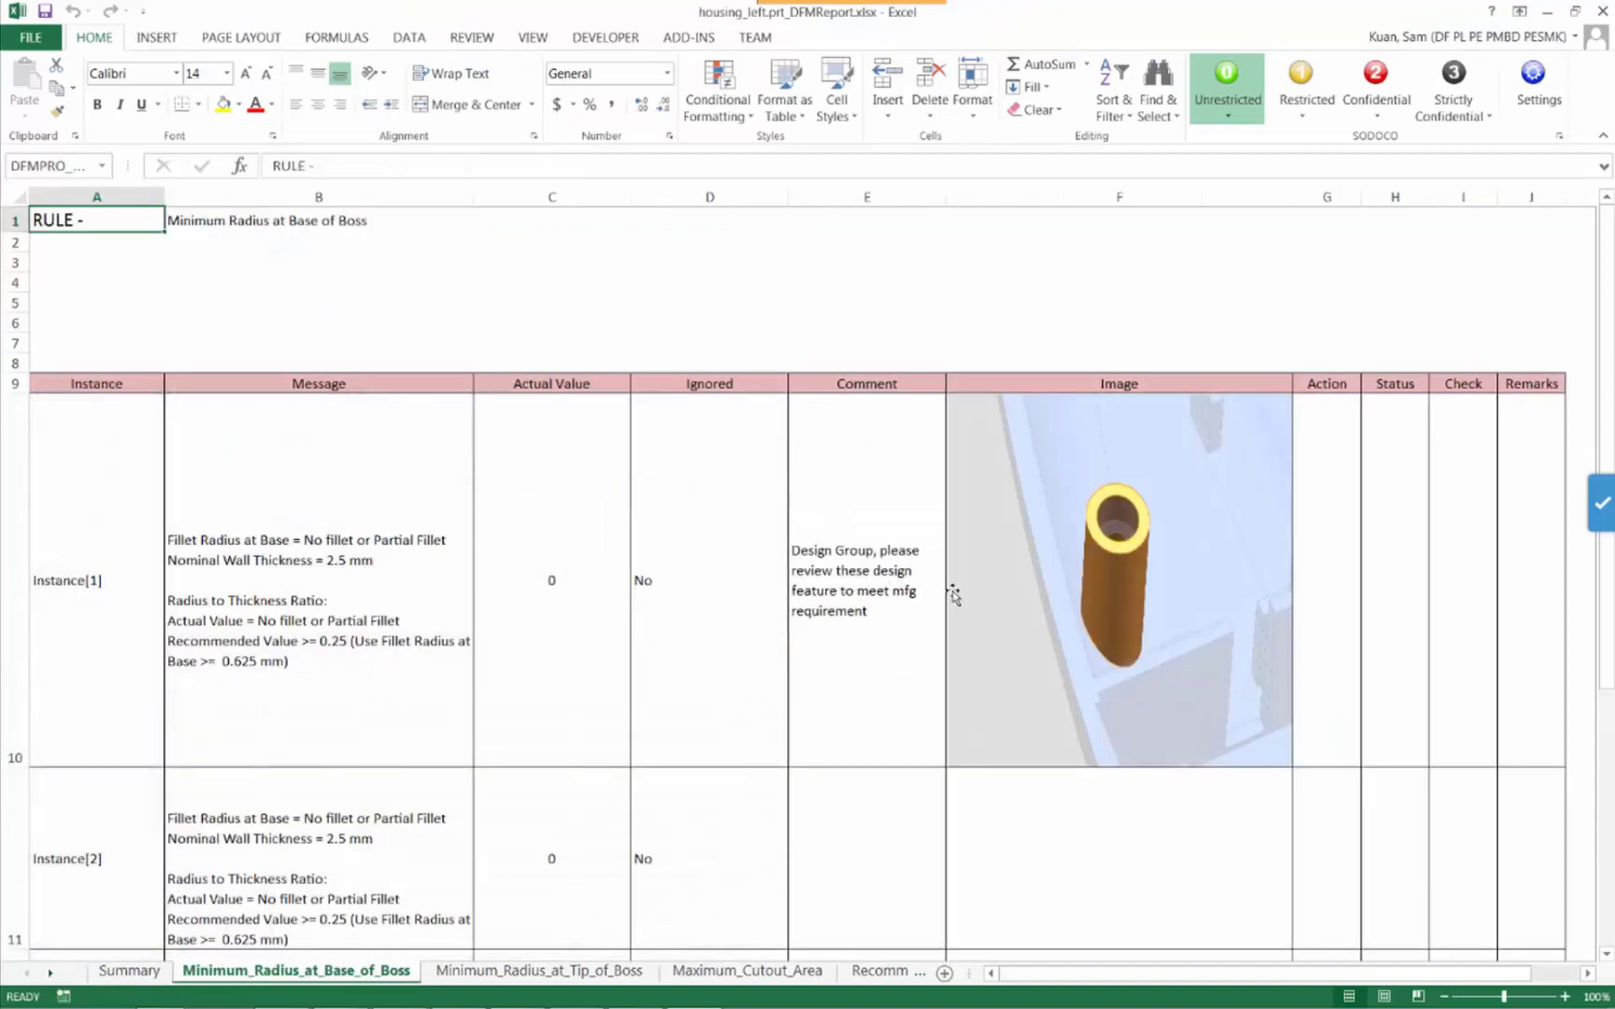
Read the boss-radius sheets and instance comment in the Excel report, ending on the Summary sheet.
scroll(953, 606, down, 3)
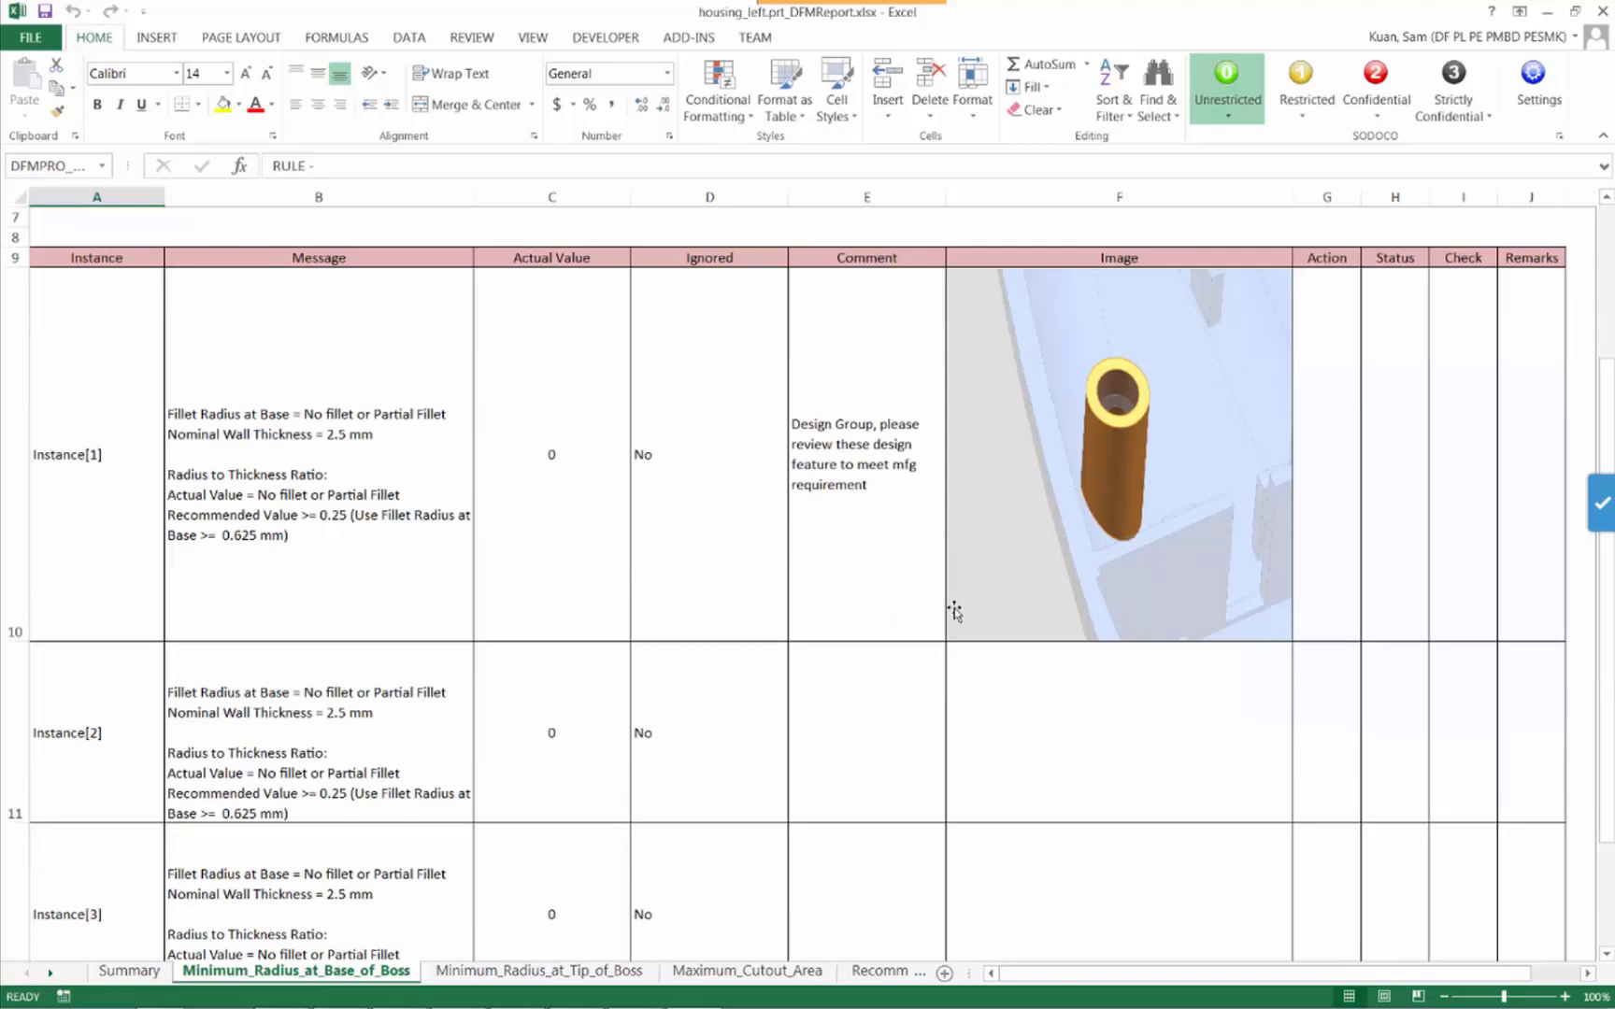
scroll(954, 612, down, 3)
scroll(955, 612, up, 6)
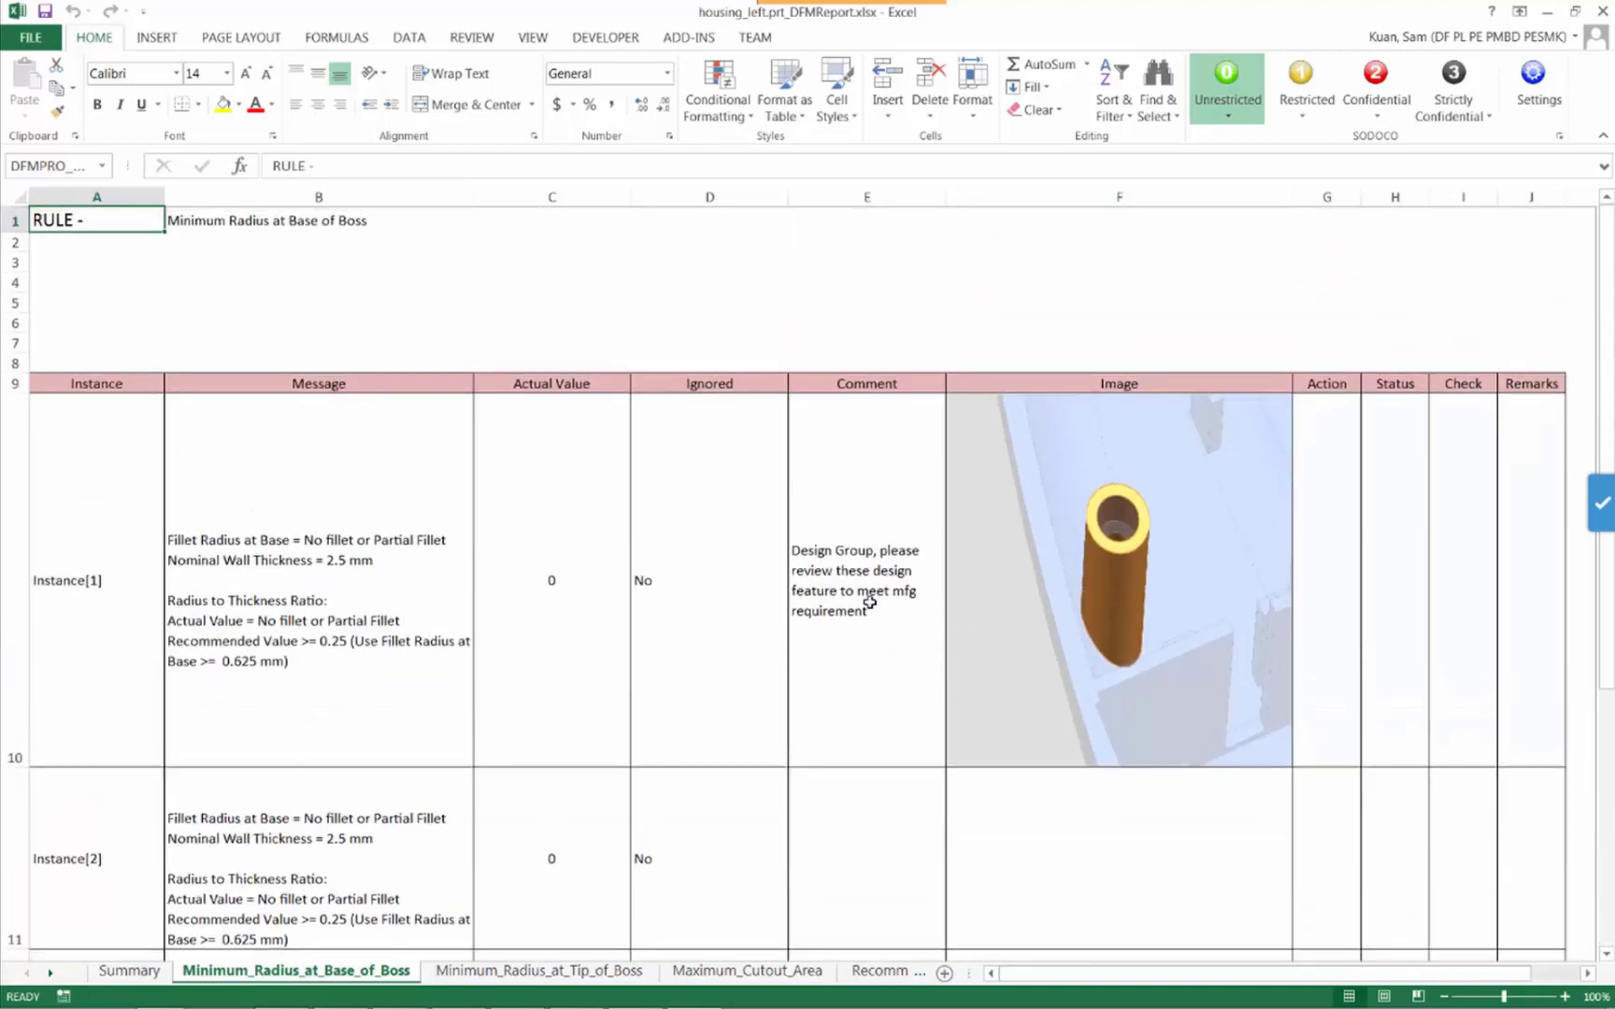
click(805, 555)
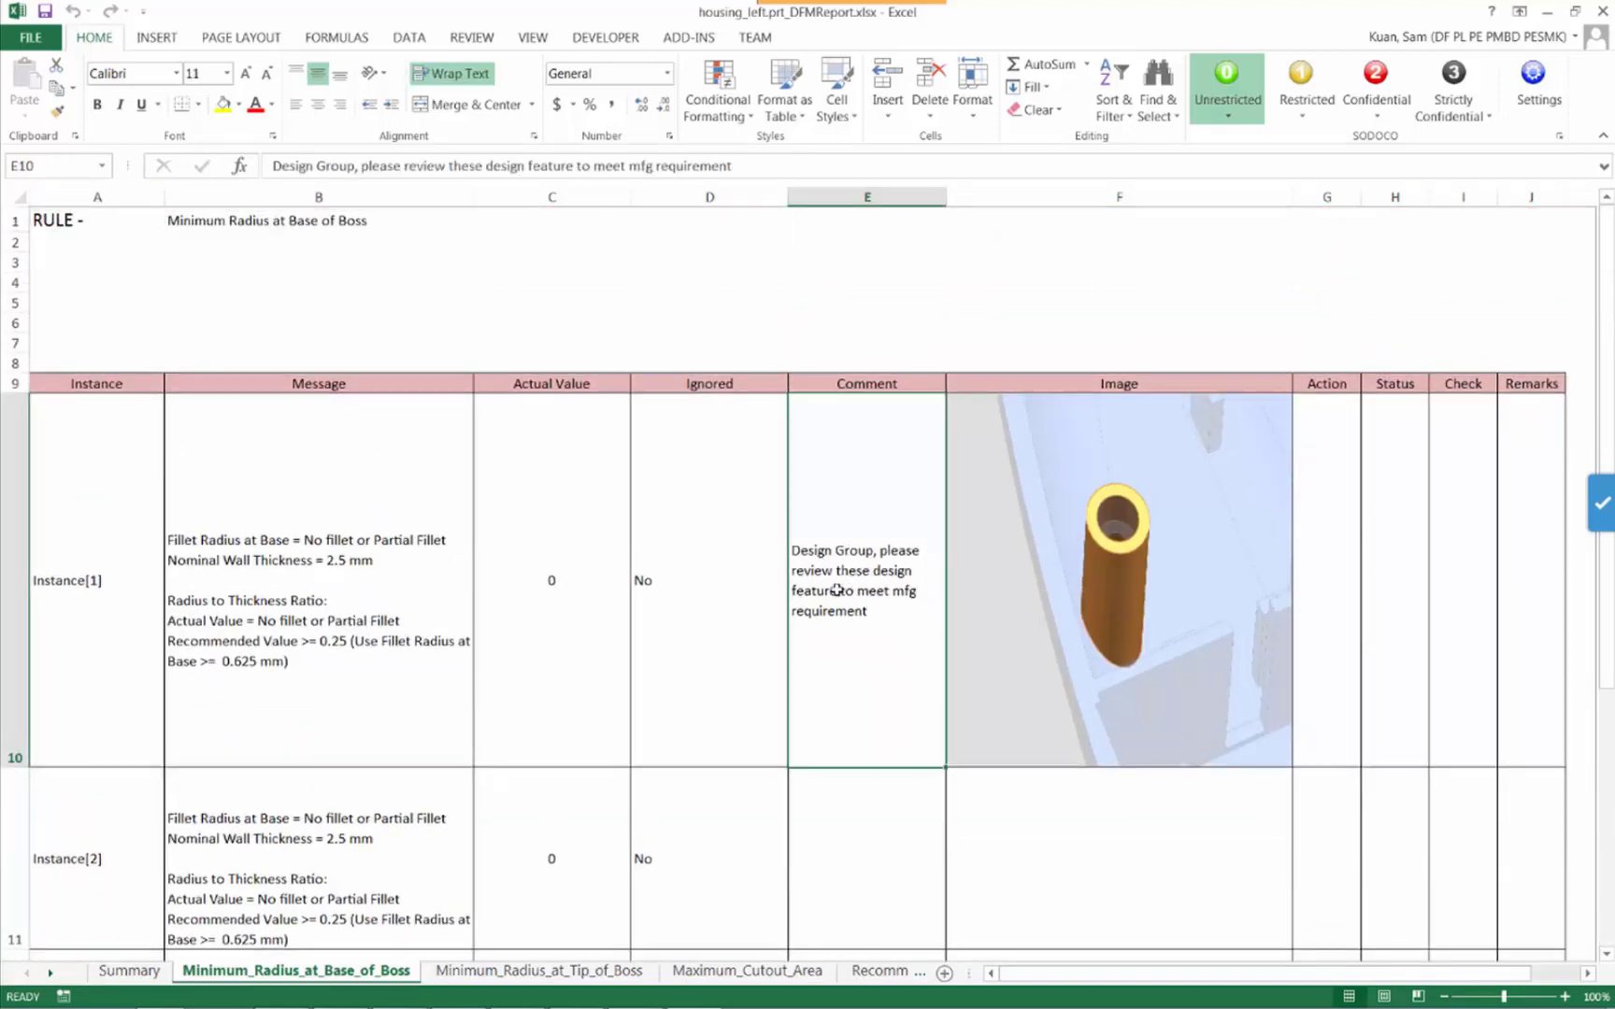
click(568, 972)
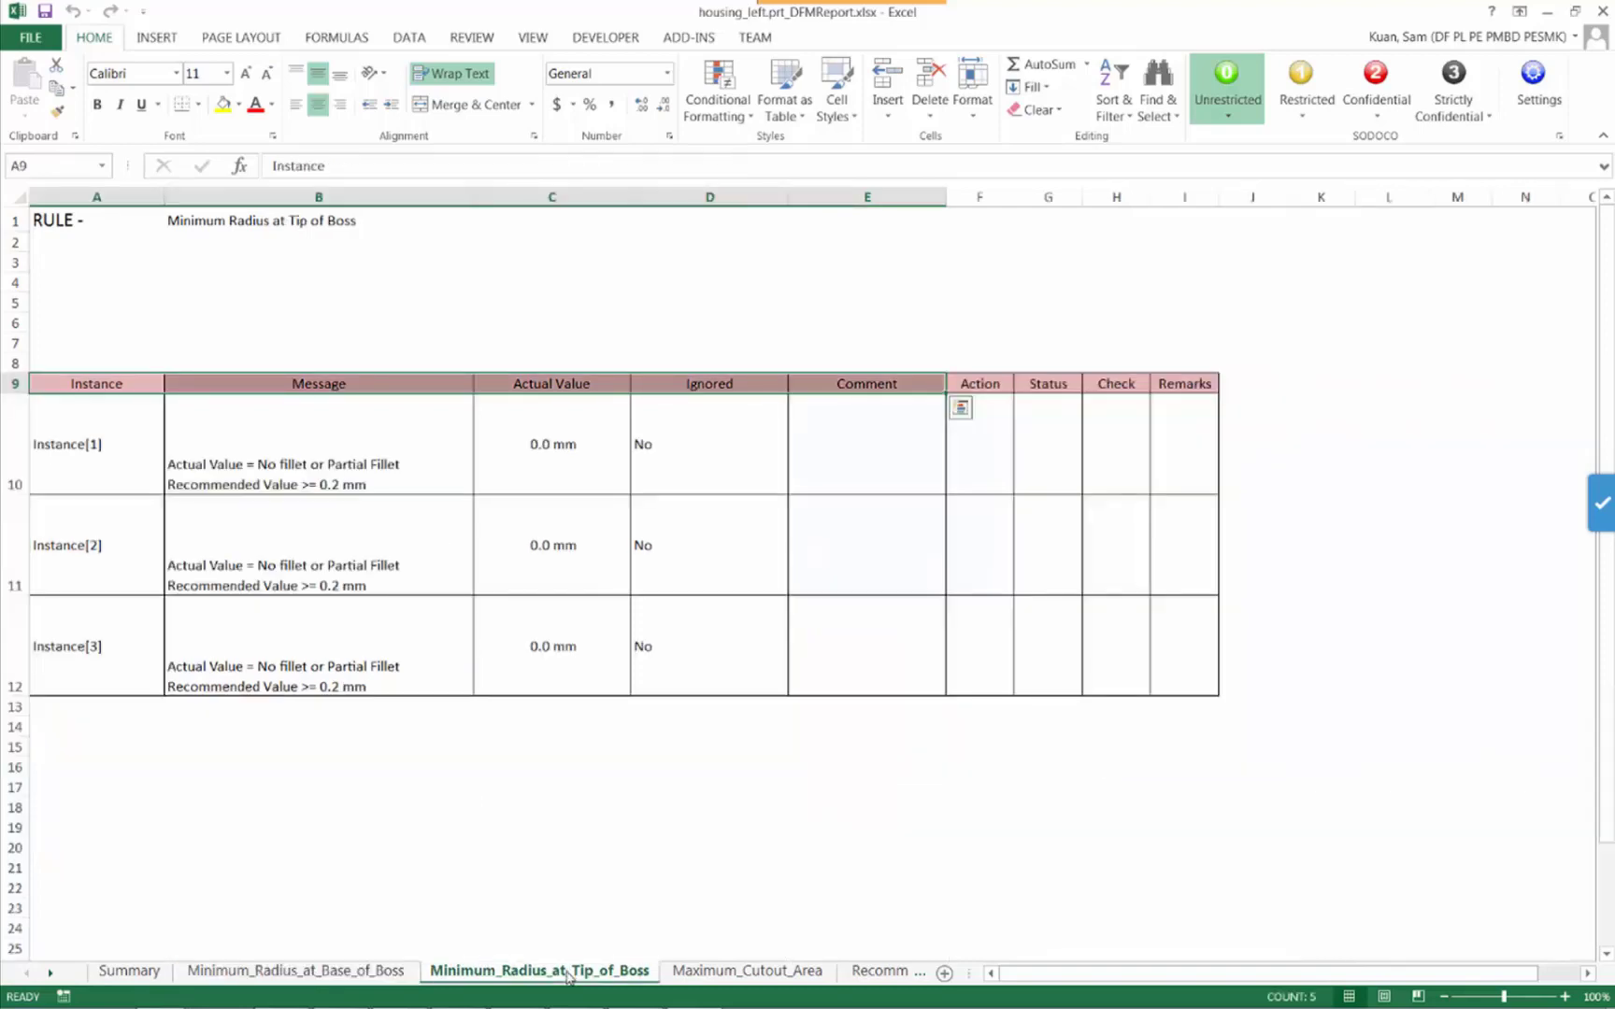
click(362, 977)
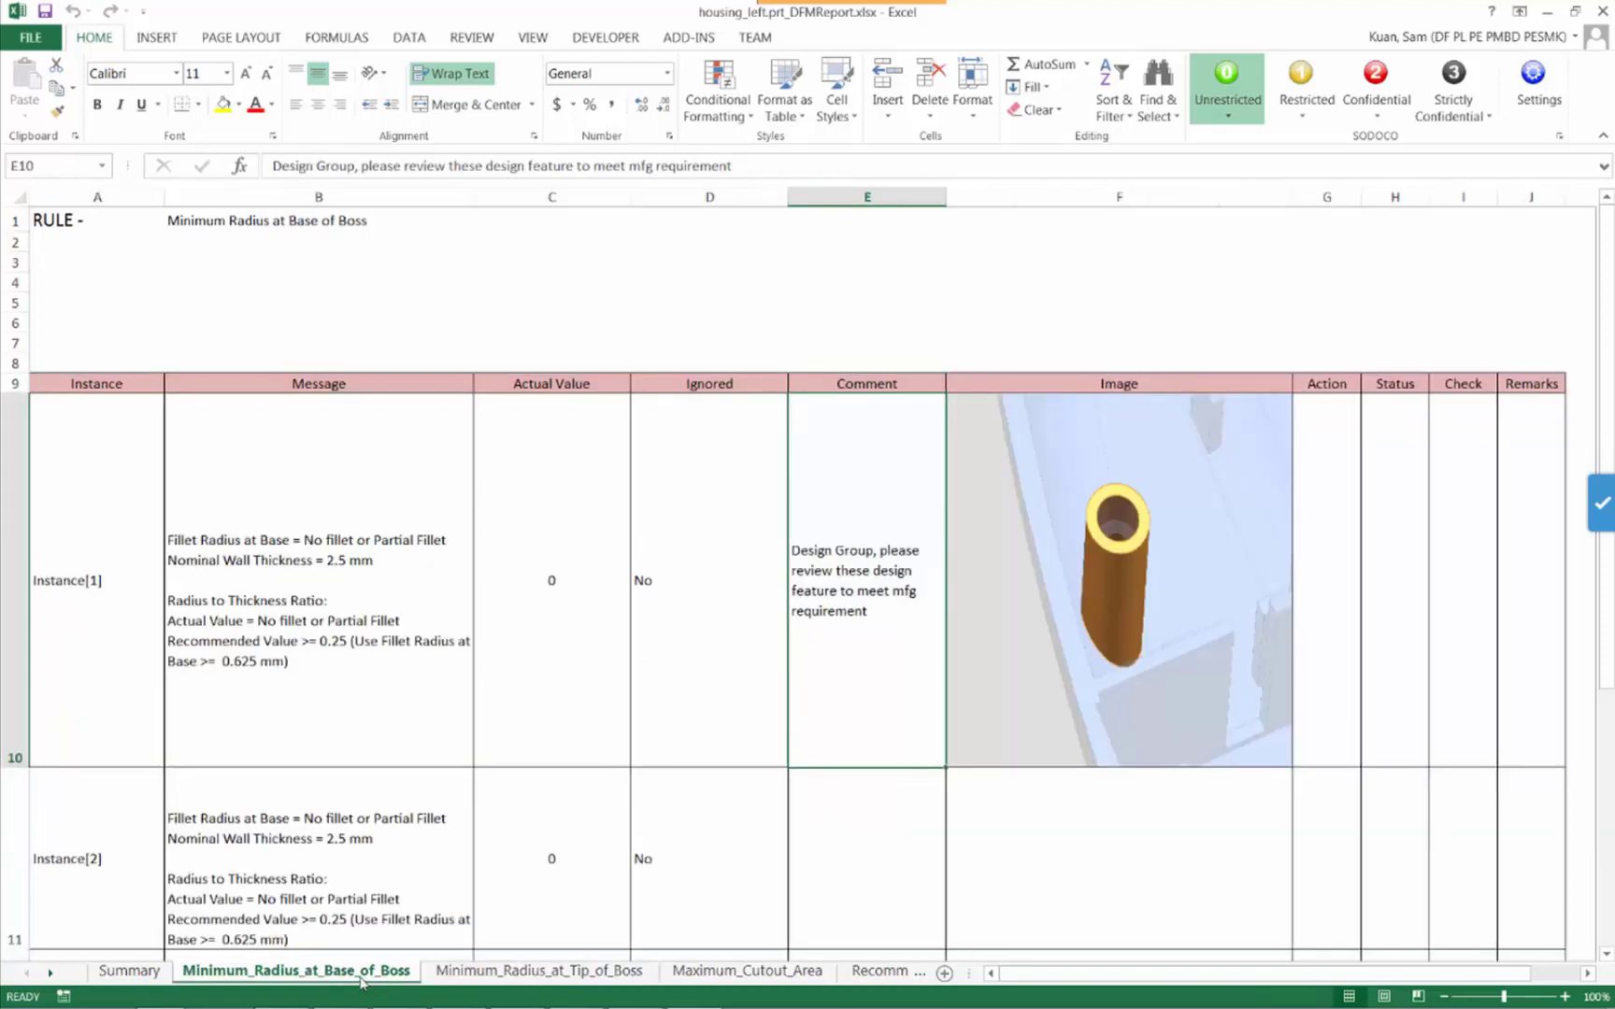
click(130, 971)
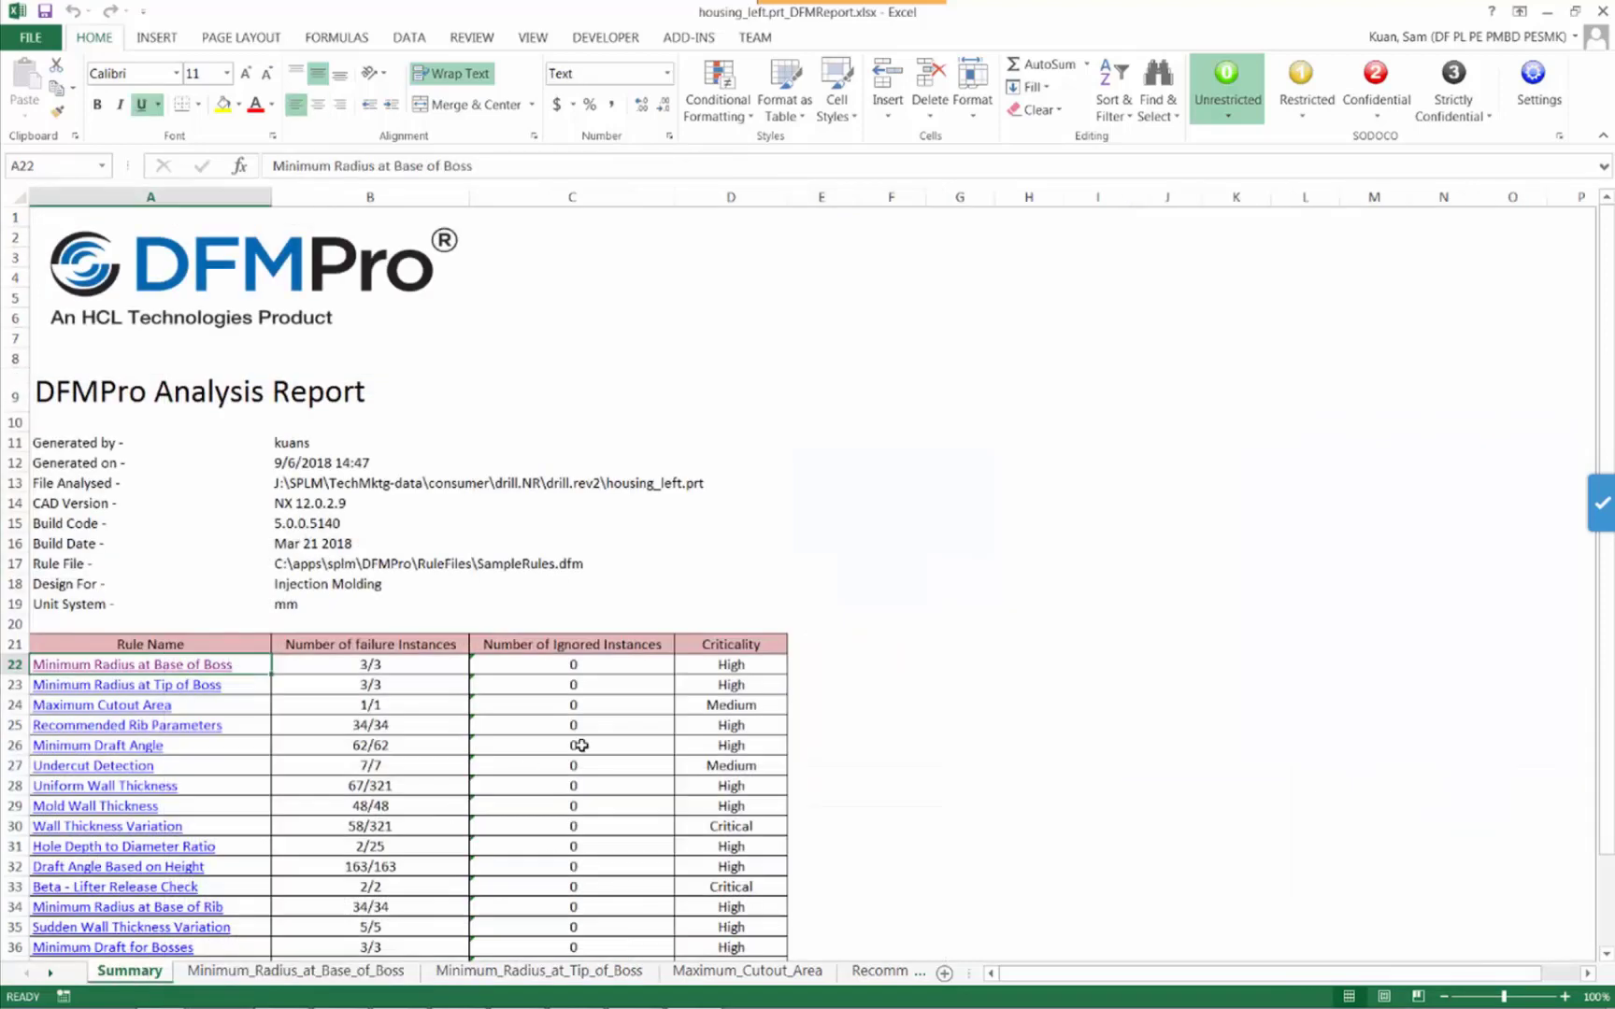
scroll(584, 746, down, 3)
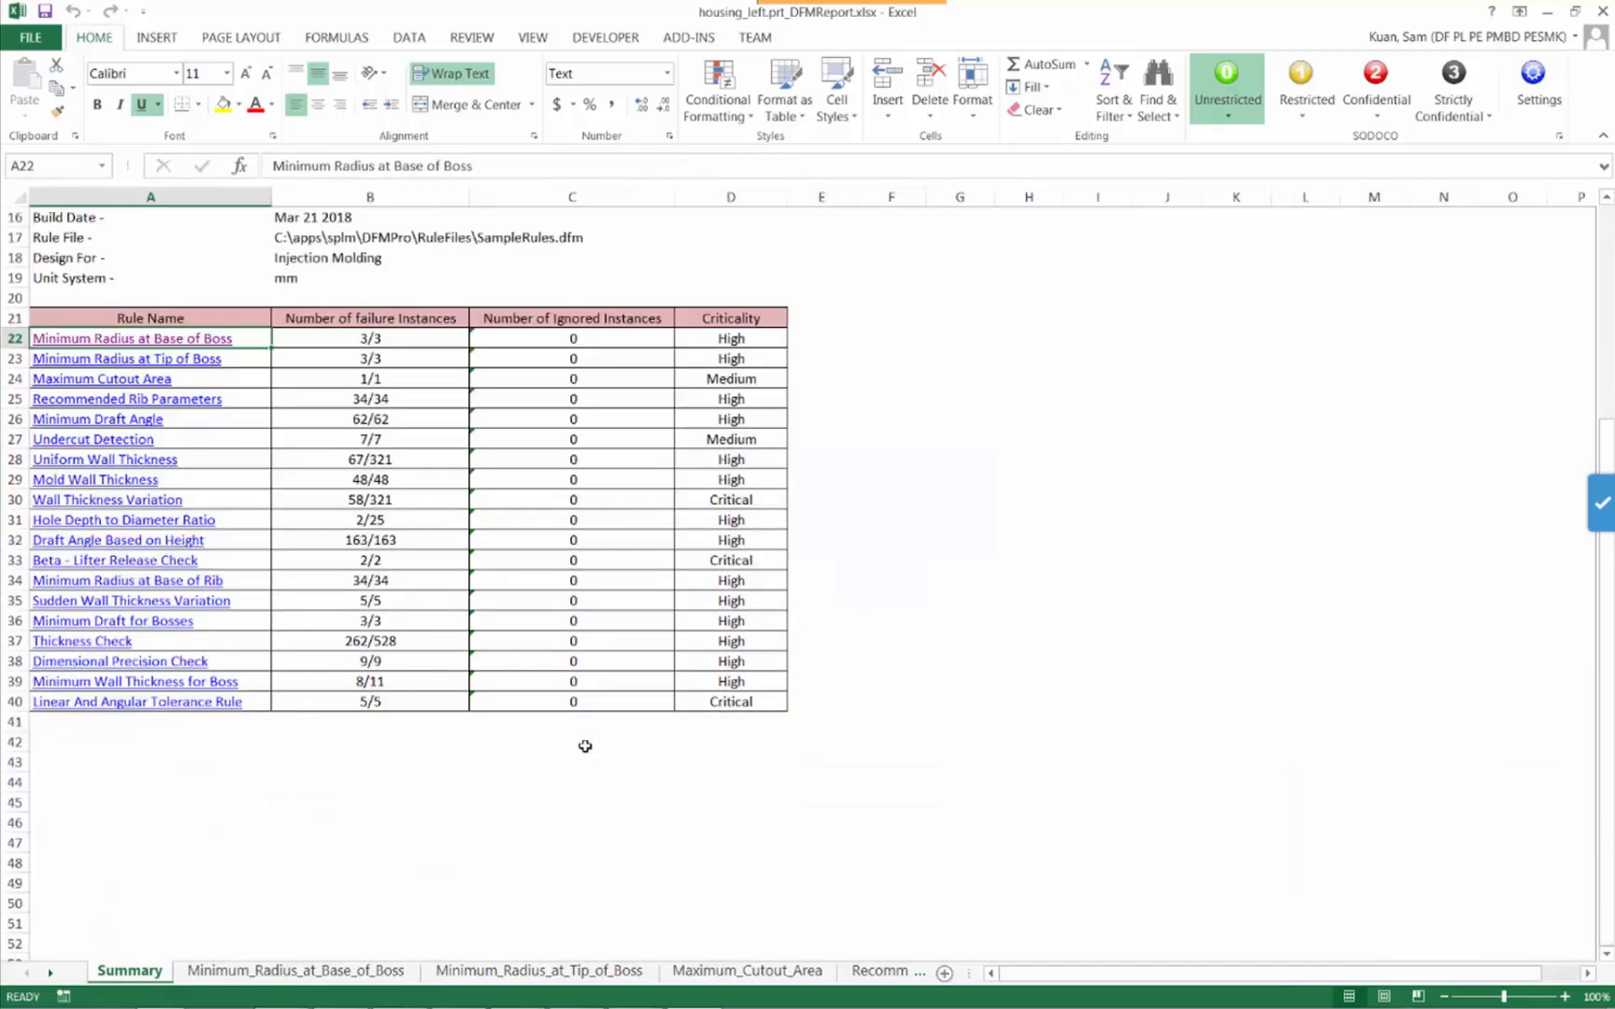
scroll(585, 746, up, 5)
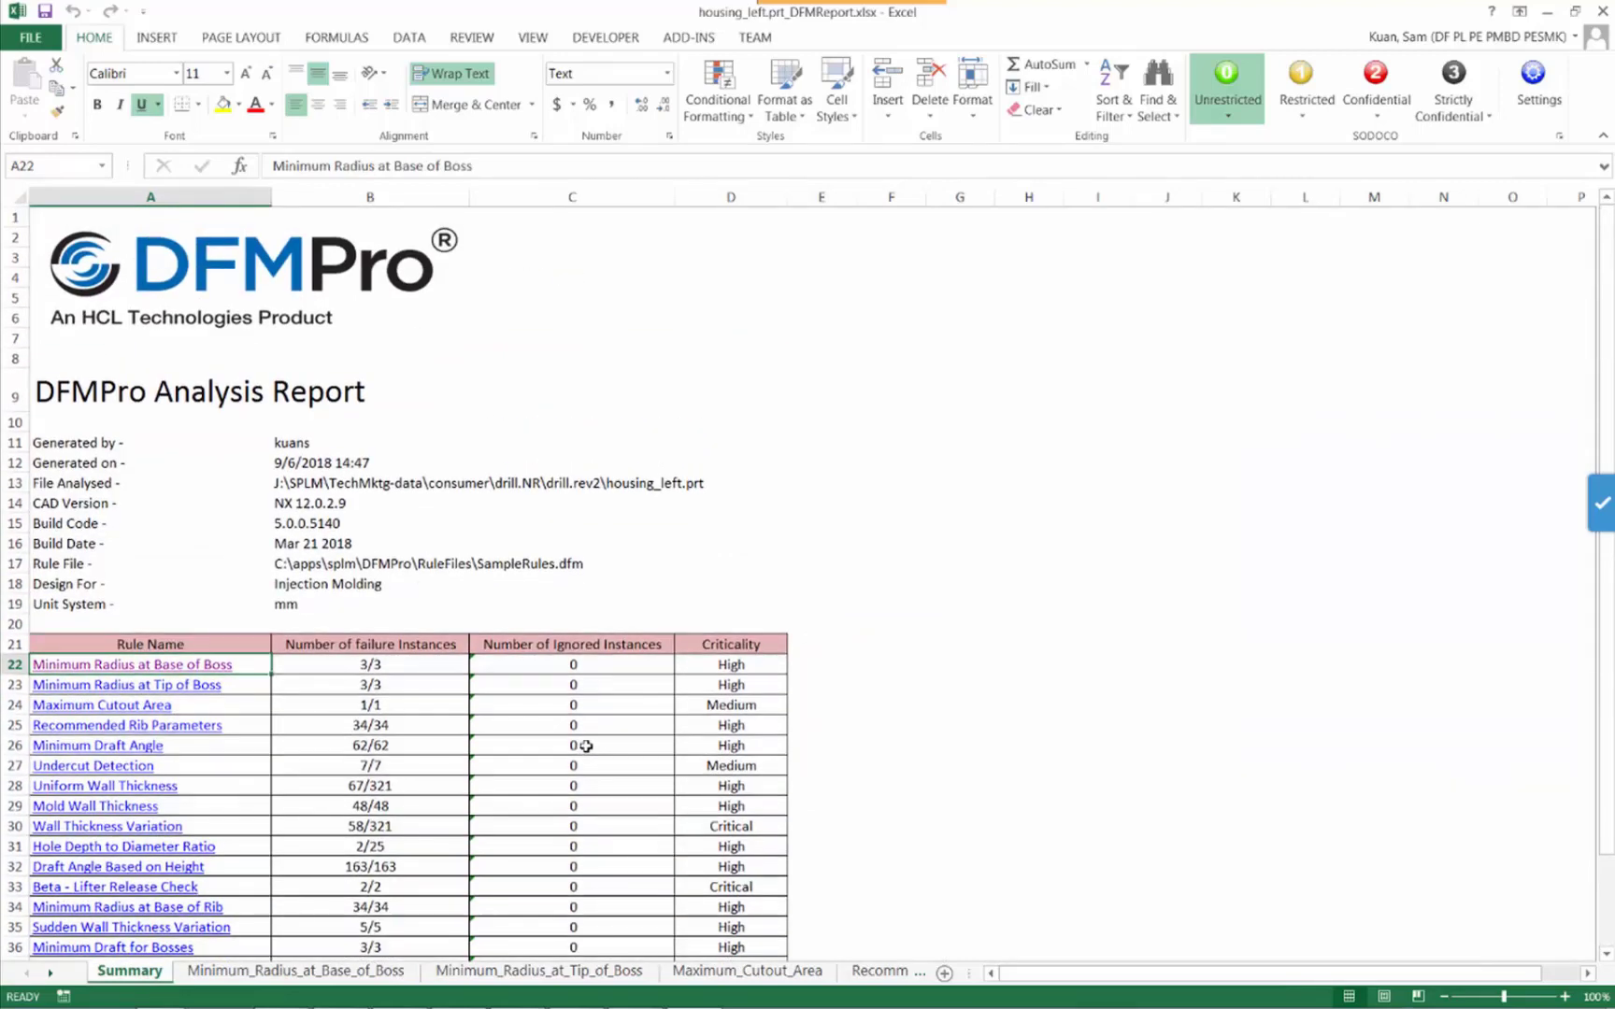